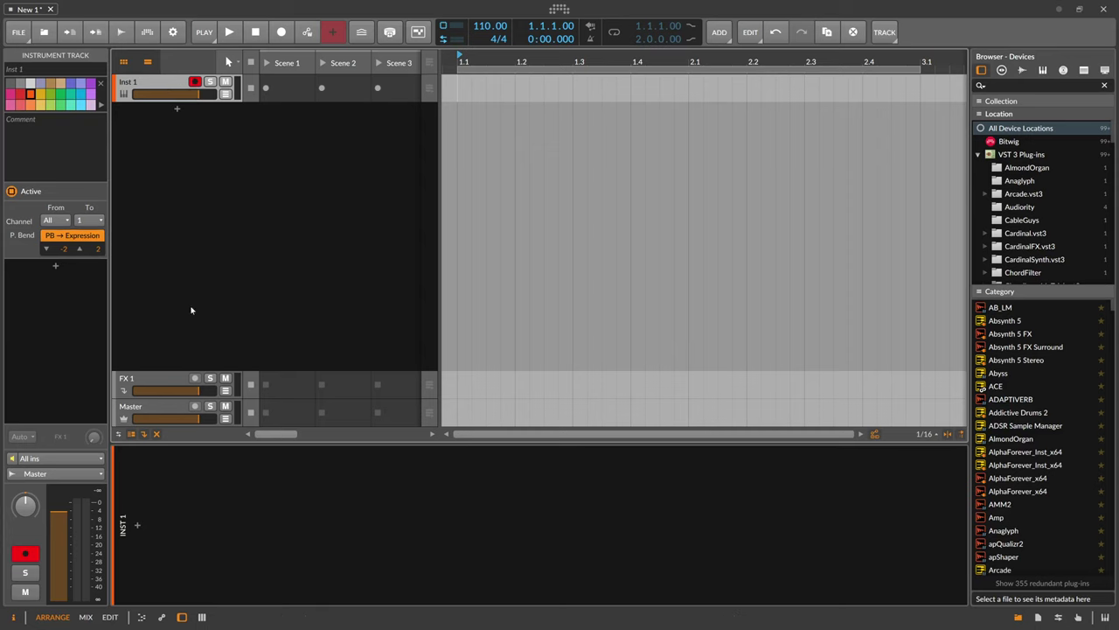
- Search the devices for "multi" and insert the Multi-note device into the instrument track's empty device chain
left_click(137, 525)
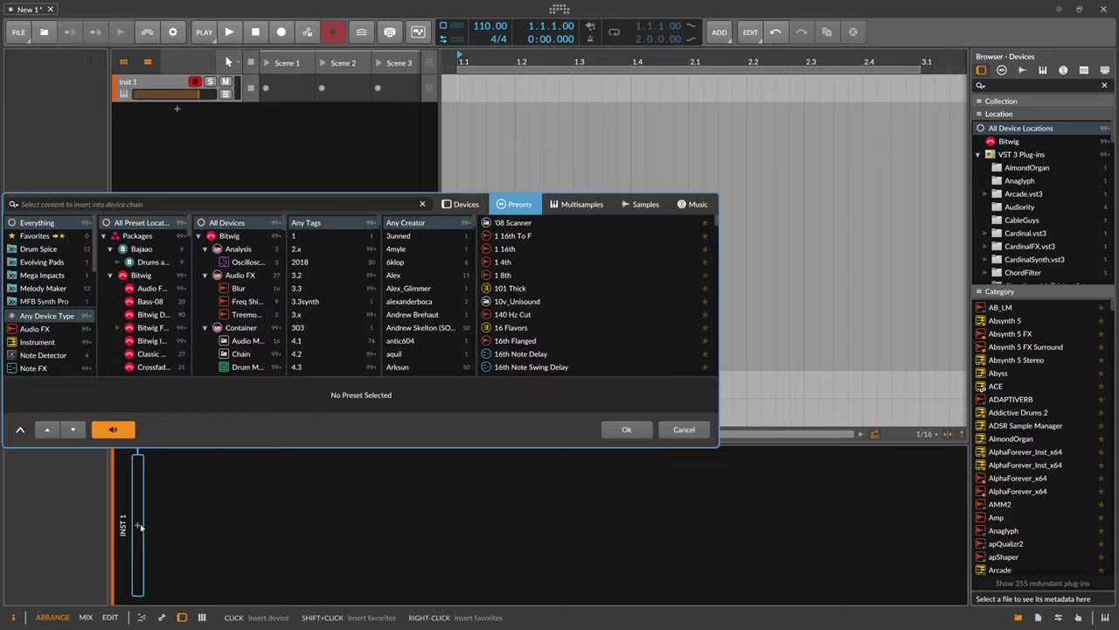
type("mult")
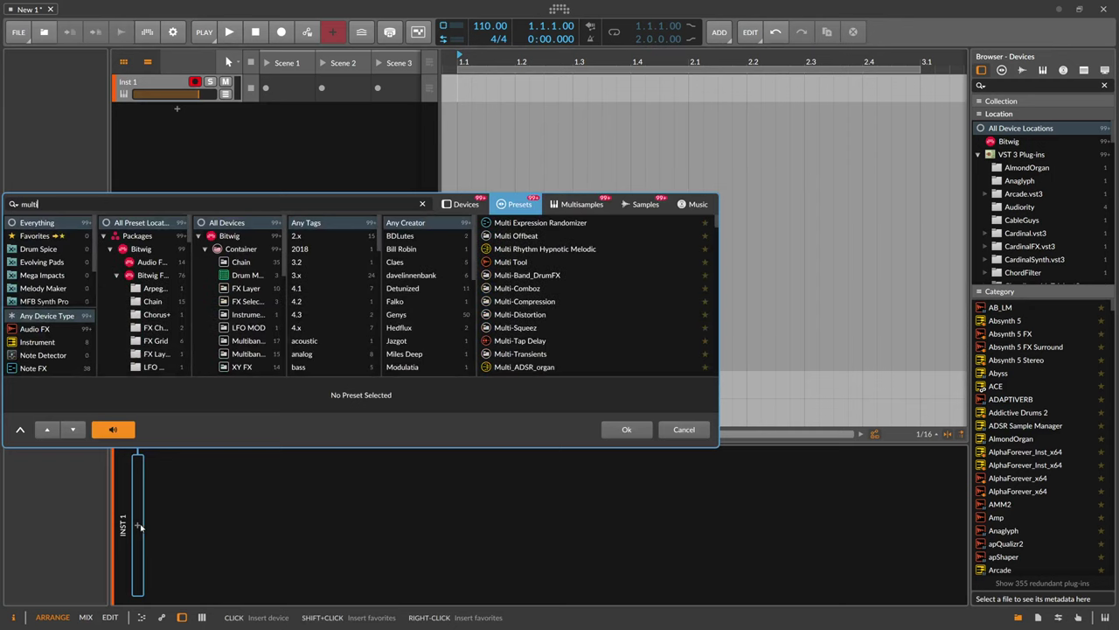
type("i")
left_click(466, 204)
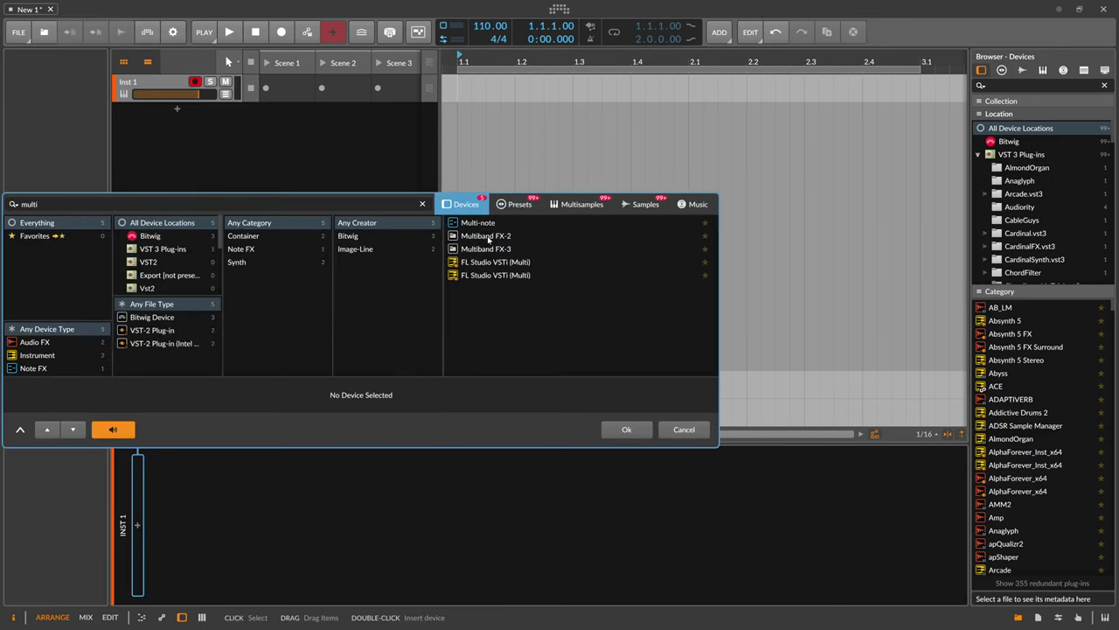
key("BackSpace")
double_click(477, 226)
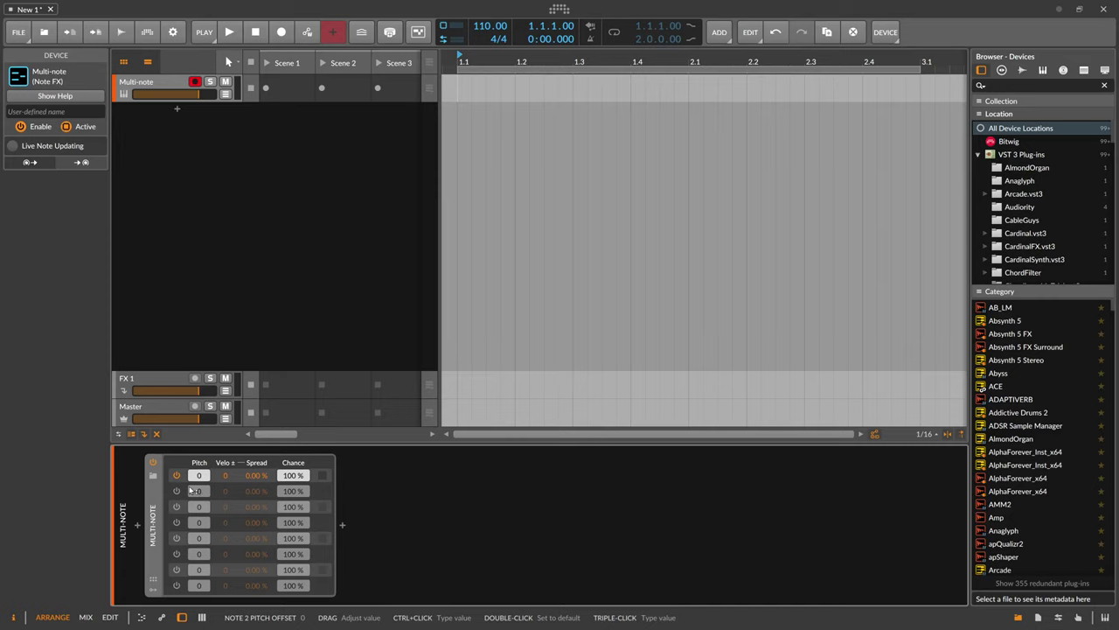
- Enable the second and third notes in Multi-note with pitch offsets of +4 and +7
left_click(191, 491, "ctrl")
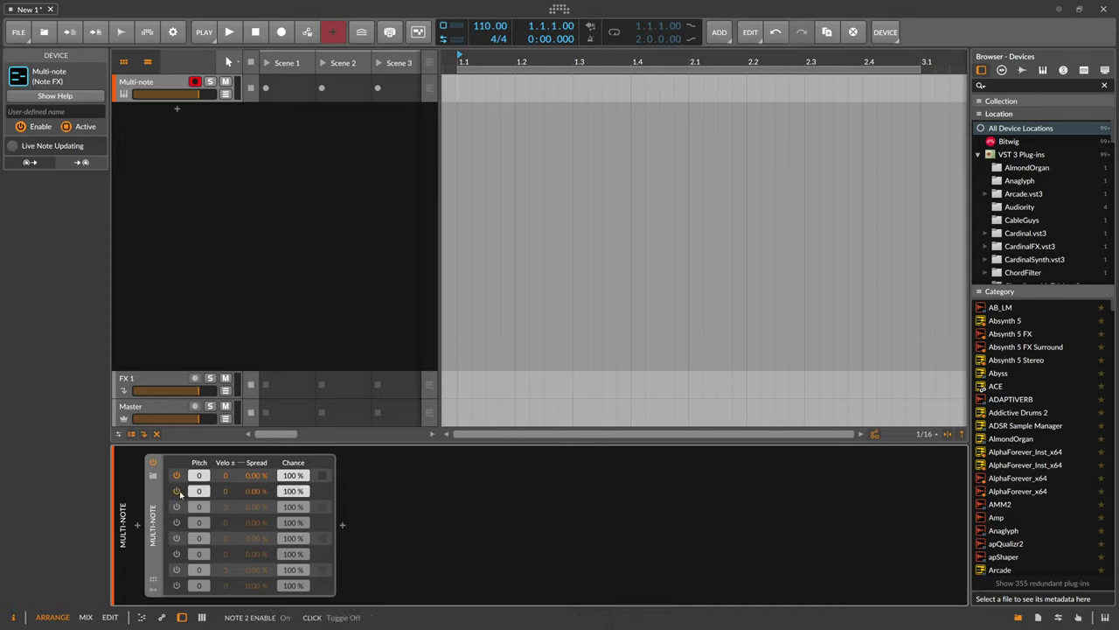
type("3")
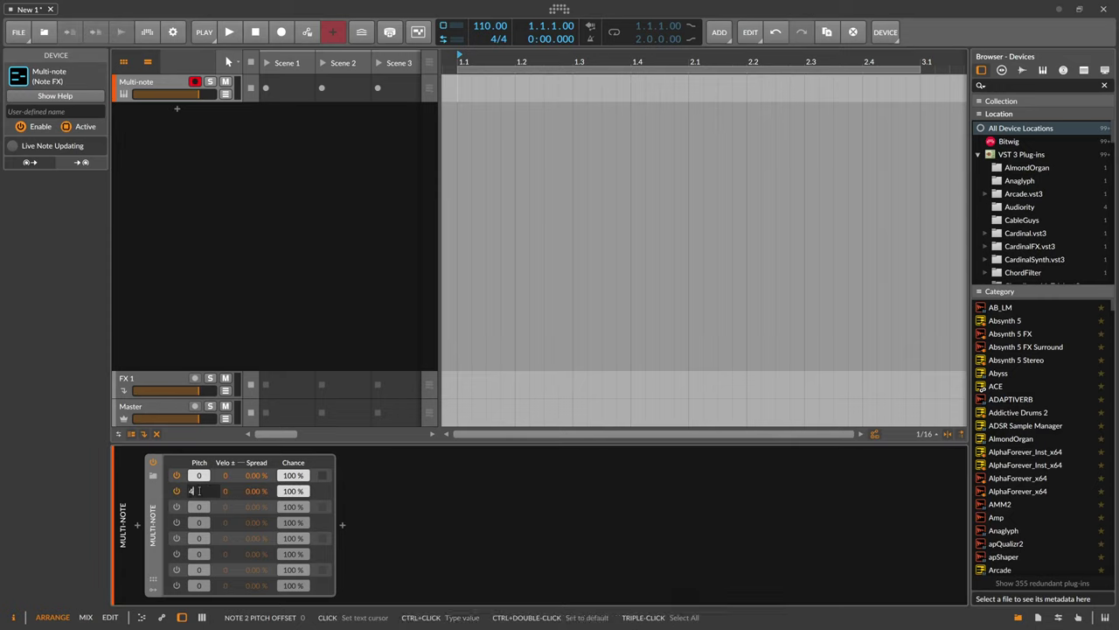
left_click(201, 506, "ctrl")
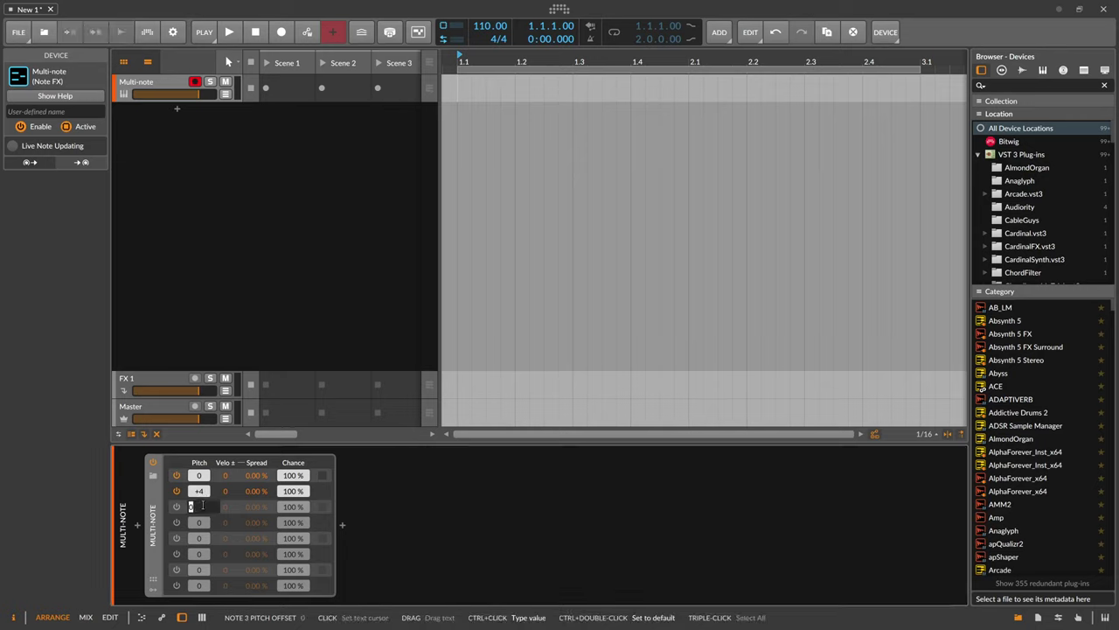
type("7")
key("Return")
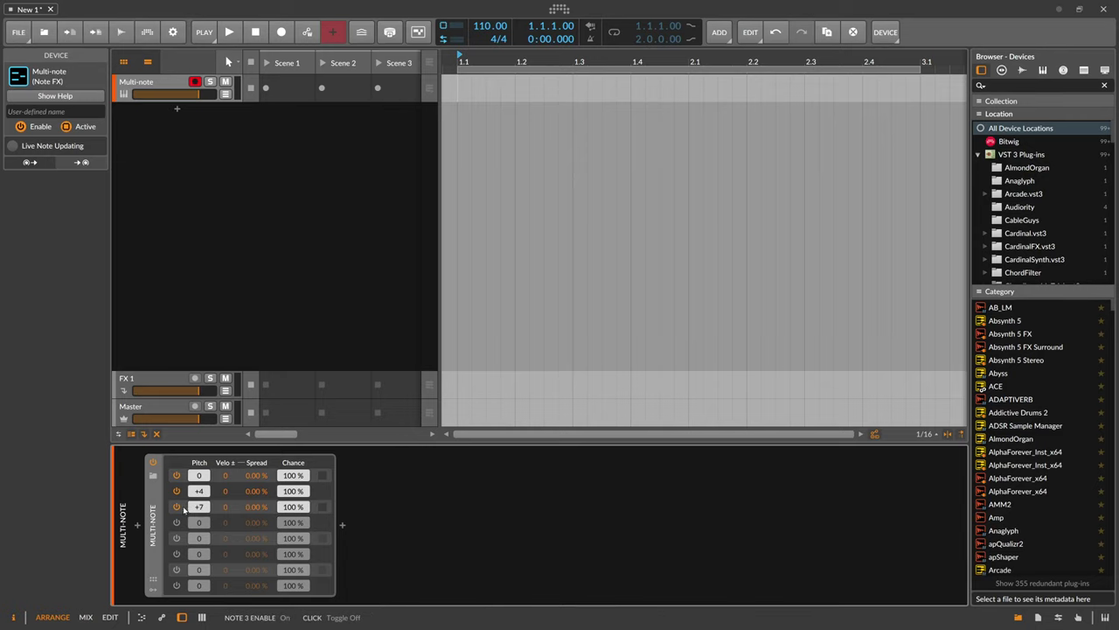
- Insert Bitwig's Polysynth instrument after the Multi-note device
left_click(346, 528)
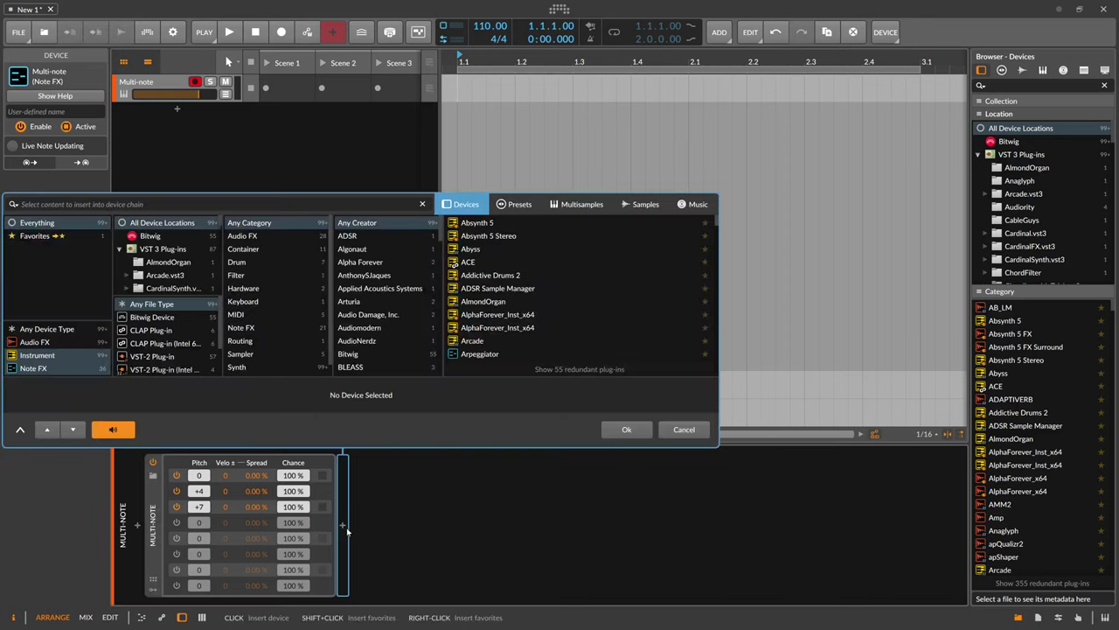
type("pol")
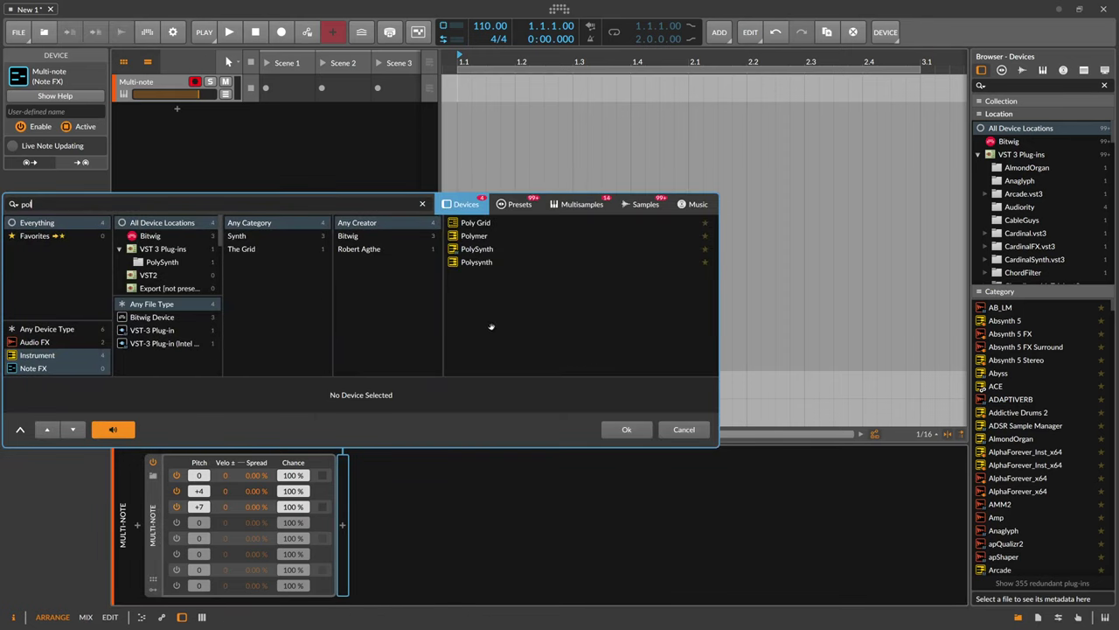
double_click(472, 263)
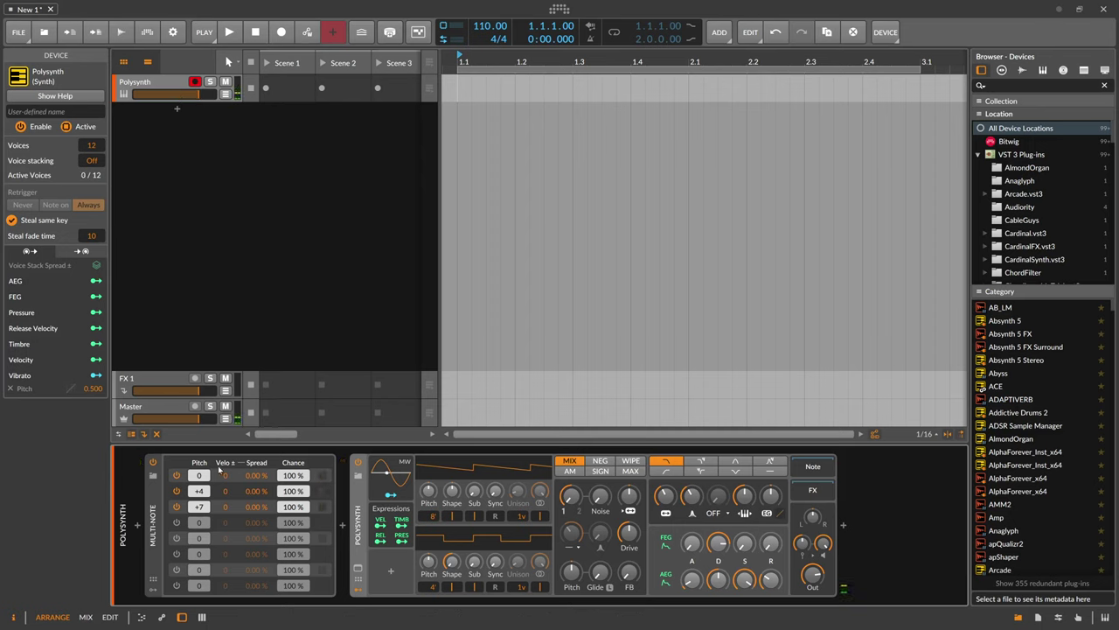
- Shape the Polysynth sound: adjust filter envelope depth and cutoff, use about 79 % FEG release, 16-voice unison on oscillator 1 and the second filter type
left_click_drag(771, 496, 771, 503)
left_click_drag(773, 543, 775, 544)
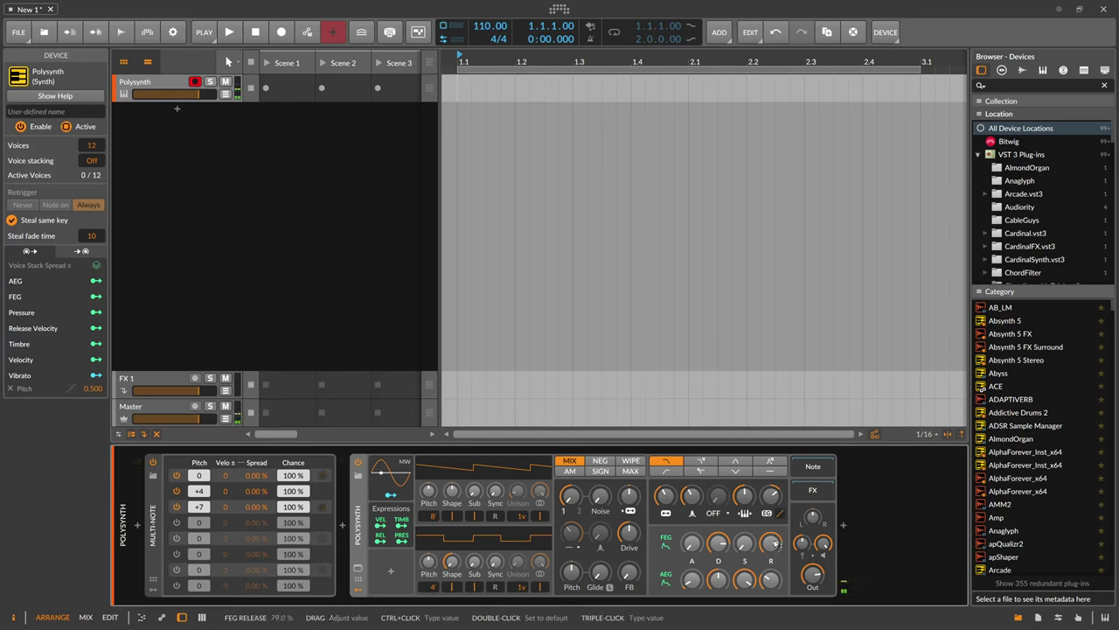
left_click_drag(667, 497, 668, 494)
left_click_drag(523, 518, 523, 481)
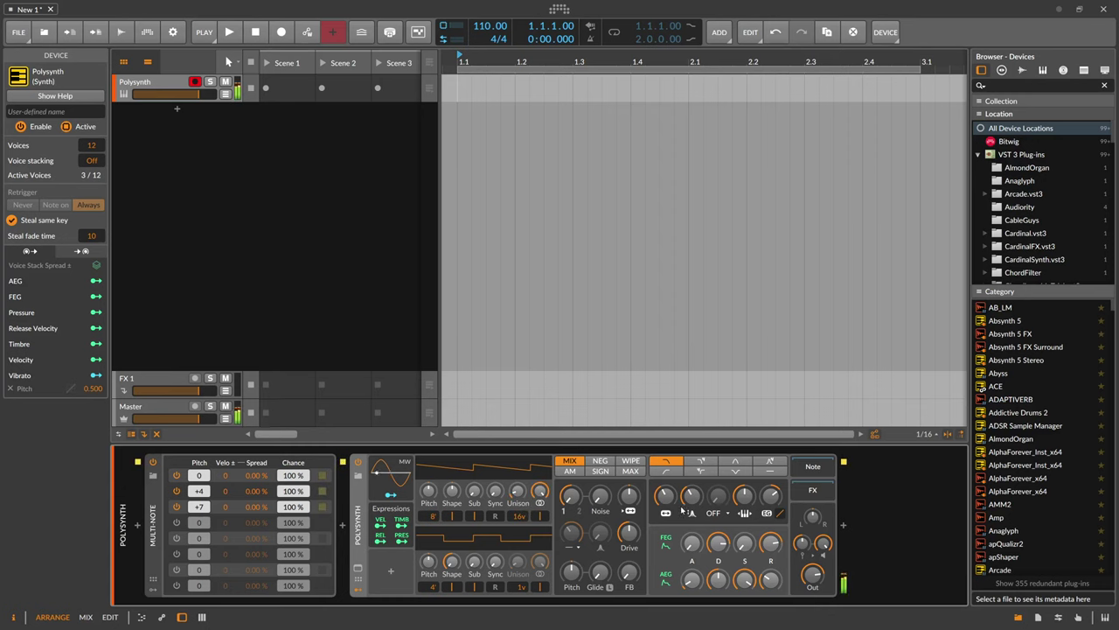
left_click(700, 461)
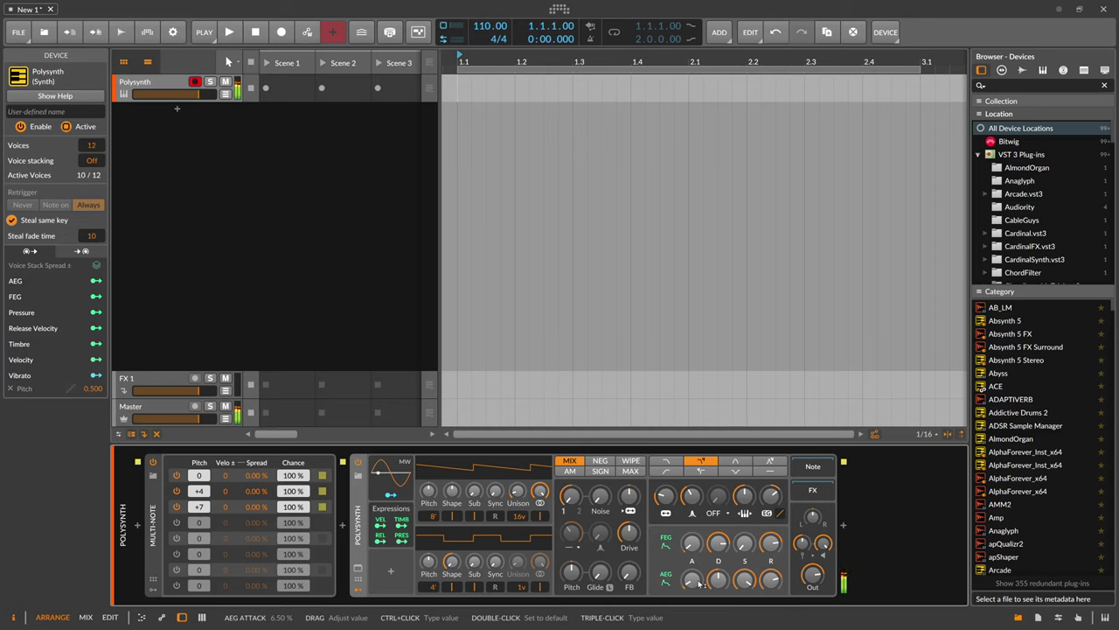
- Insert a second Multi-note between the first one and the Polysynth, and enable its second note with a pitch offset of +7
left_click(344, 525)
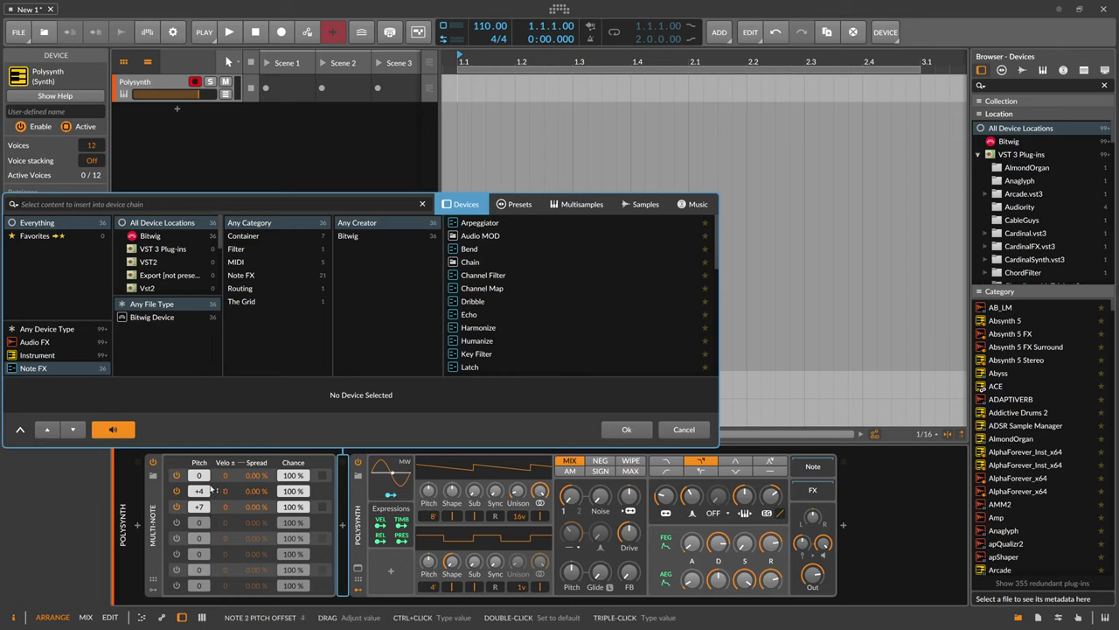
type("multi")
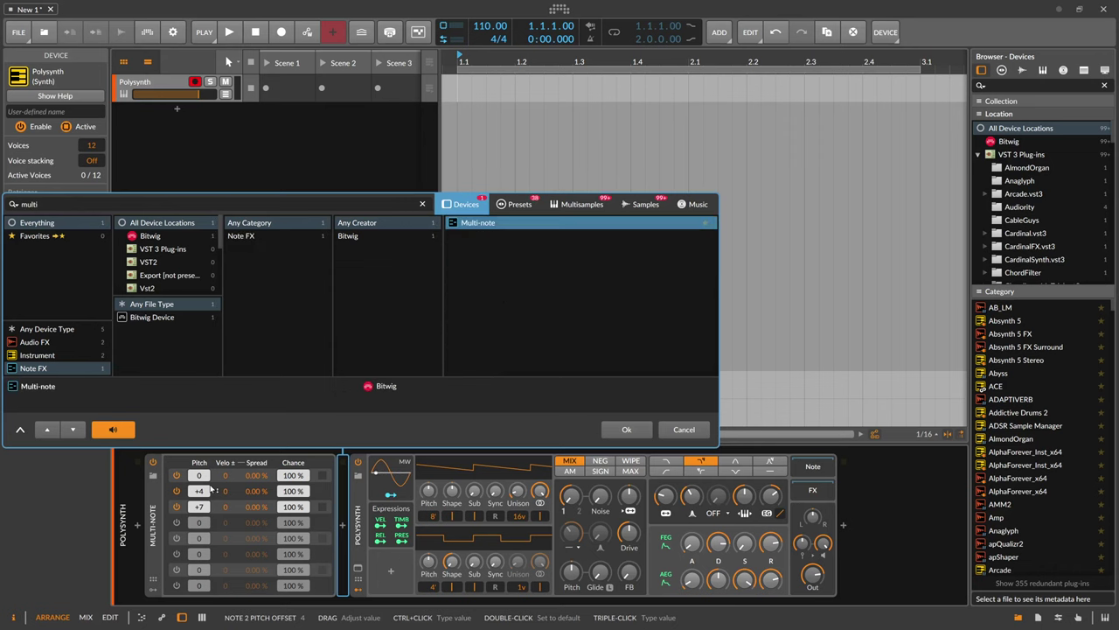
key("Return")
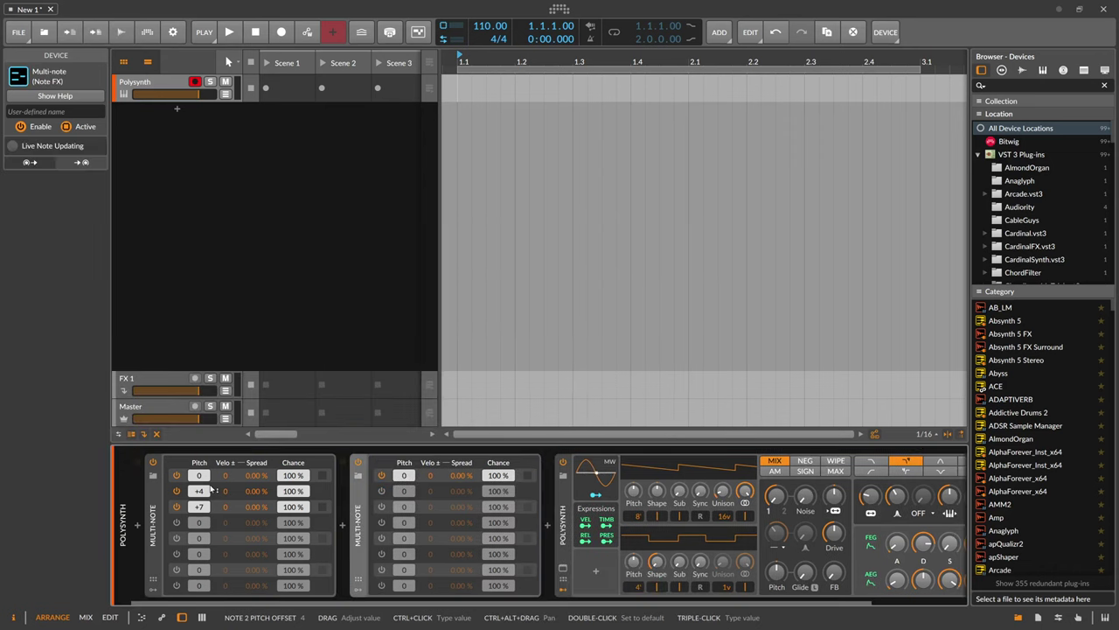
left_click(404, 492, "ctrl")
type("7")
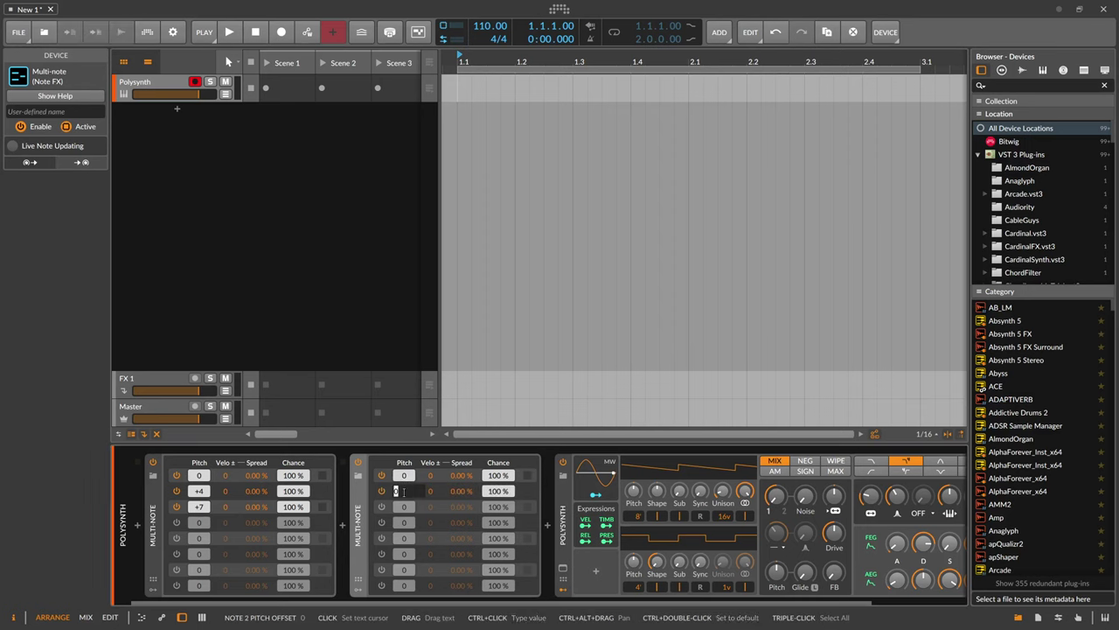
key("Return")
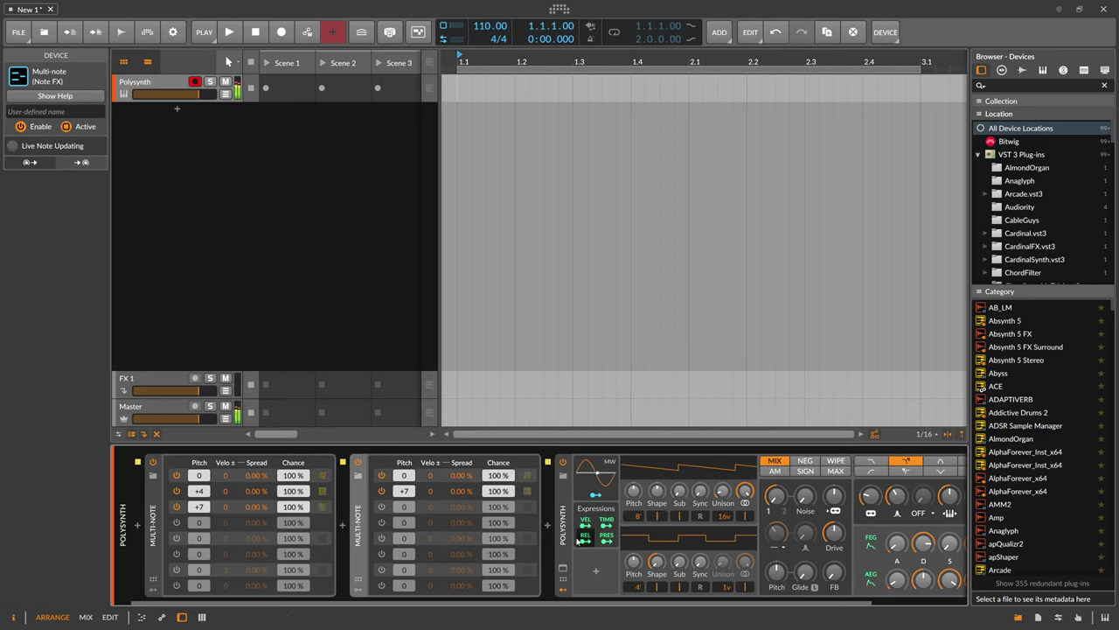
- Fine-tune the Polysynth's filter cutoff and the attack of its filter envelope
scroll(525, 598, "right", 2)
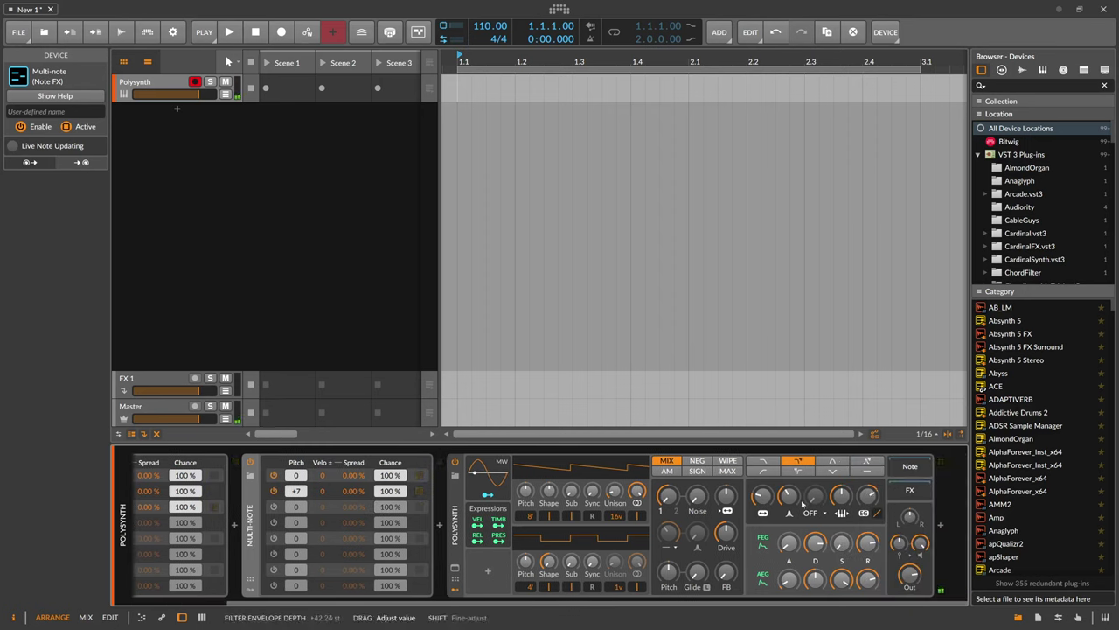
left_click_drag(762, 496, 762, 500)
left_click_drag(788, 543, 789, 534)
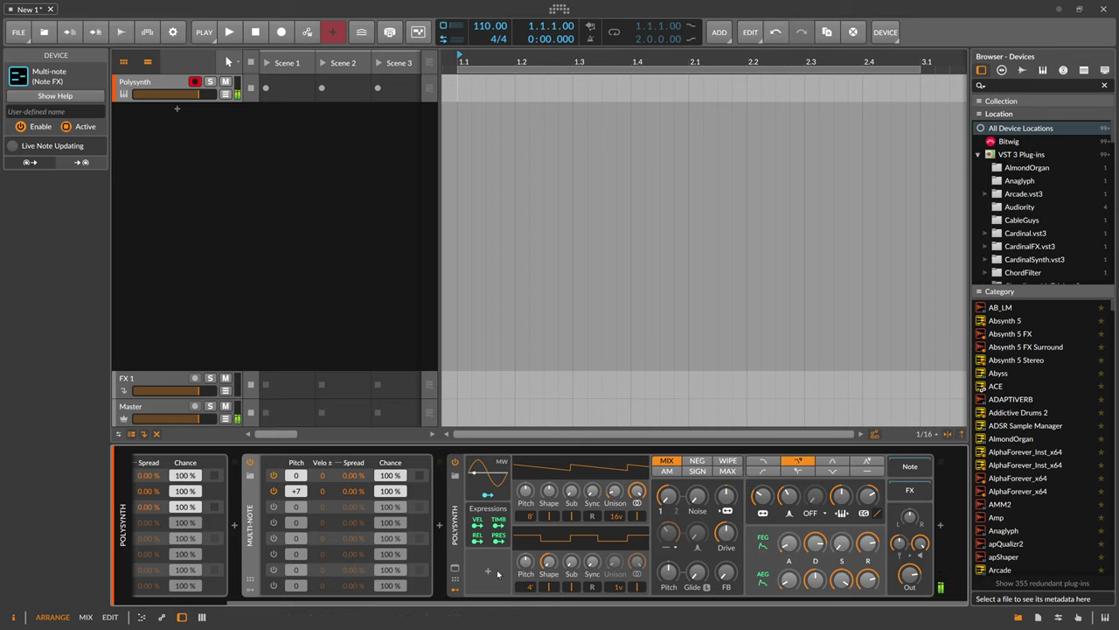
- Try a Key Filter between the two Multi-note devices and directly before the Polysynth, and delete it again
left_click_drag(482, 601, 365, 605)
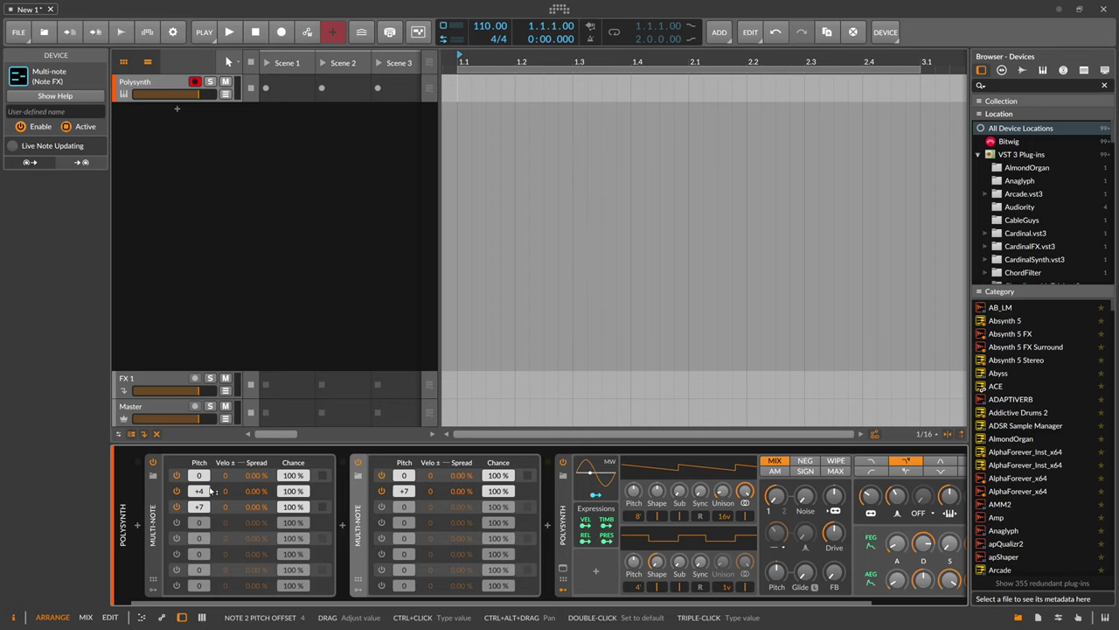
left_click(345, 528)
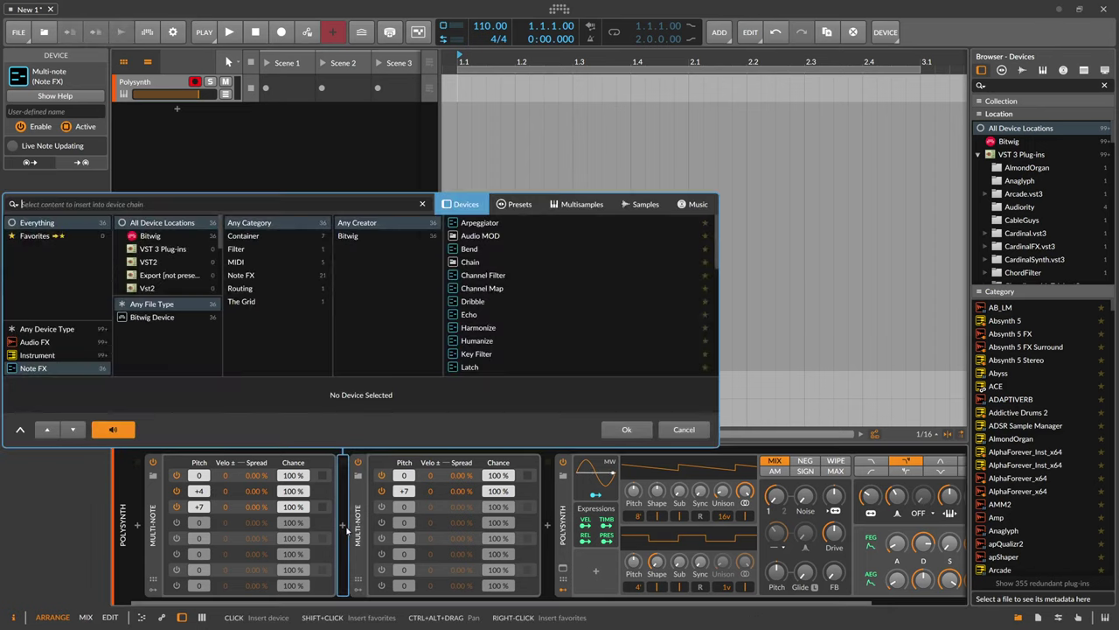
type("key")
key("Return")
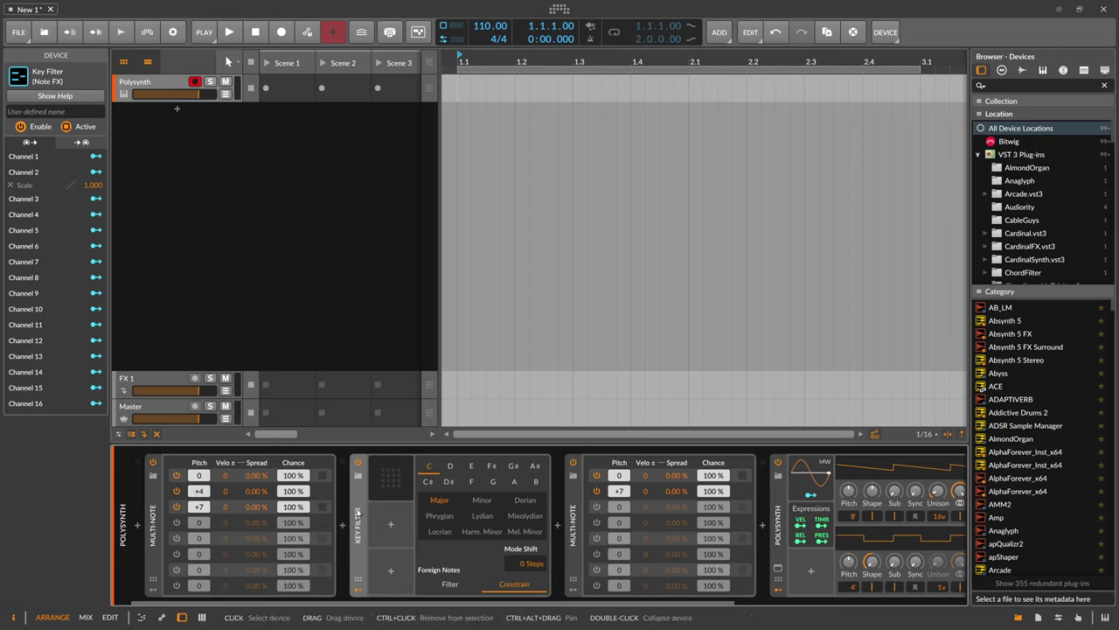
left_click_drag(356, 512, 597, 522)
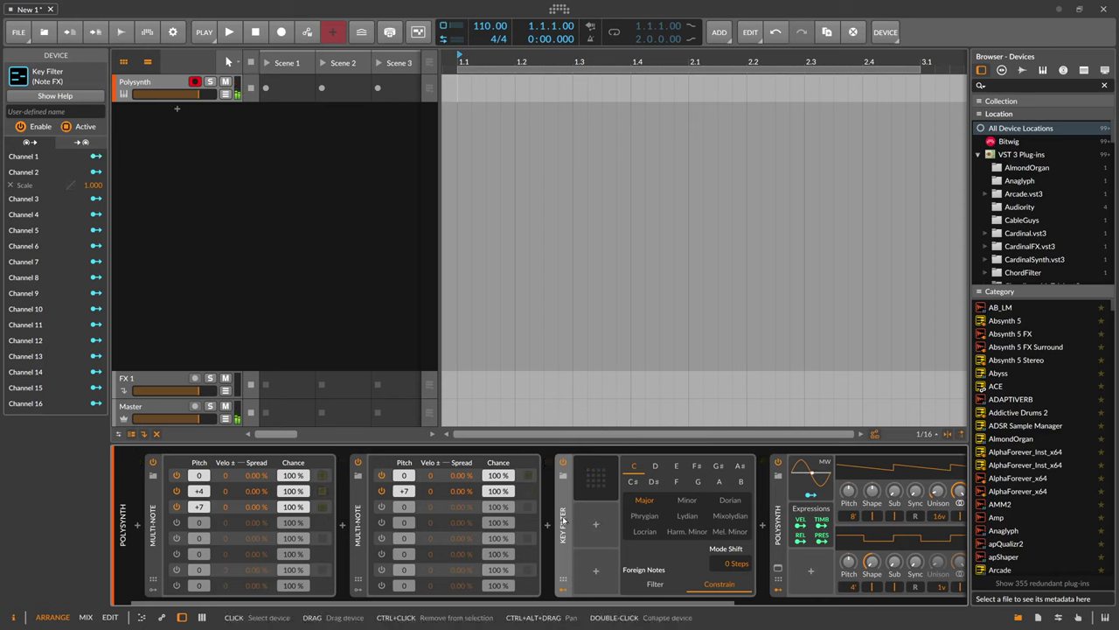
key("Delete")
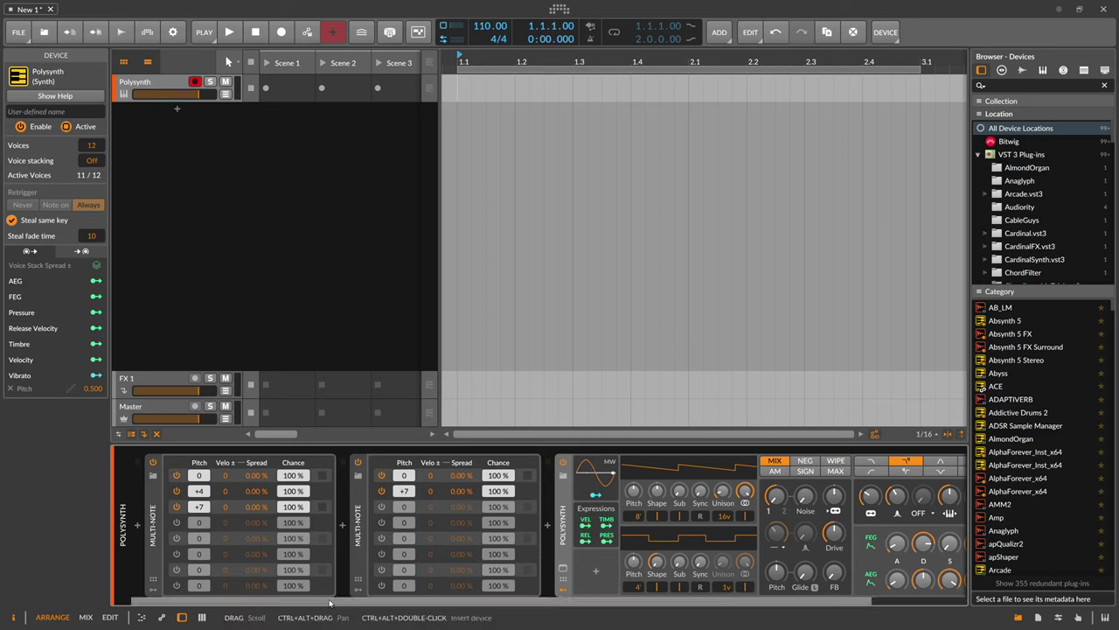
- Search the presets for "wrap" and insert the Note Wrap preset between the second Multi-note and the Polysynth
left_click_drag(343, 599, 436, 600)
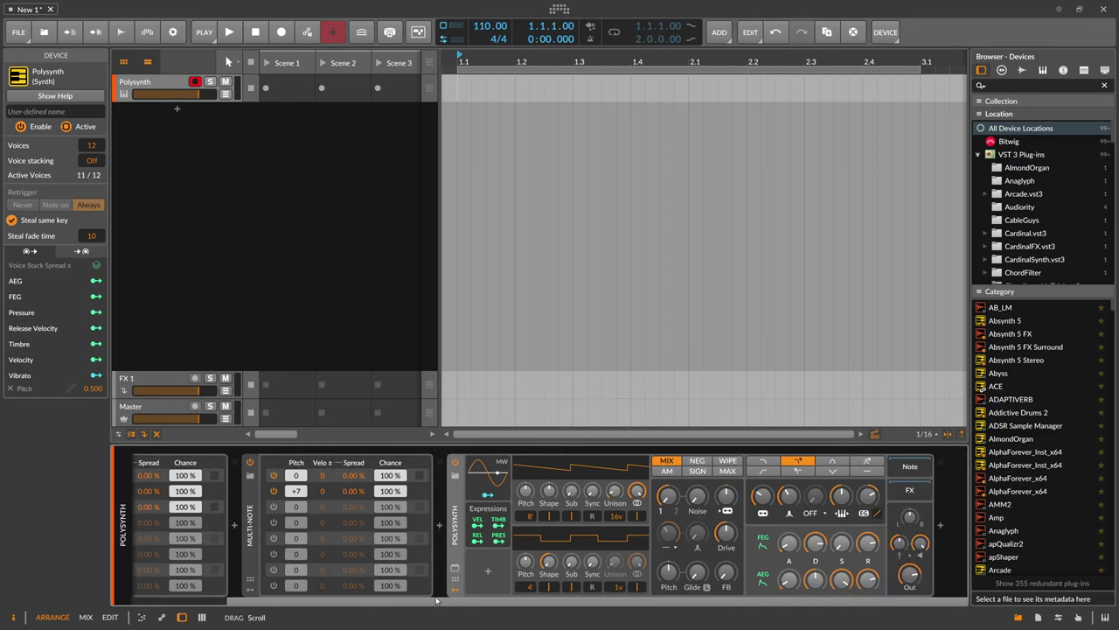
left_click(440, 525)
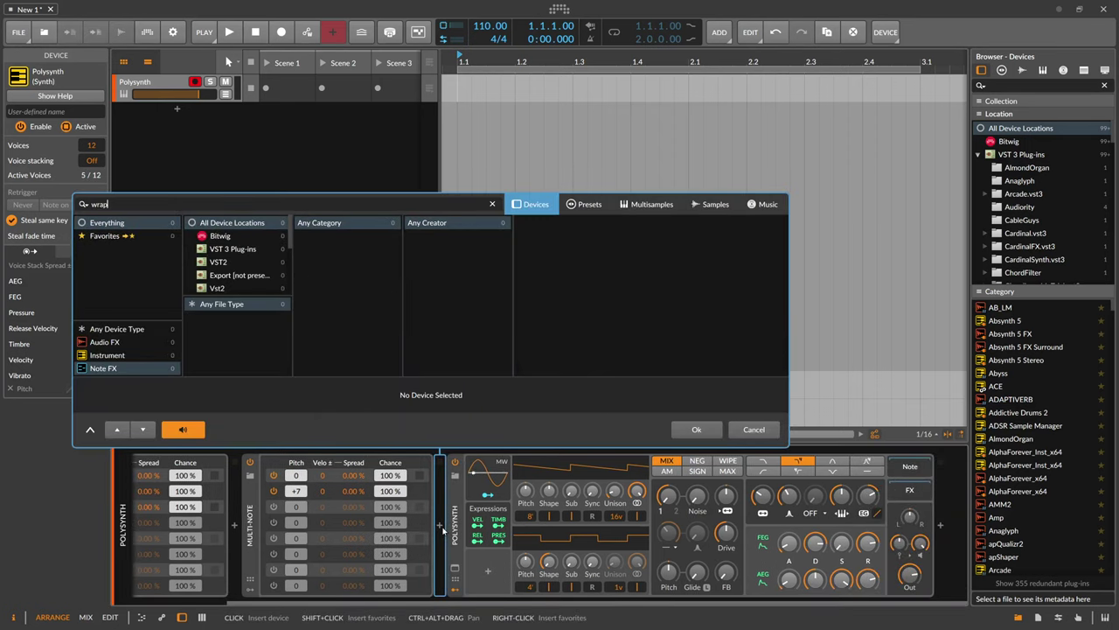
left_click(583, 203)
left_click(582, 236)
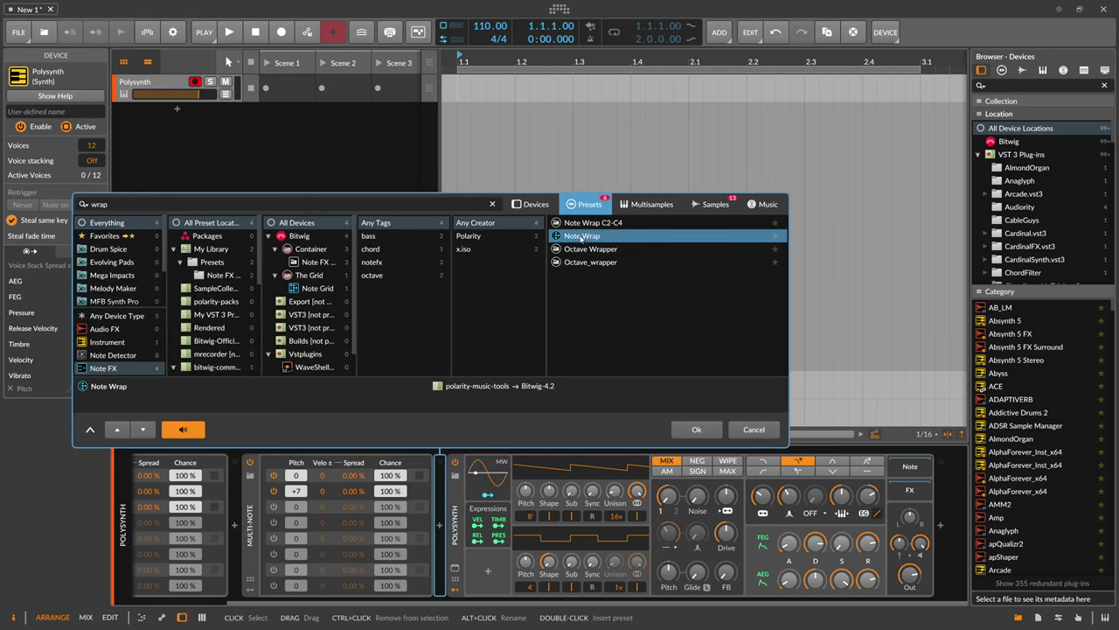
double_click(582, 237)
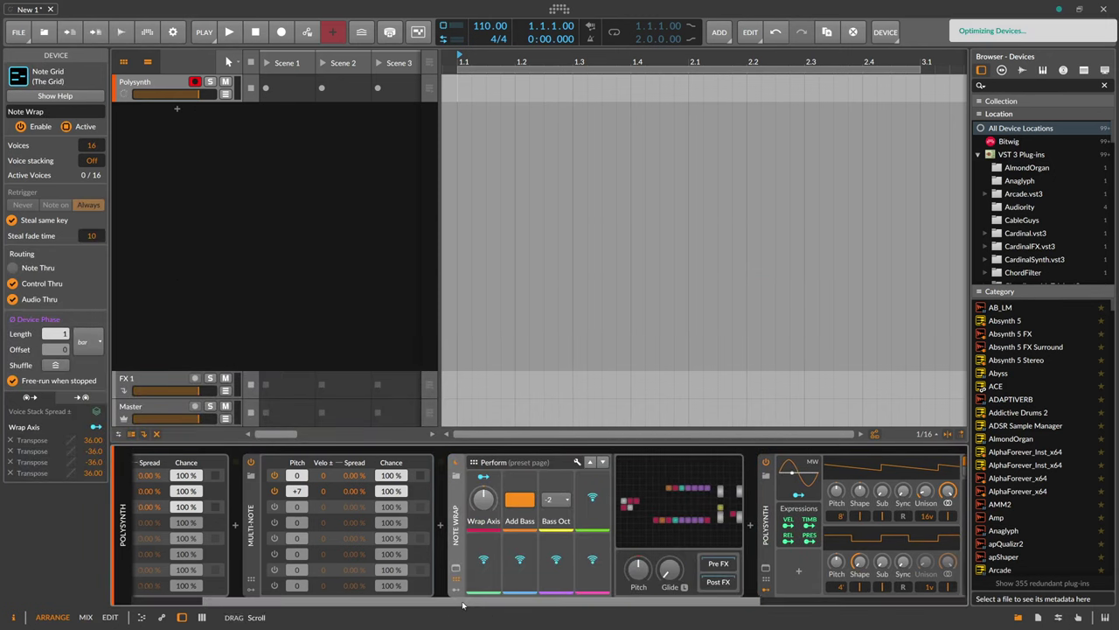
left_click_drag(464, 603, 454, 603)
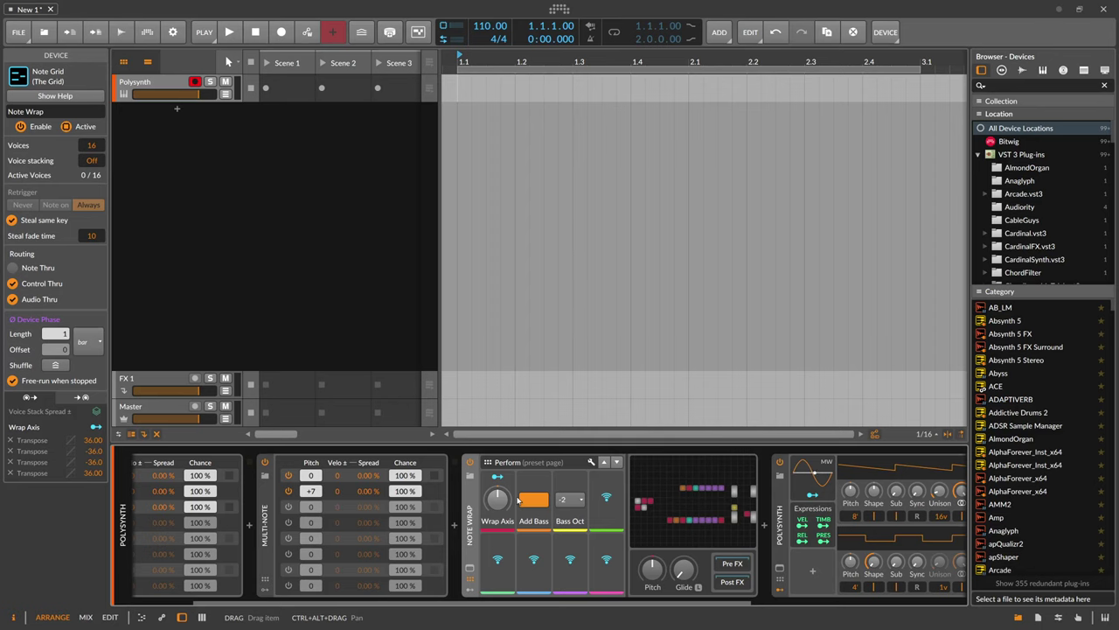
- Create a one-bar note clip at bar 1 on the Polysynth track, enlarge its editor and draw a B3 sixteenth note just before the clip's start
double_click(470, 87)
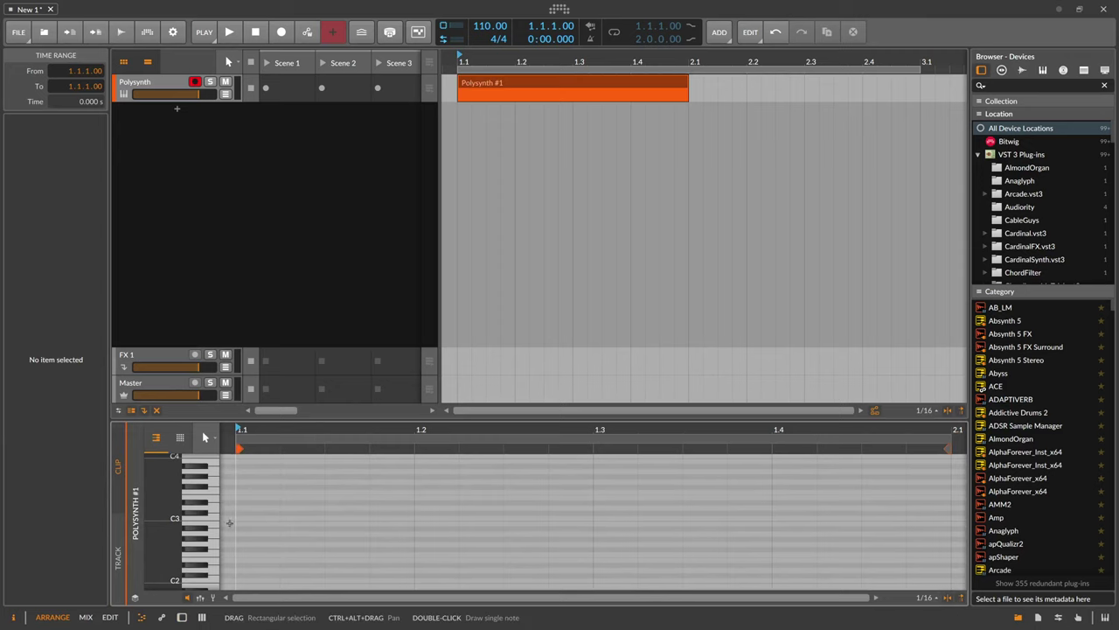
scroll(210, 525, "up", 2)
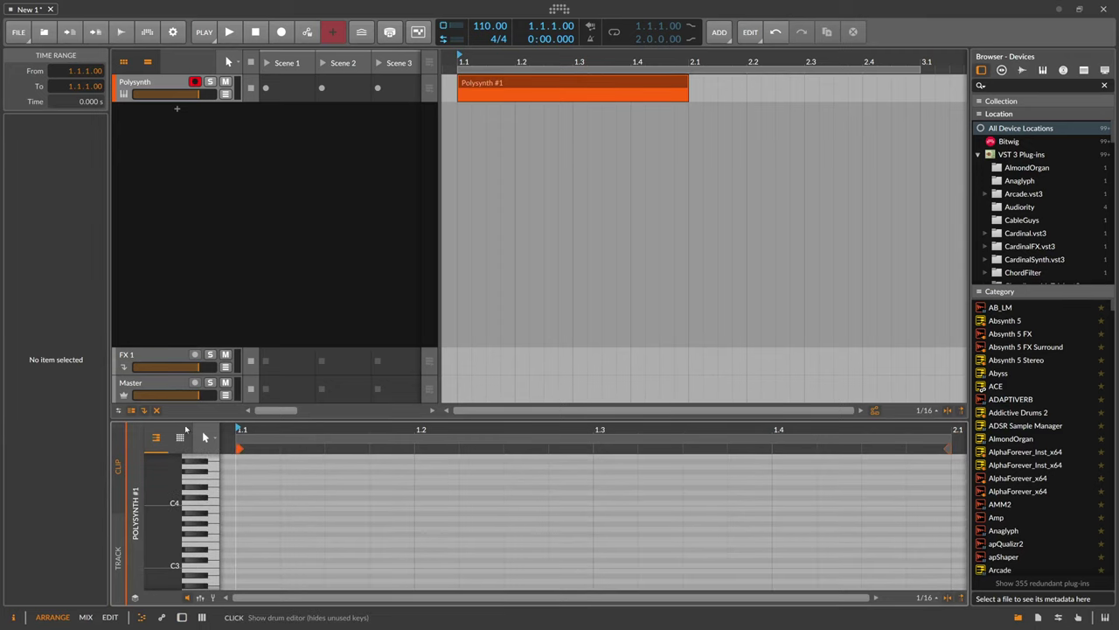
left_click_drag(210, 417, 210, 294)
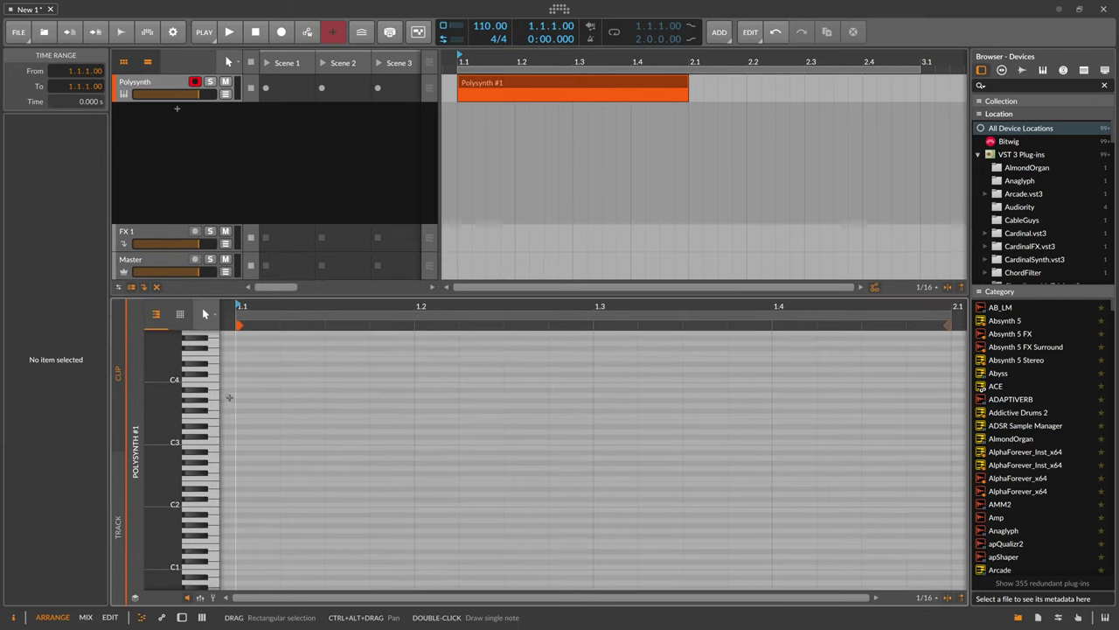
double_click(229, 385)
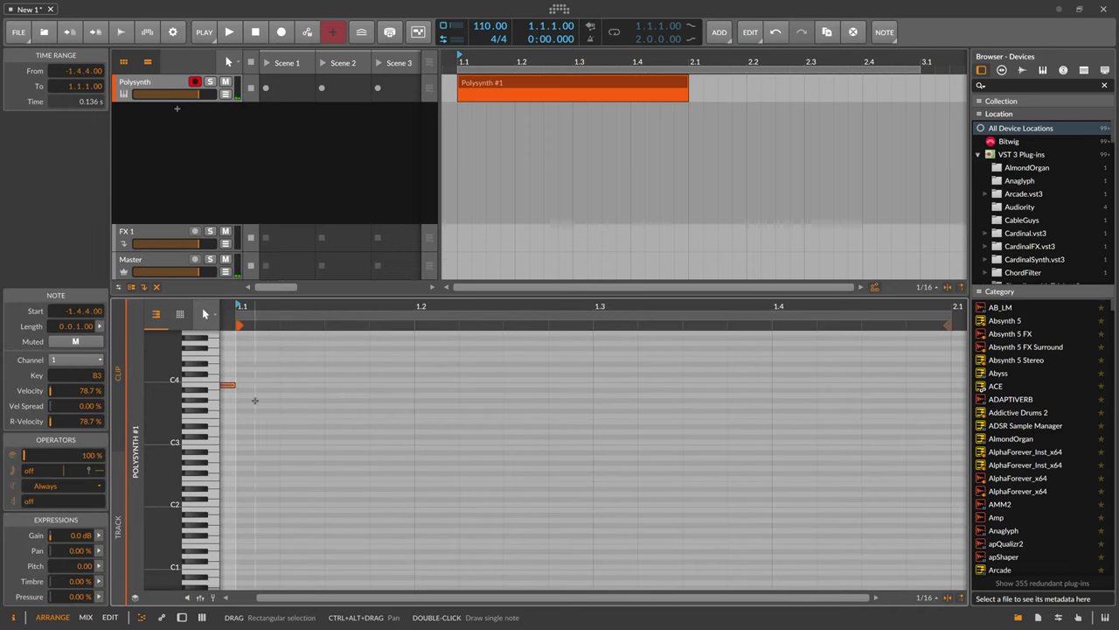
- Move the note to the clip's start at C4 and transpose it by octaves and semitones, ending on G#3
key("Right")
key("Up")
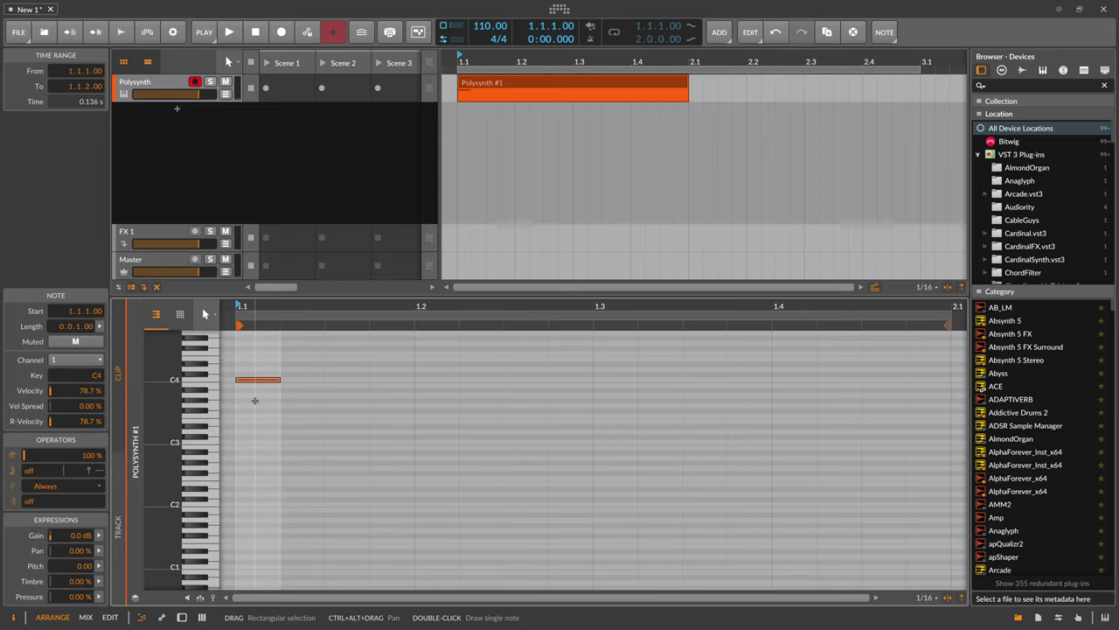
key("shift+Down")
key("Up")
key("shift+Up")
key("Up")
key("shift+Down")
key("Down")
key("Down")
key("Down")
key("Down")
key("Down")
key("shift+Up")
key("Down")
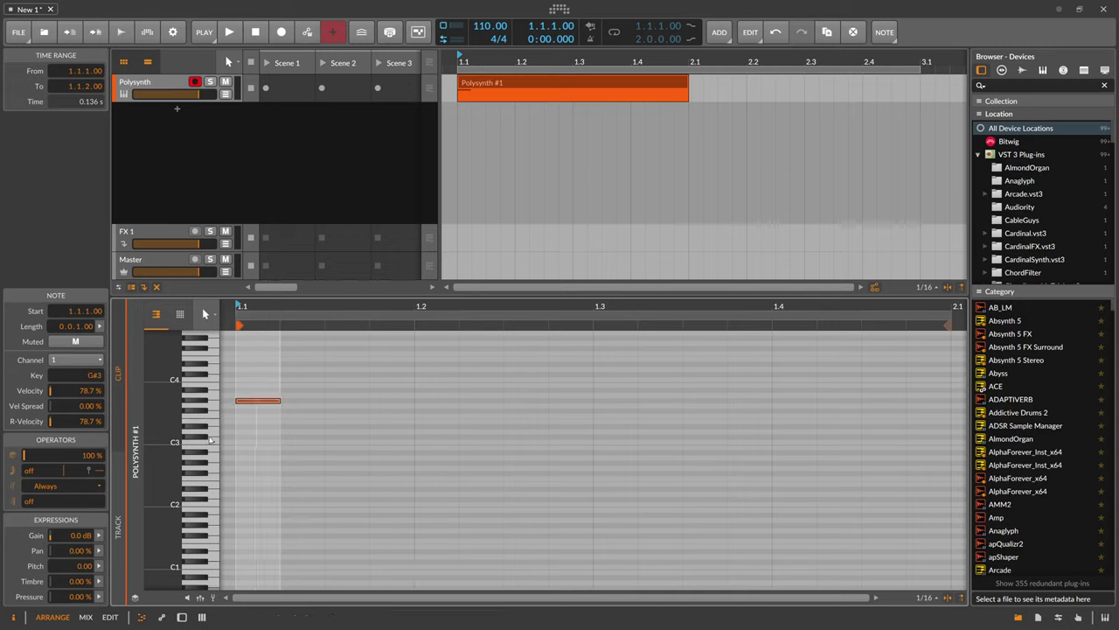
- Delete the note from the clip and remove the one-bar clip from the Polysynth track
key("Delete")
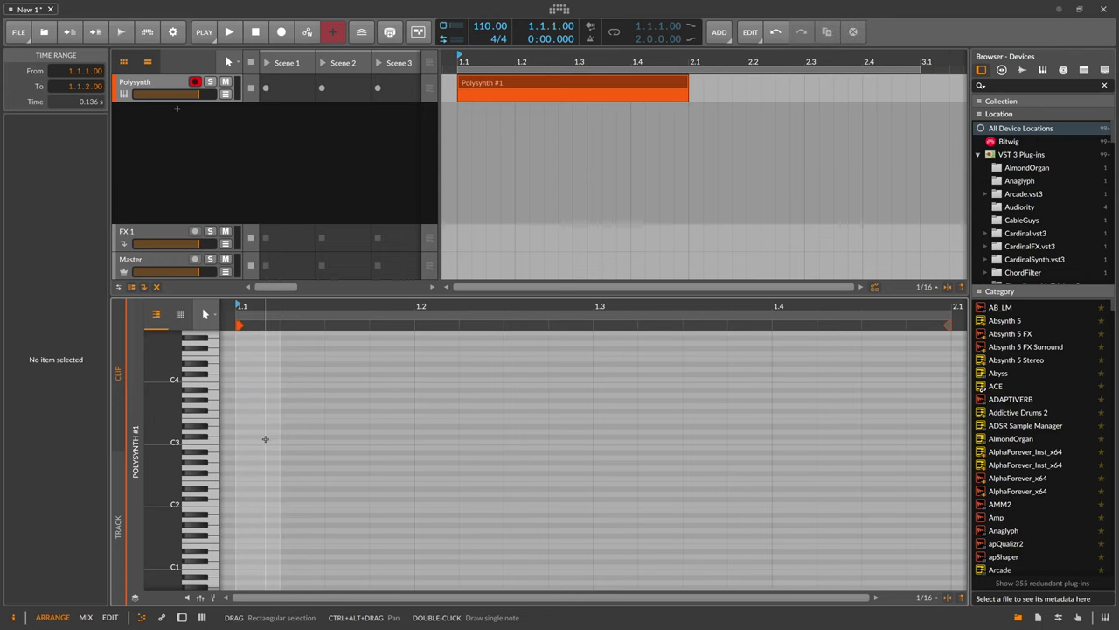
left_click(469, 82)
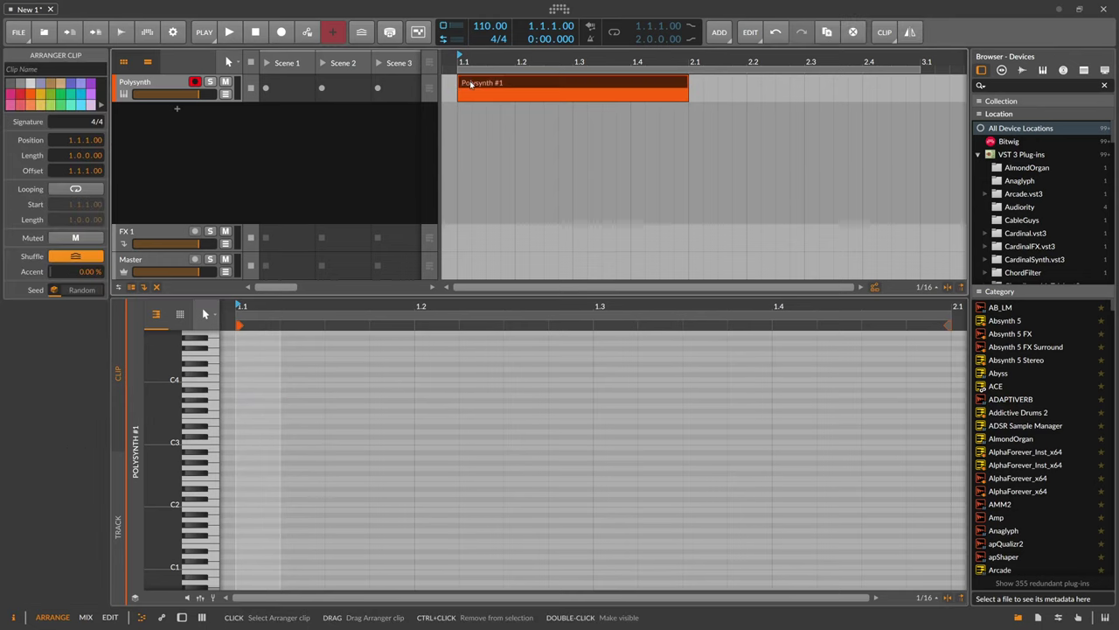
key("Delete")
- Open the Polysynth track's device chain and compare the chord sound with Note Wrap disabled and enabled again
double_click(170, 89)
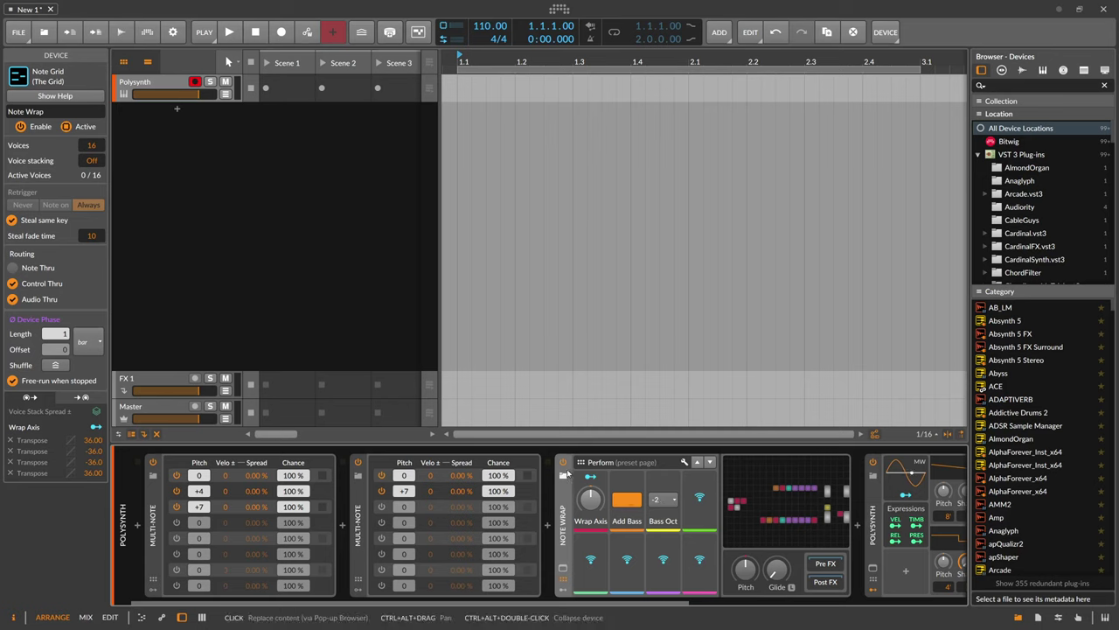
left_click(563, 462)
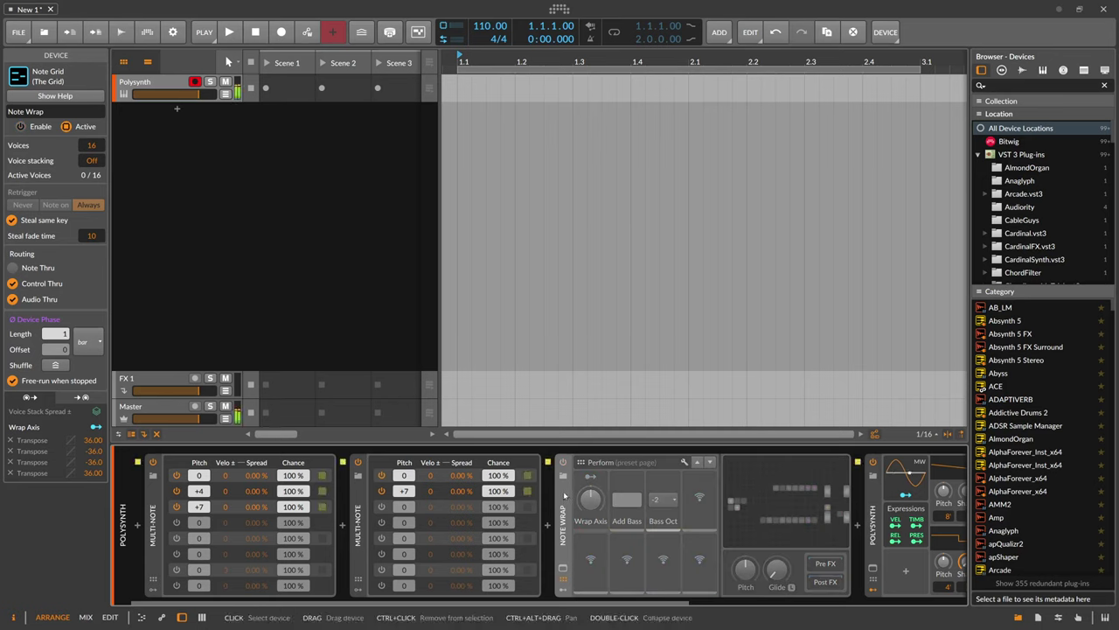
left_click(564, 465)
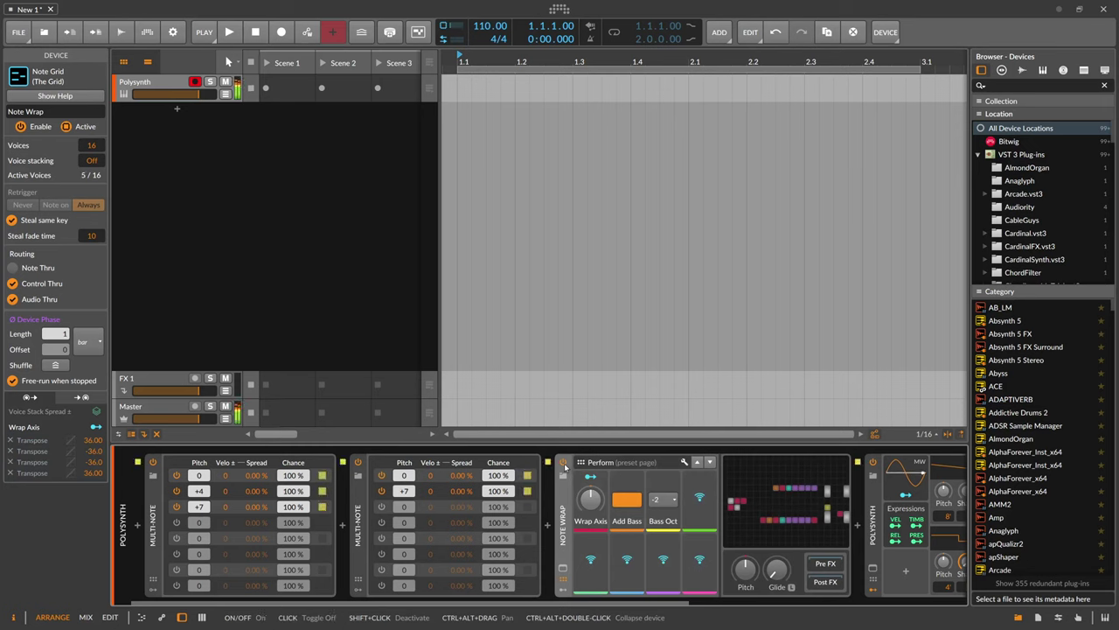
scroll(875, 525, "down", 5)
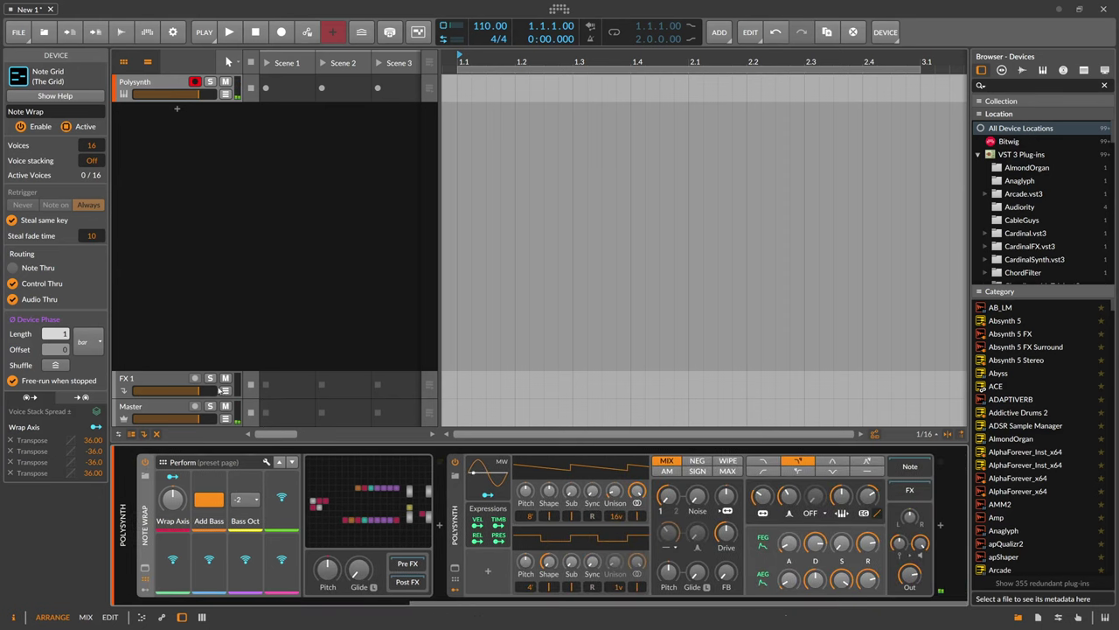
- Search for "peak" and insert a Peak Limiter on the Master track
left_click(166, 411)
left_click(136, 525)
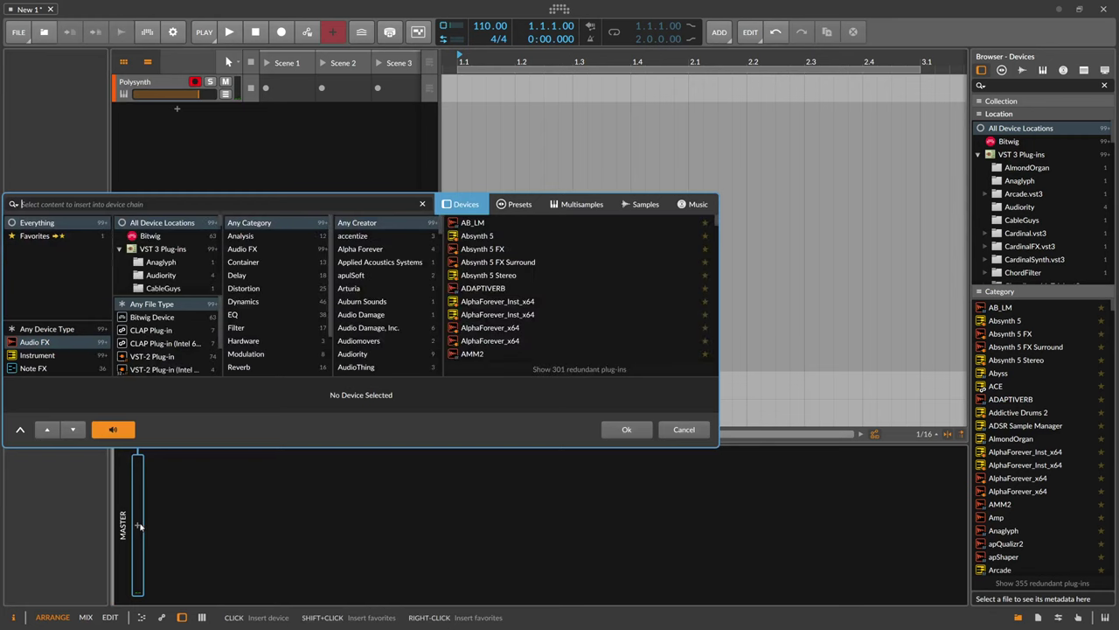
type("peak")
key("Return")
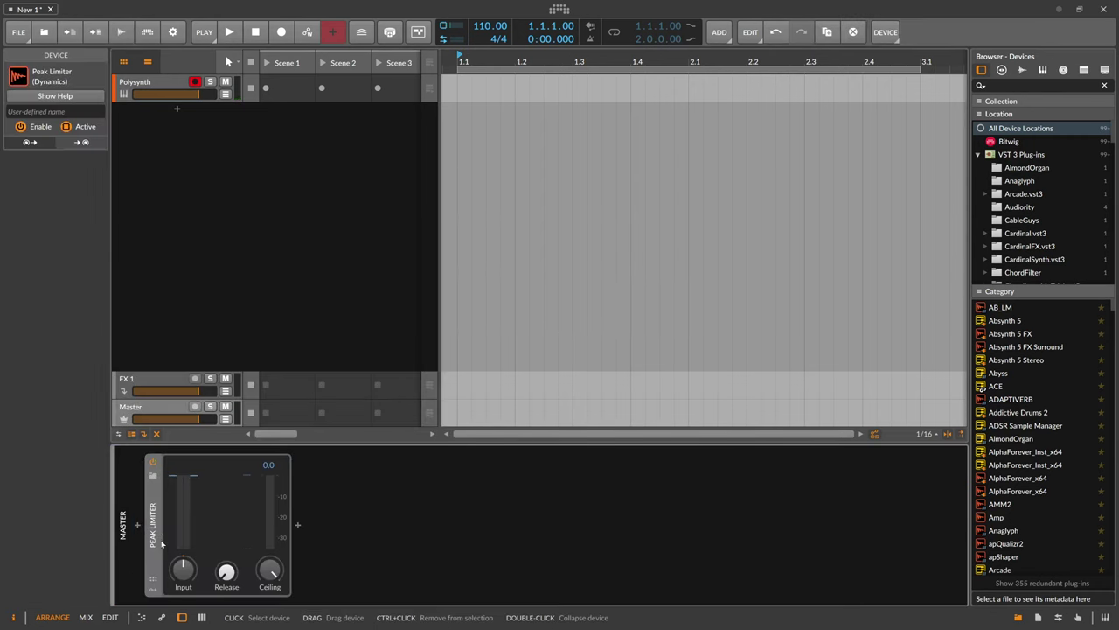
- Return to the Polysynth track's devices and show the on-screen keyboard in piano layout, reduced to a single row
left_click(150, 85)
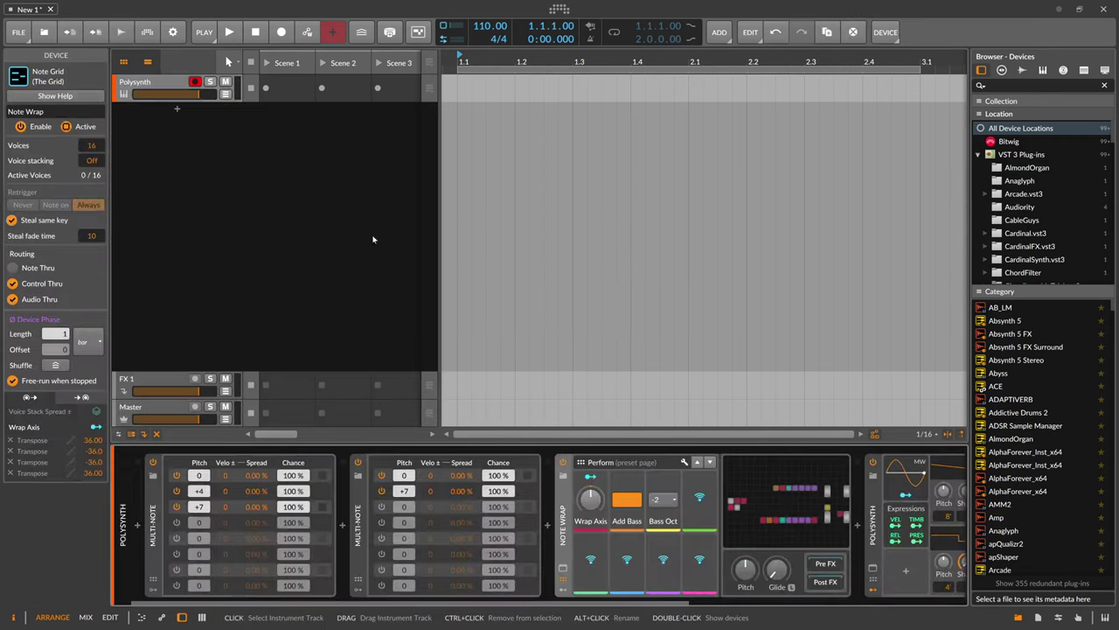
scroll(718, 603, "right", 5)
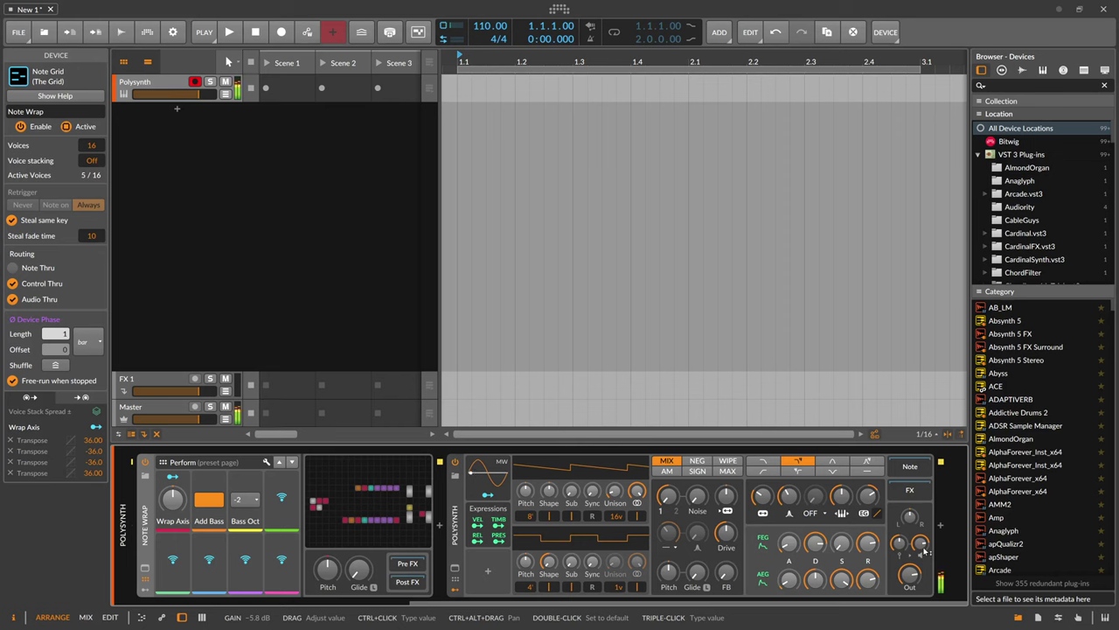
left_click_drag(572, 602, 261, 604)
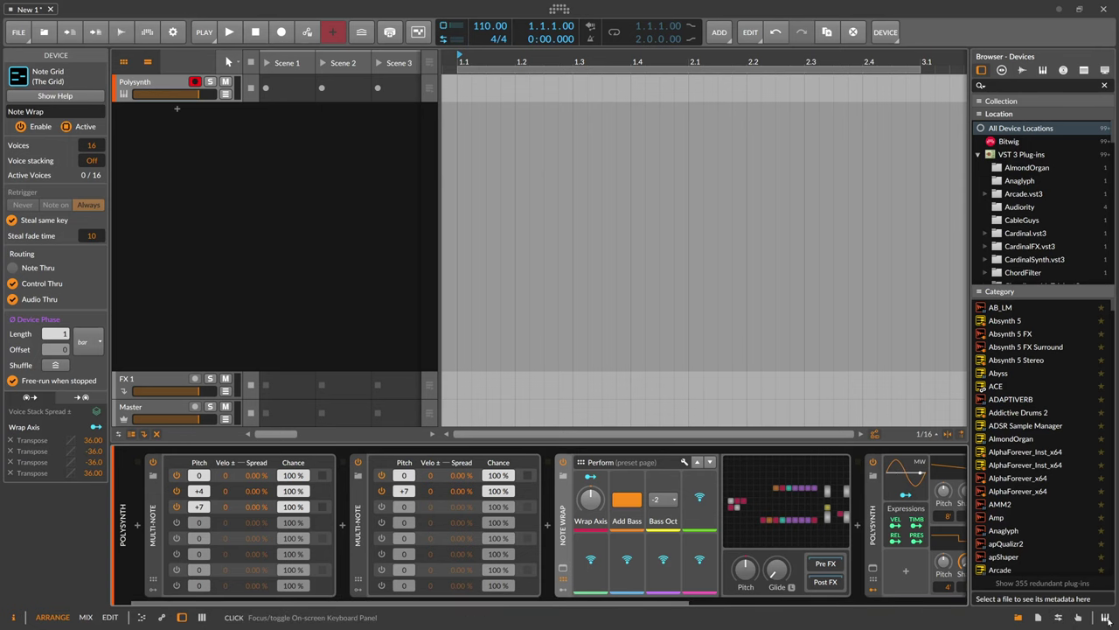
left_click(1105, 617)
left_click(980, 492)
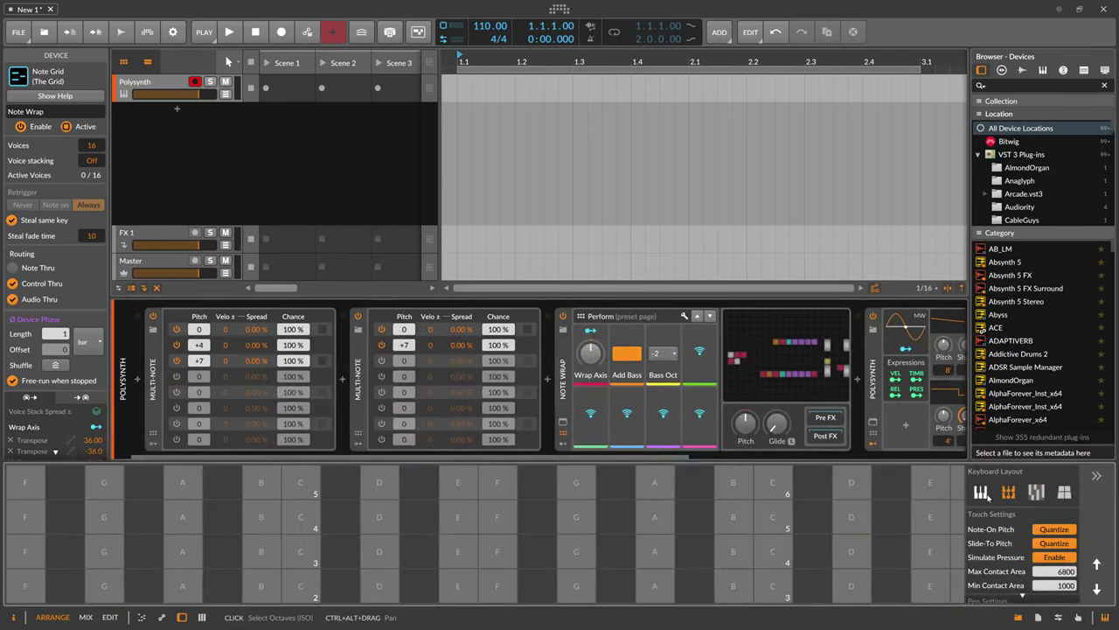
left_click_drag(739, 460, 740, 542)
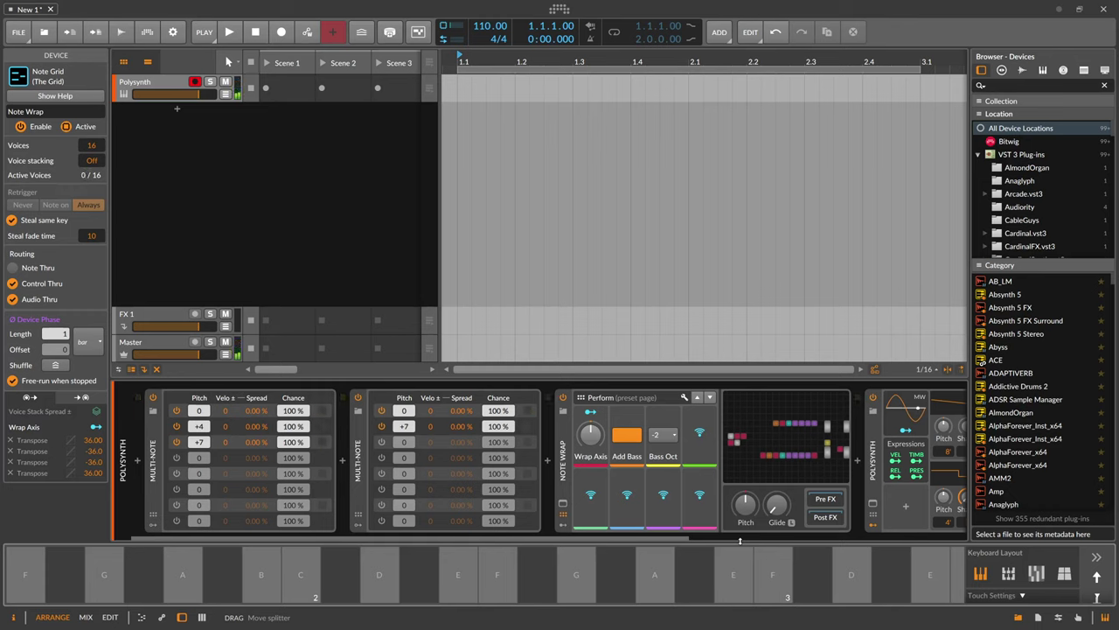
- Set the arranger's loop region to four bars and the tempo to 173 BPM
left_click_drag(530, 63, 556, 73)
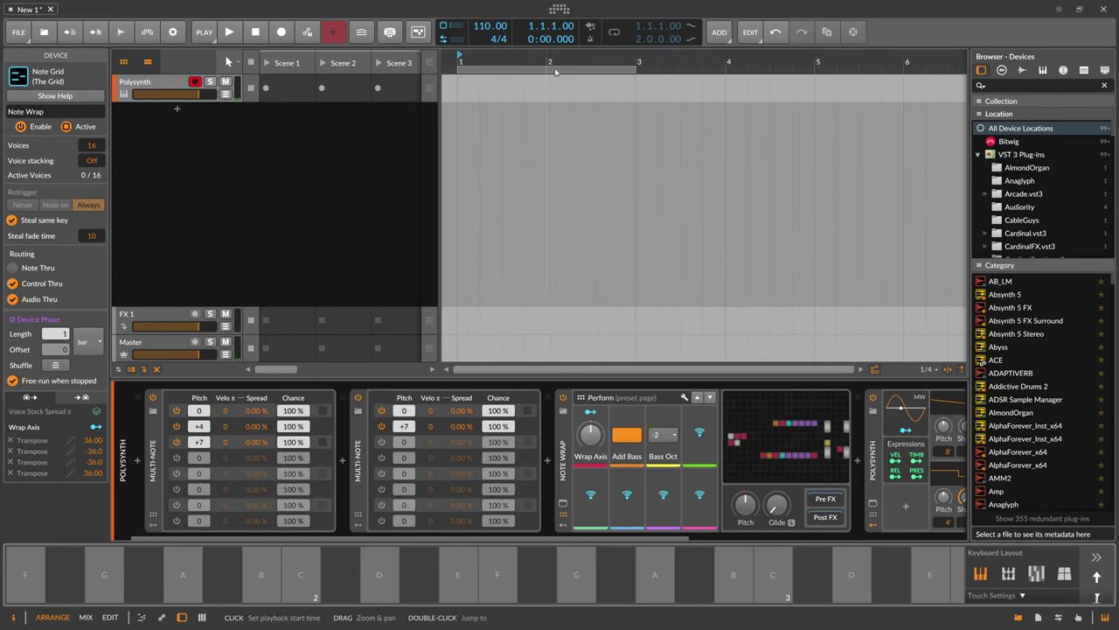
left_click_drag(636, 68, 607, 63)
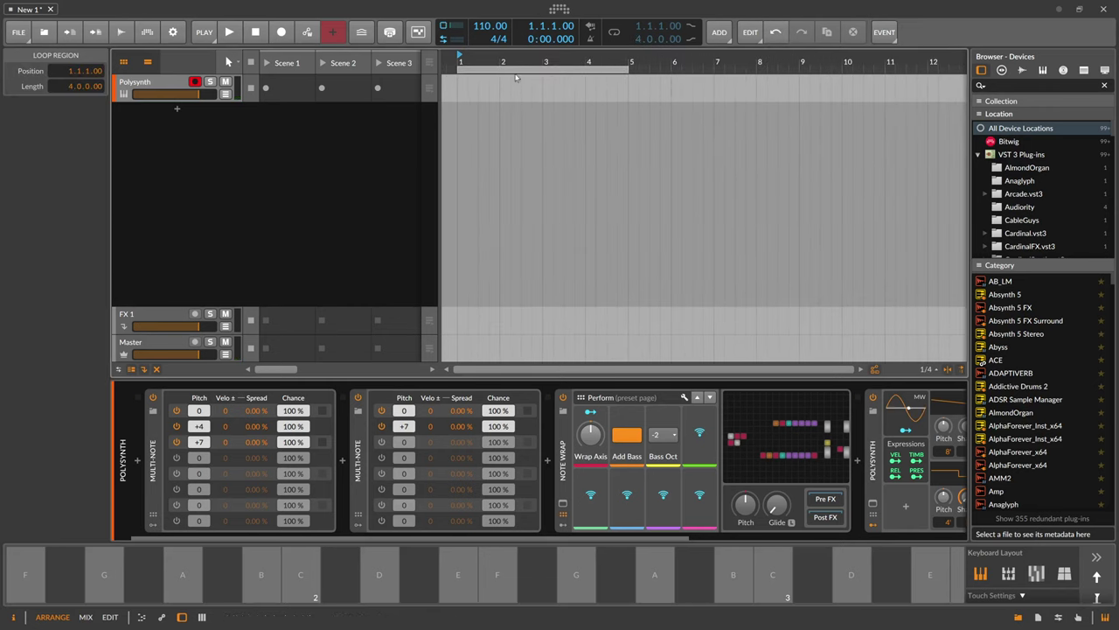
double_click(489, 26)
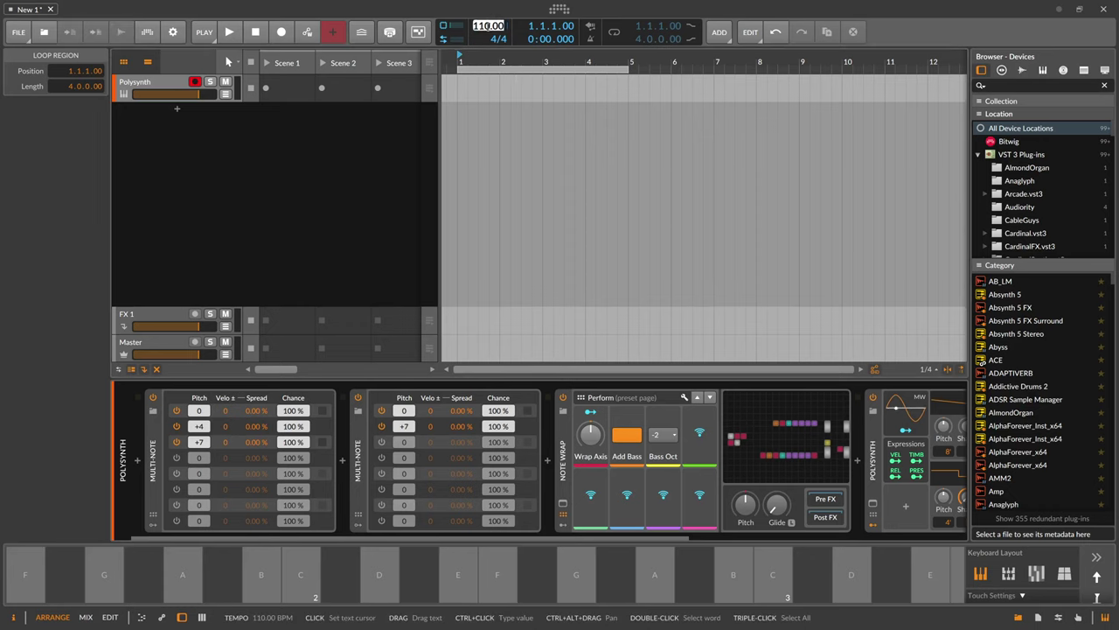
type("173")
key("Return")
key("space")
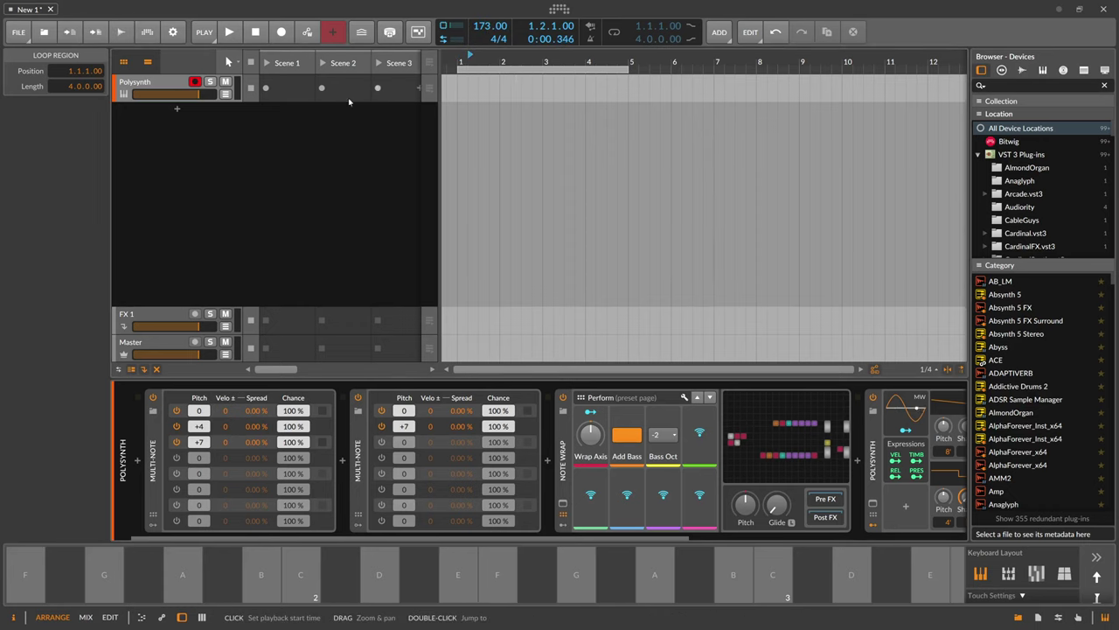
left_click(348, 102)
- Search the samples for drum loops, trying "drum 18" and "drum 17" before narrowing the search to "liquid 17"
left_click(1022, 69)
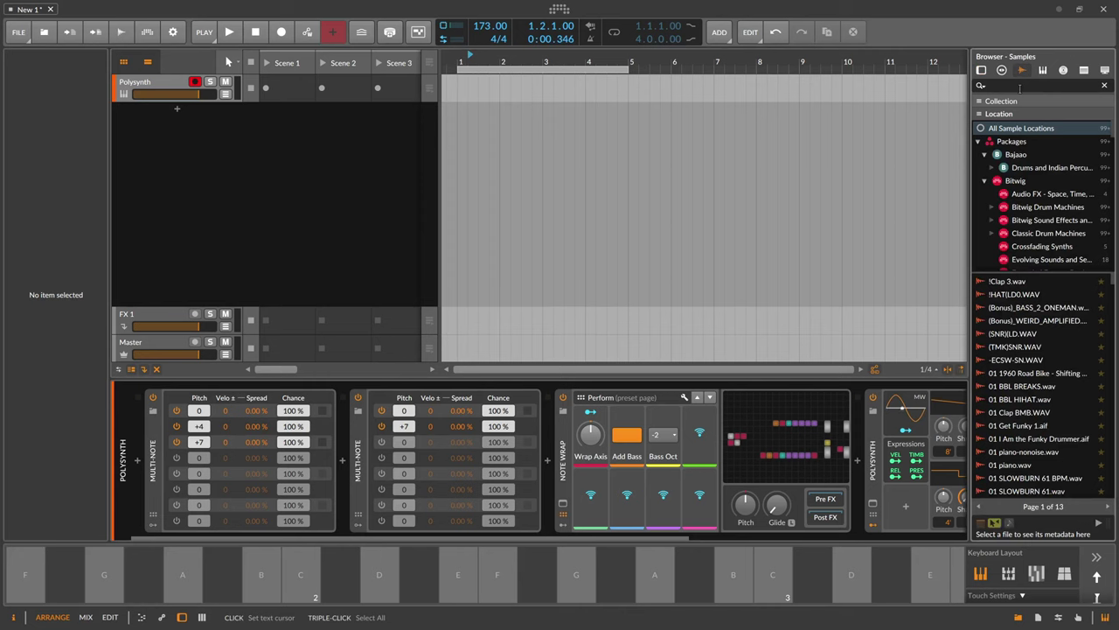
left_click(1019, 86)
type("drum 18")
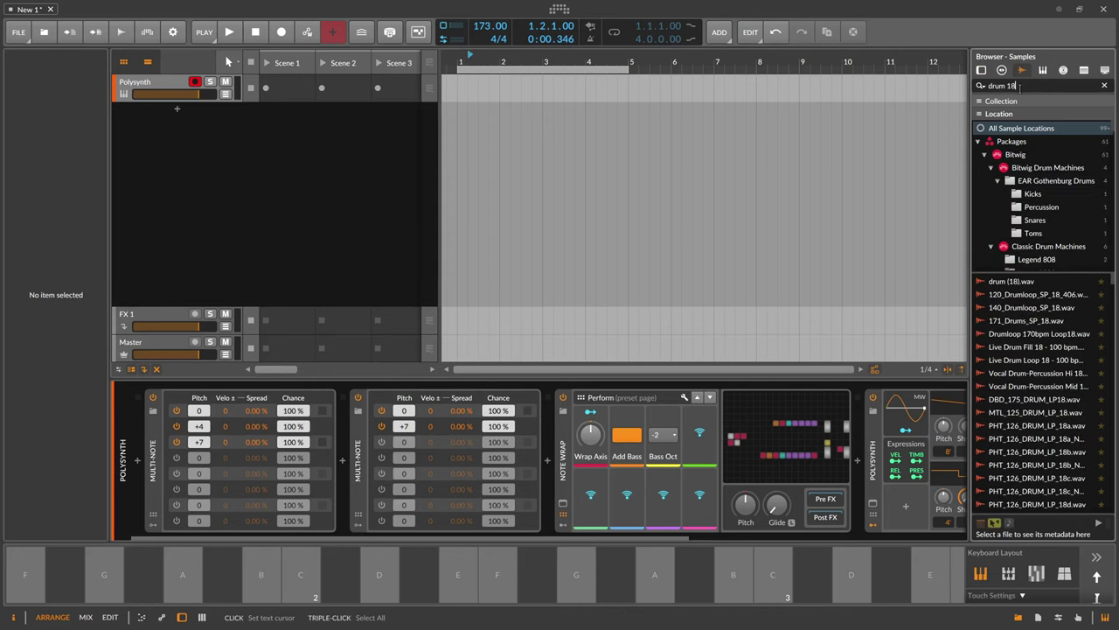
key("BackSpace")
type("7")
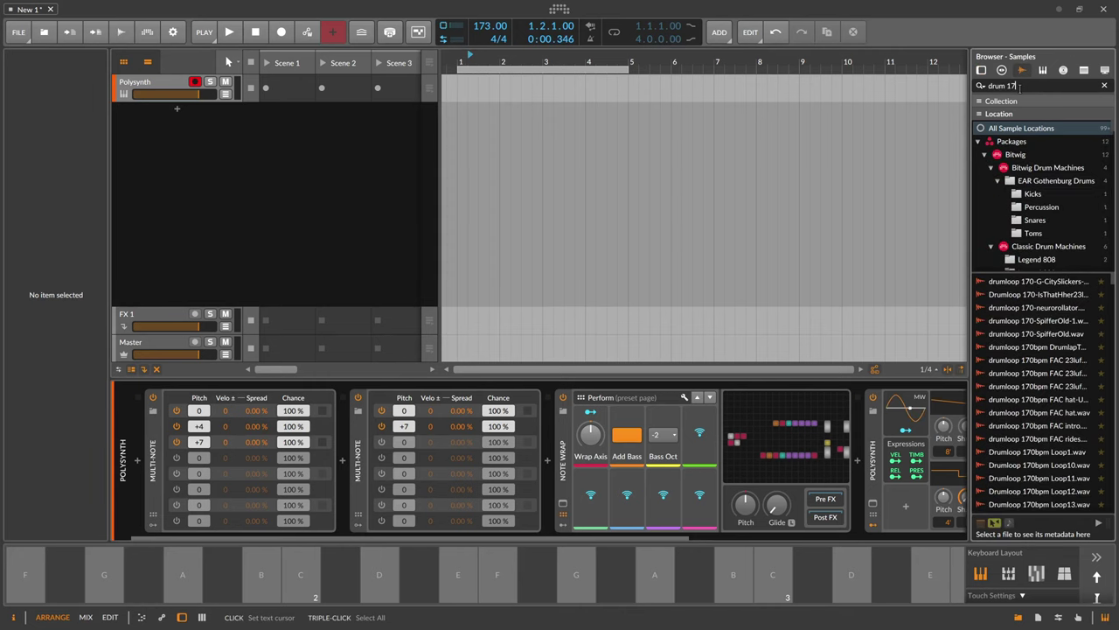
triple_click(1016, 86)
type("liqui")
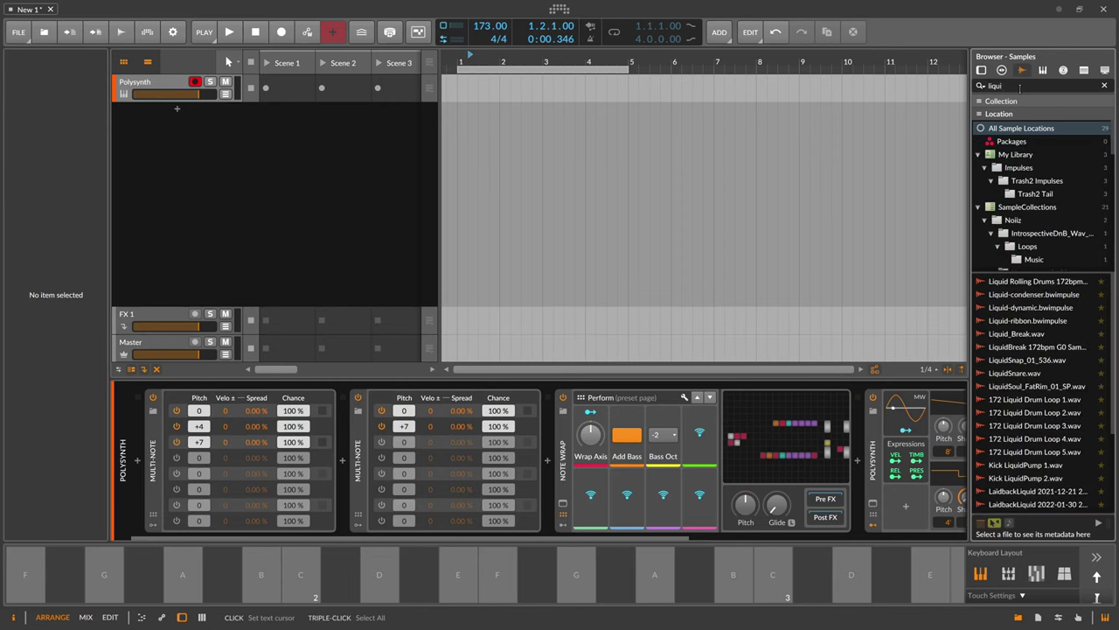
type("d 17")
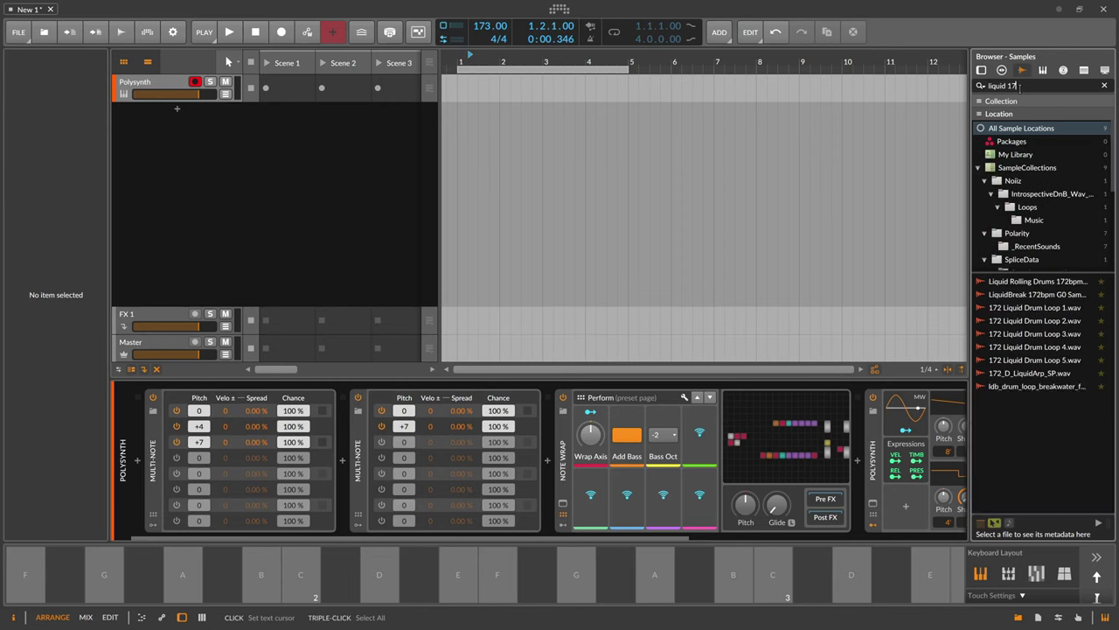
- Audition the first three liquid drum samples and place 172 Liquid Drum Loop 1 on a new track at bar 1
left_click(1046, 281)
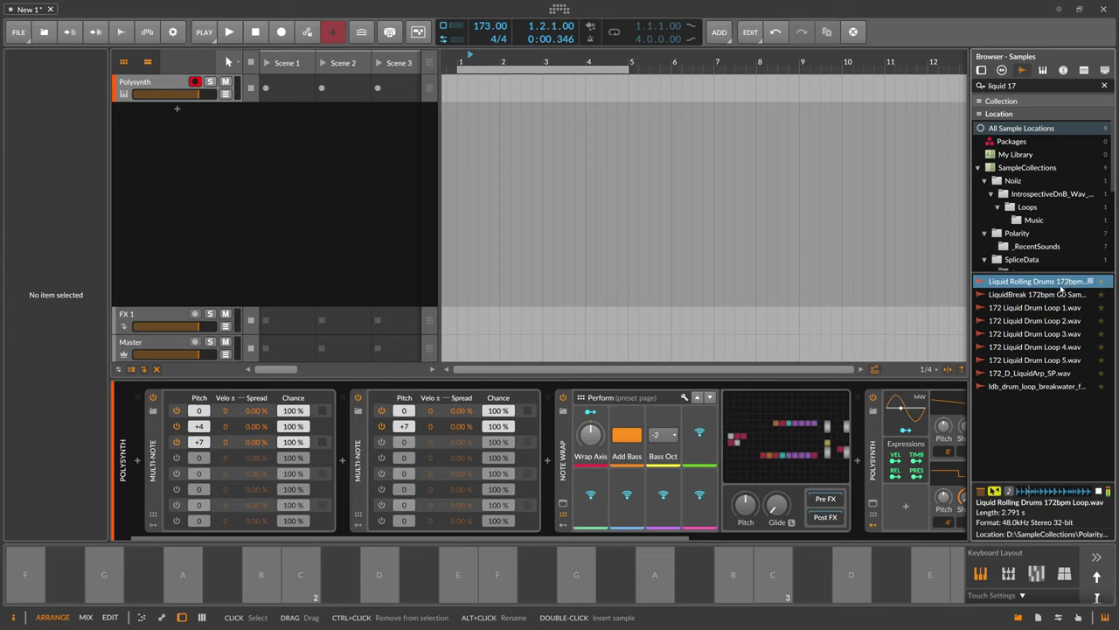
left_click(1055, 297)
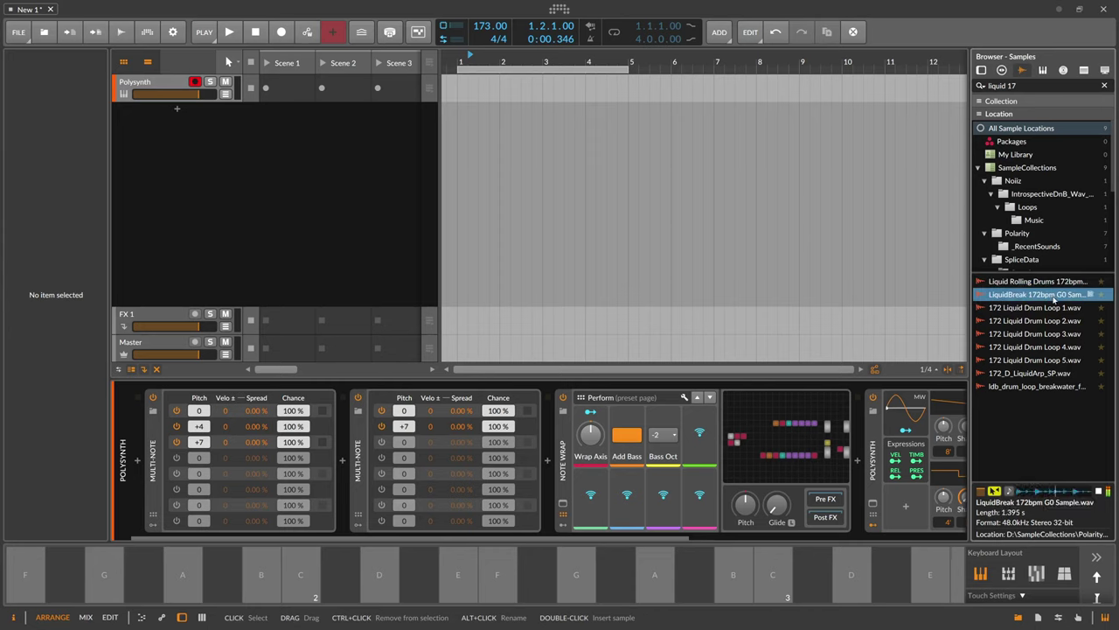
left_click(1051, 308)
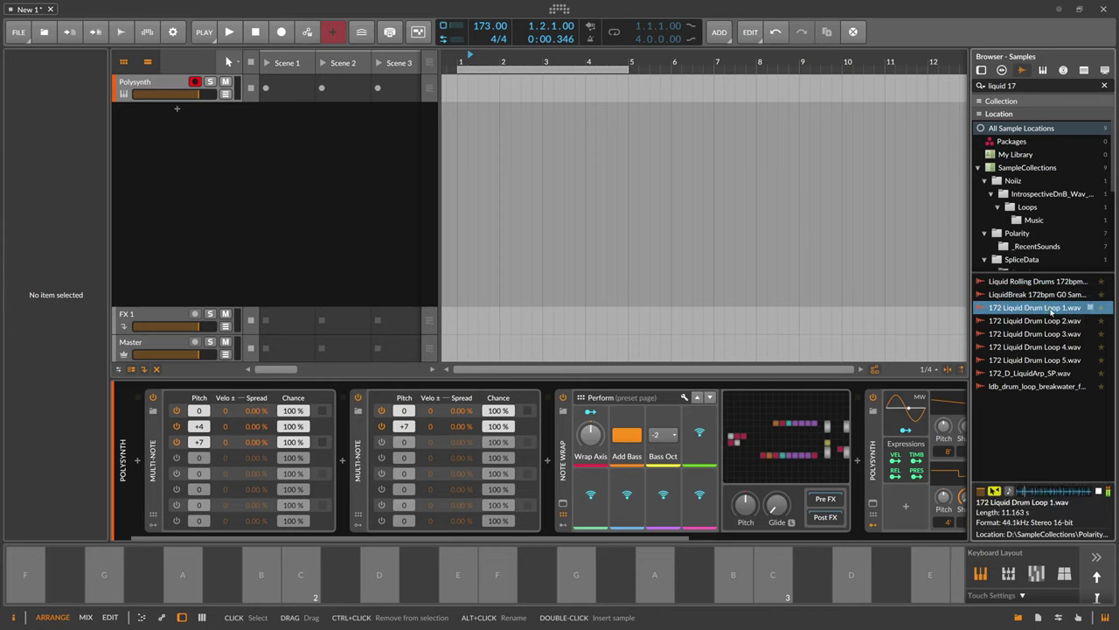
left_click_drag(1052, 308, 462, 135)
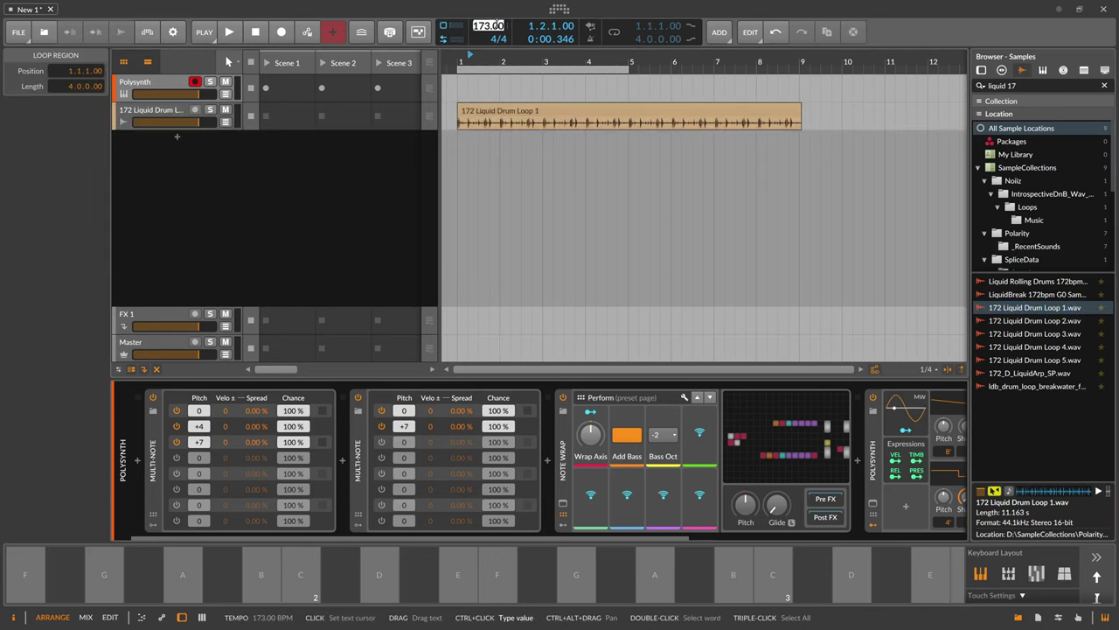
- Set the tempo to 172 BPM, extend the loop region to eight bars and enable looping
type("172")
key("Return")
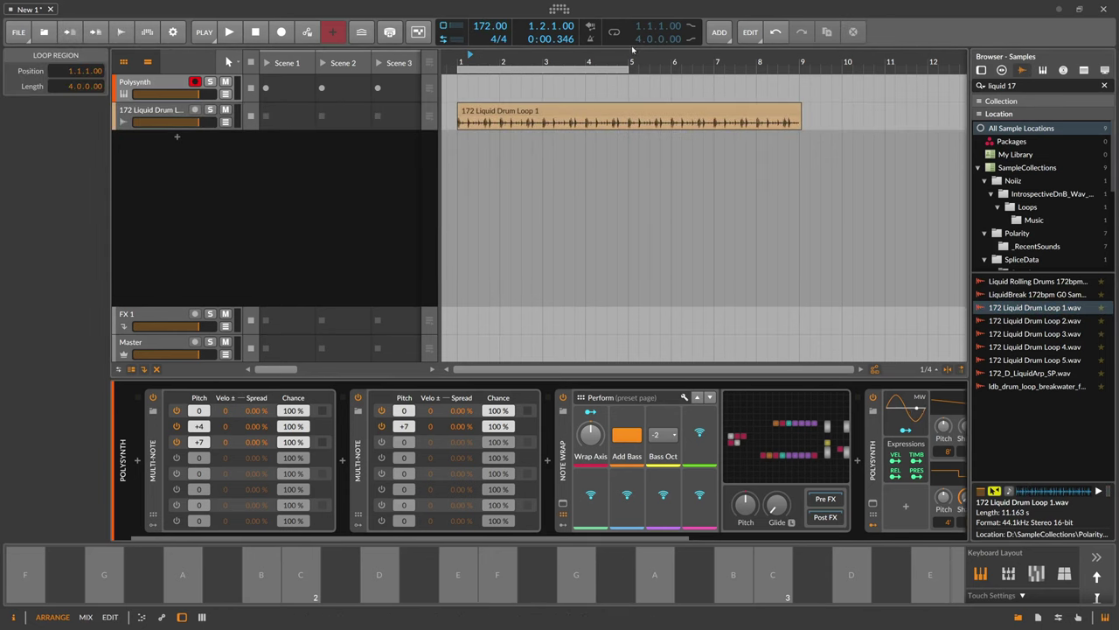
left_click_drag(624, 70, 762, 46)
left_click(614, 34)
left_click(274, 37)
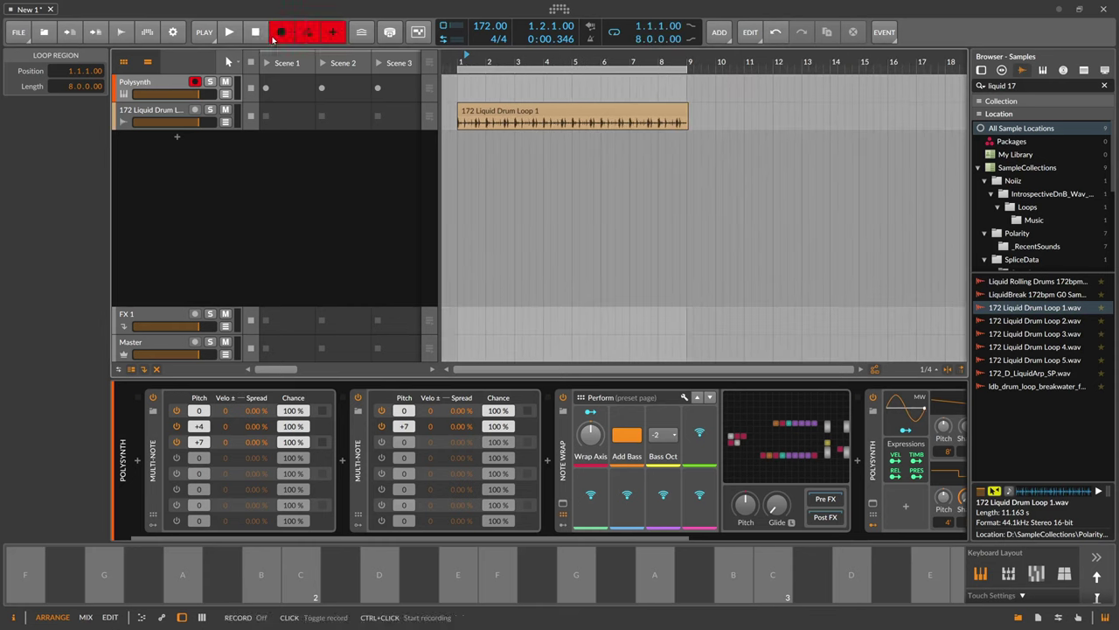
left_click(233, 38)
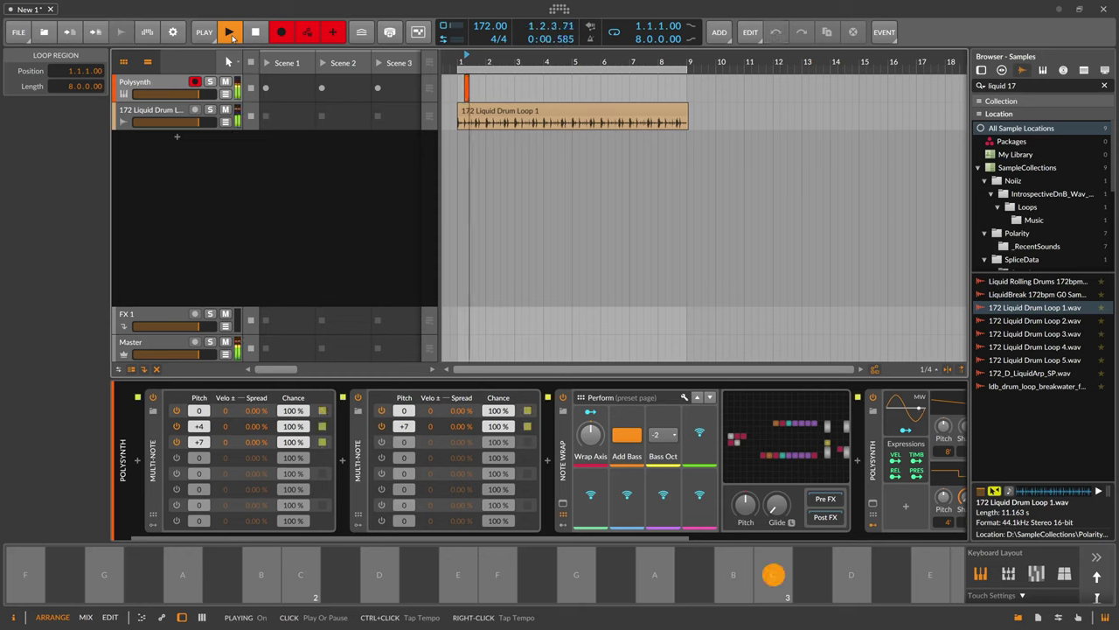
left_click(256, 33)
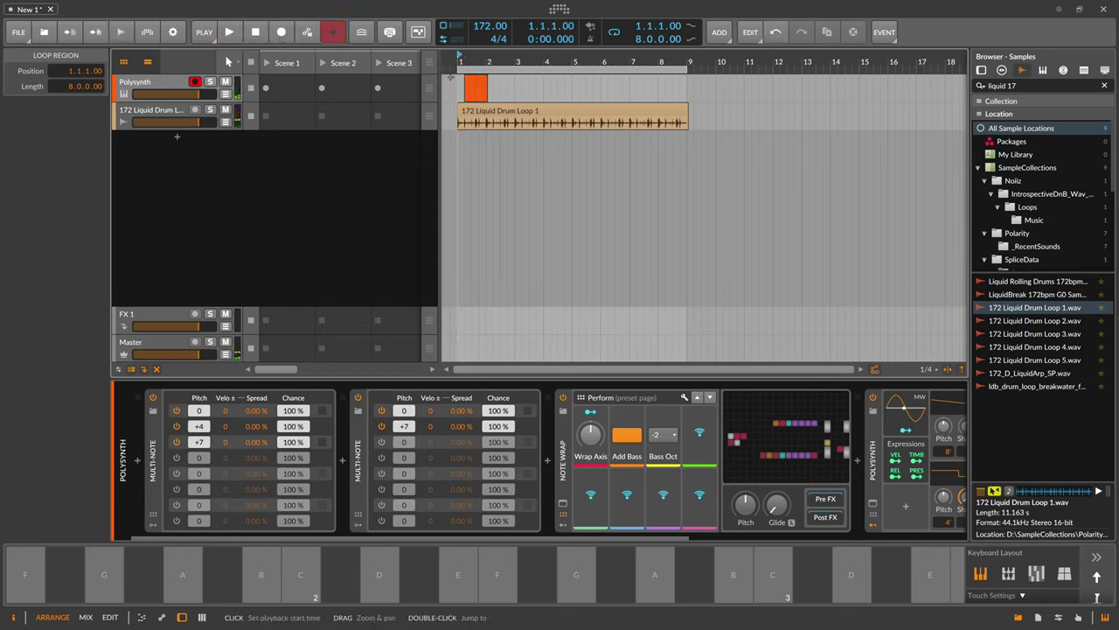
- Record an eight-bar note performance on the Polysynth track over the drum loop and disarm the track
left_click(281, 32)
left_click(231, 35)
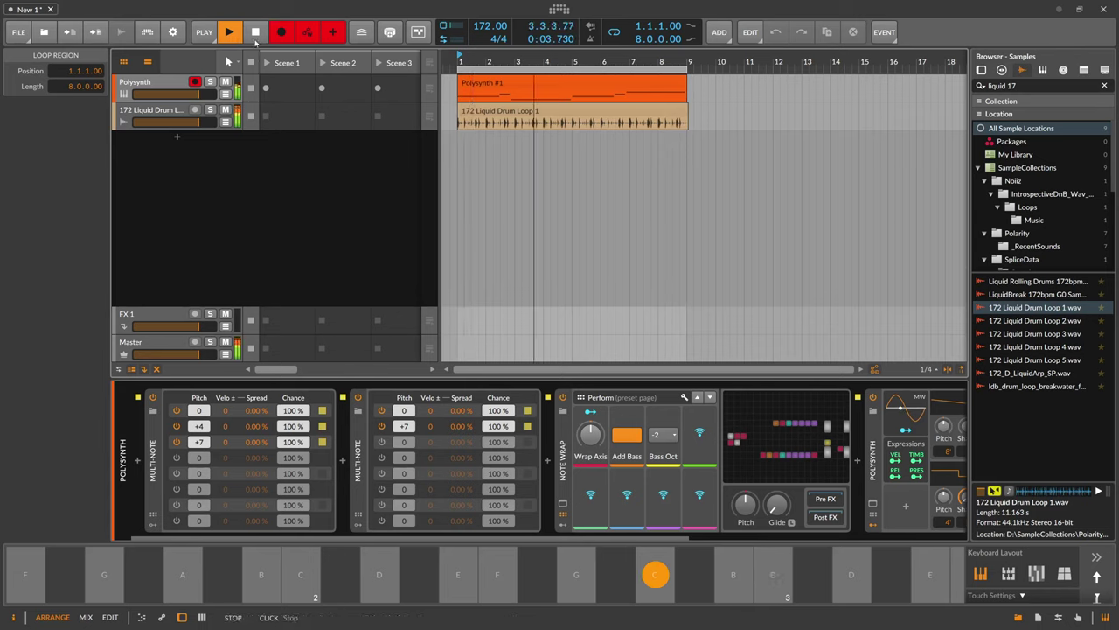
left_click(195, 82)
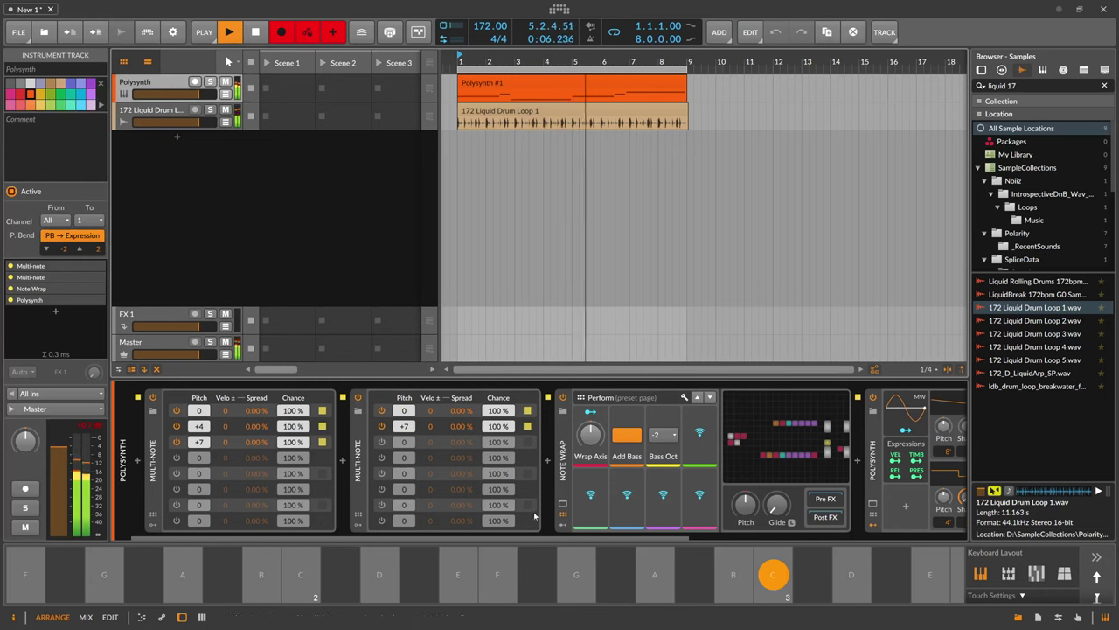
- Adjust the Polysynth's filter cutoff and the attack of its filter and amplitude envelopes while the loop plays
left_click_drag(522, 539, 802, 539)
mouse_move(764, 431)
left_mouse_down()
mouse_move(772, 438)
mouse_move(772, 427)
left_mouse_up()
right_click(763, 432)
left_click(777, 458)
left_click_drag(789, 479, 790, 475)
left_click_drag(790, 515, 789, 512)
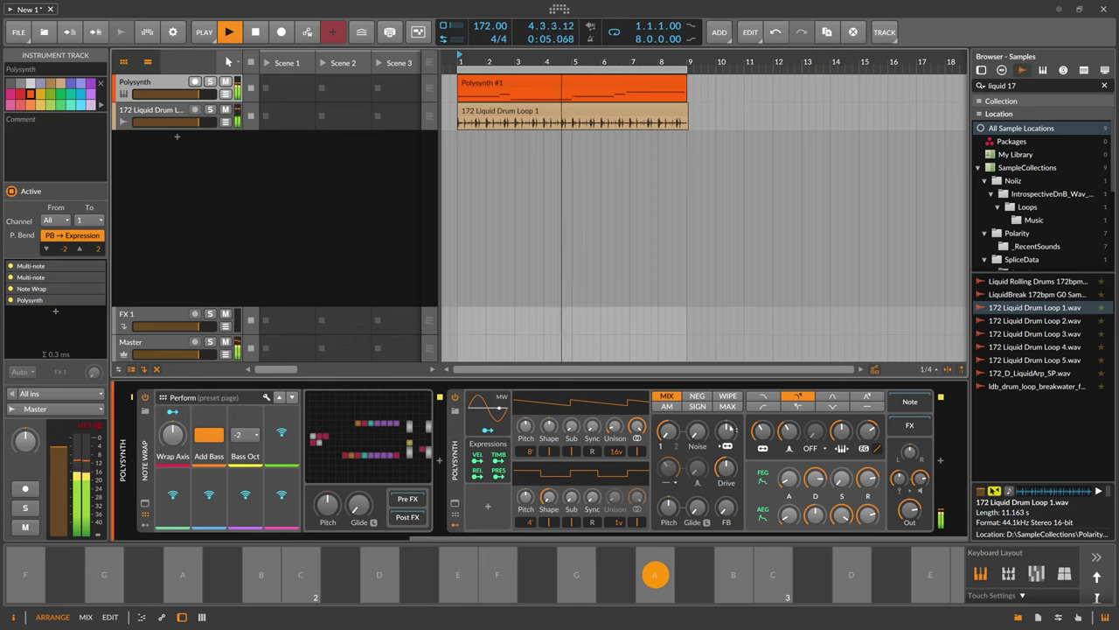
- Nudge the Polysynth's unison and filter cutoff, and map a new Random modulator to its filter frequency by about 11.33
left_click_drag(615, 427, 615, 424)
left_click_drag(762, 431, 763, 427)
left_click(488, 505)
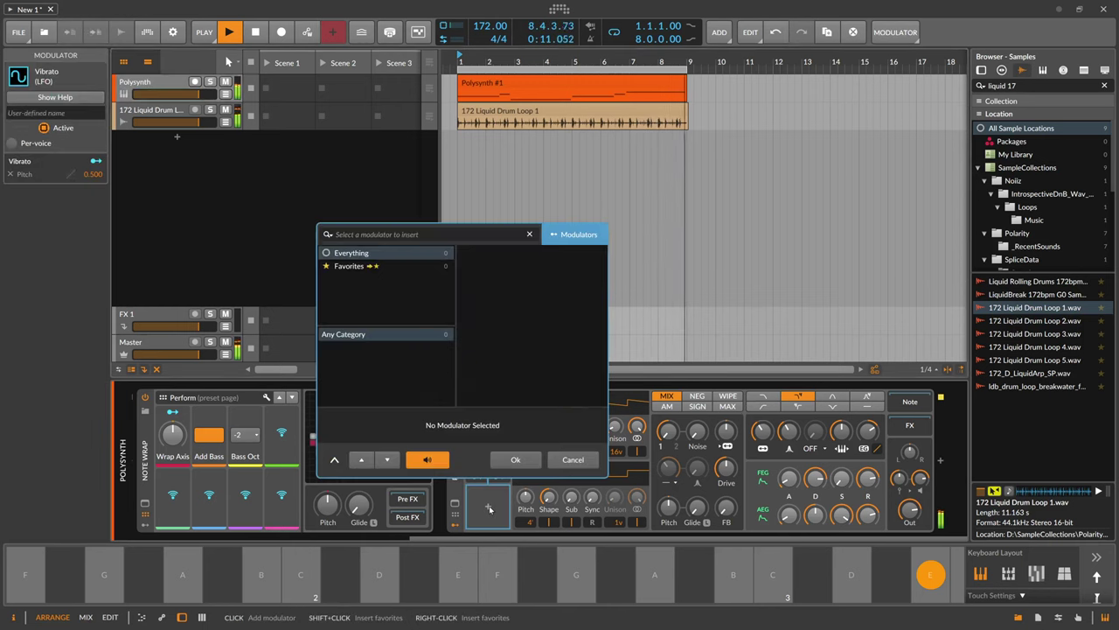
type("ran")
key("Return")
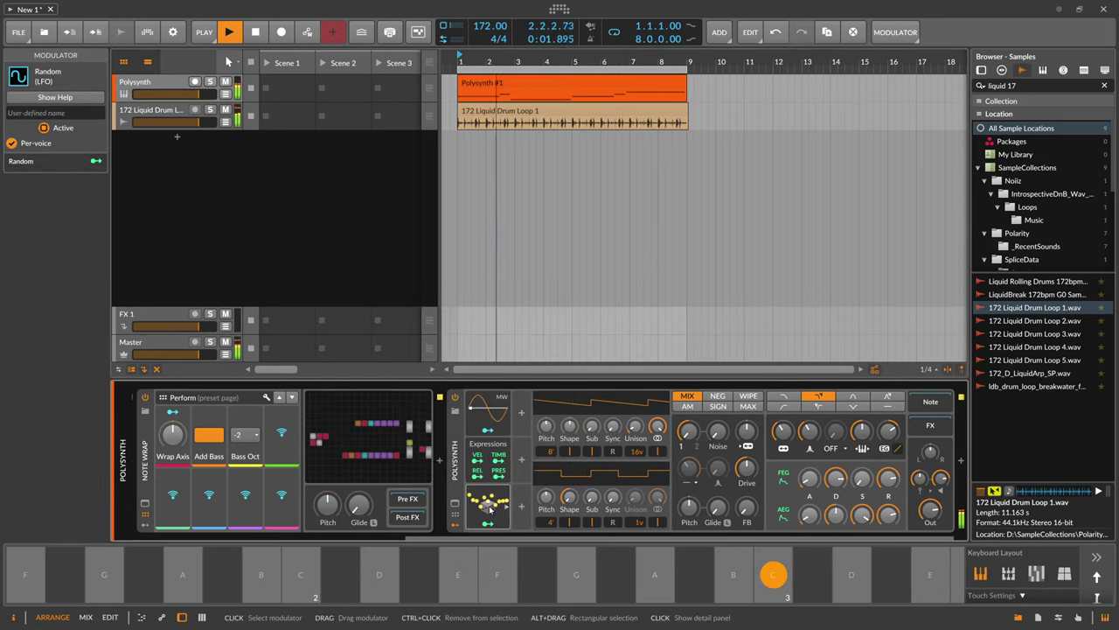
left_click_drag(784, 431, 784, 412)
- Turn off per-voice operation for the Random modulator and set its timebase to bars
left_click(506, 507)
left_click(588, 520)
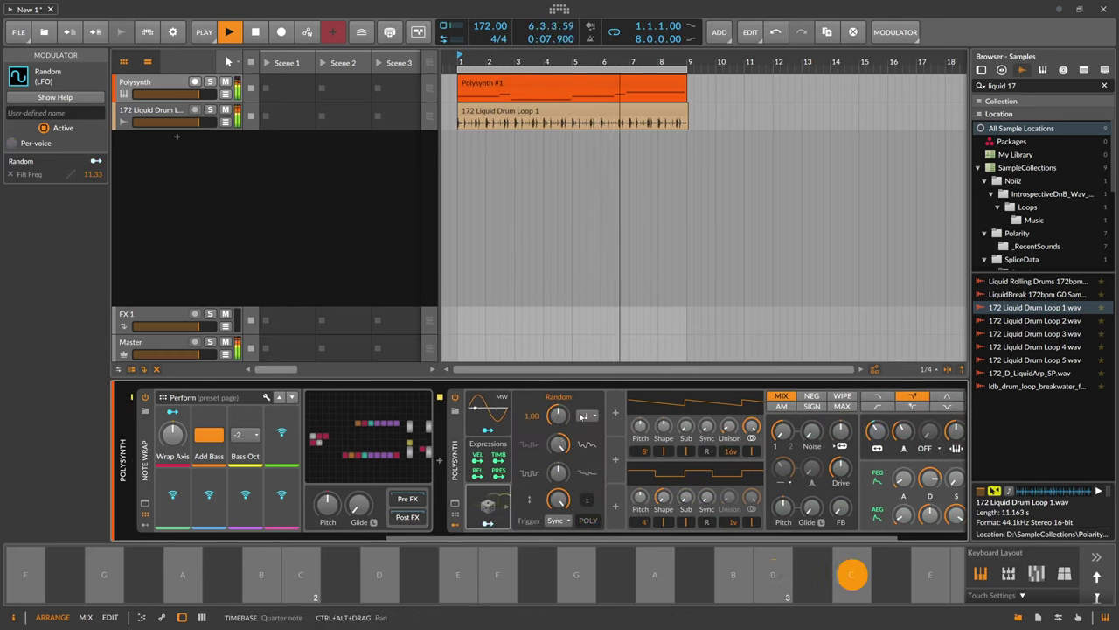
left_click(590, 415)
left_click(612, 184)
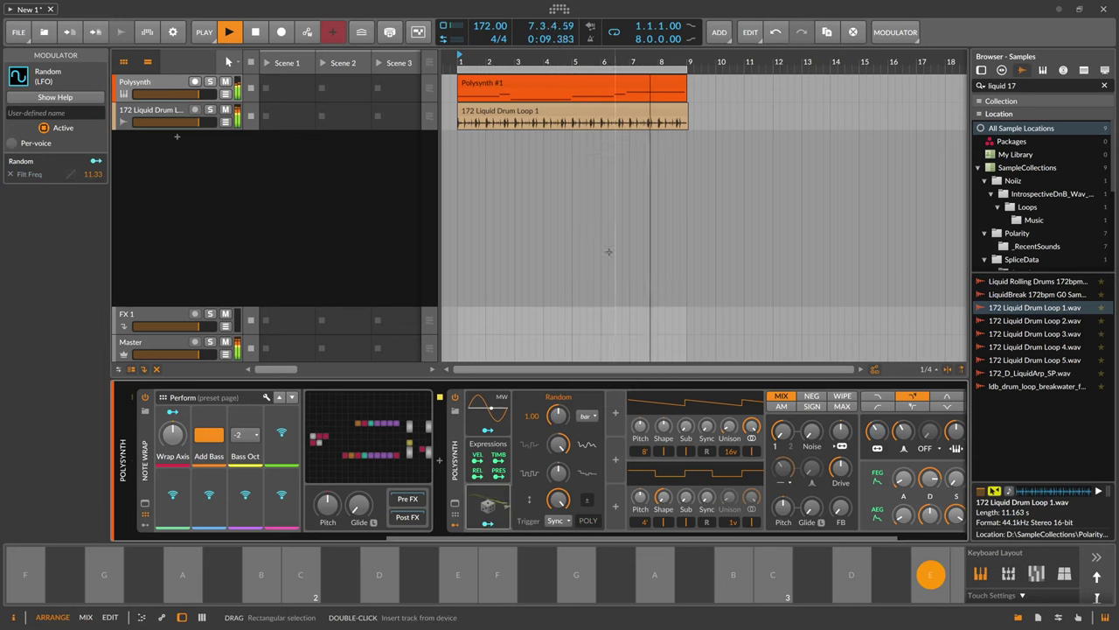
- Set the Random modulator's depth on the filter frequency to about 7.67 semitones
left_click(488, 523)
left_click_drag(520, 538, 595, 538)
left_click_drag(766, 433, 767, 422)
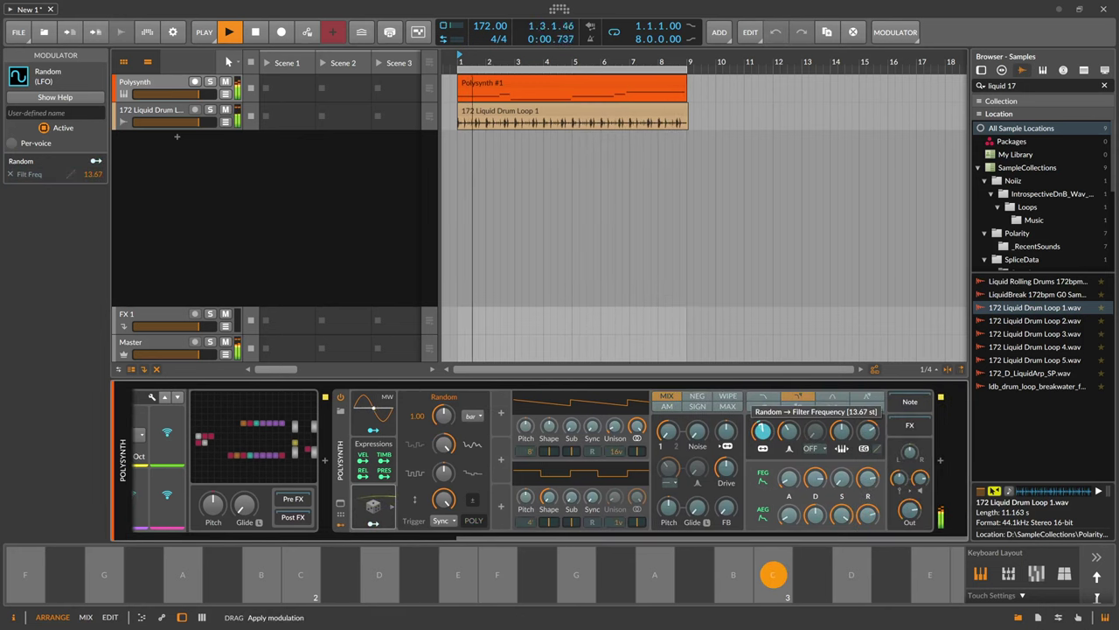
left_click(374, 523)
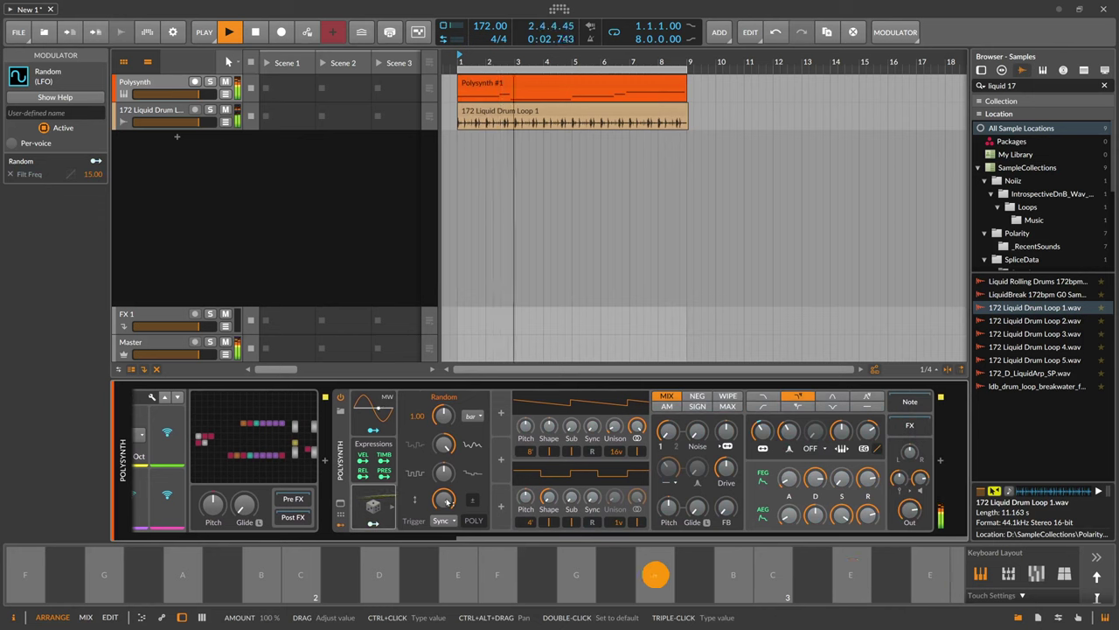
left_click_drag(763, 432, 762, 446)
left_click(375, 522)
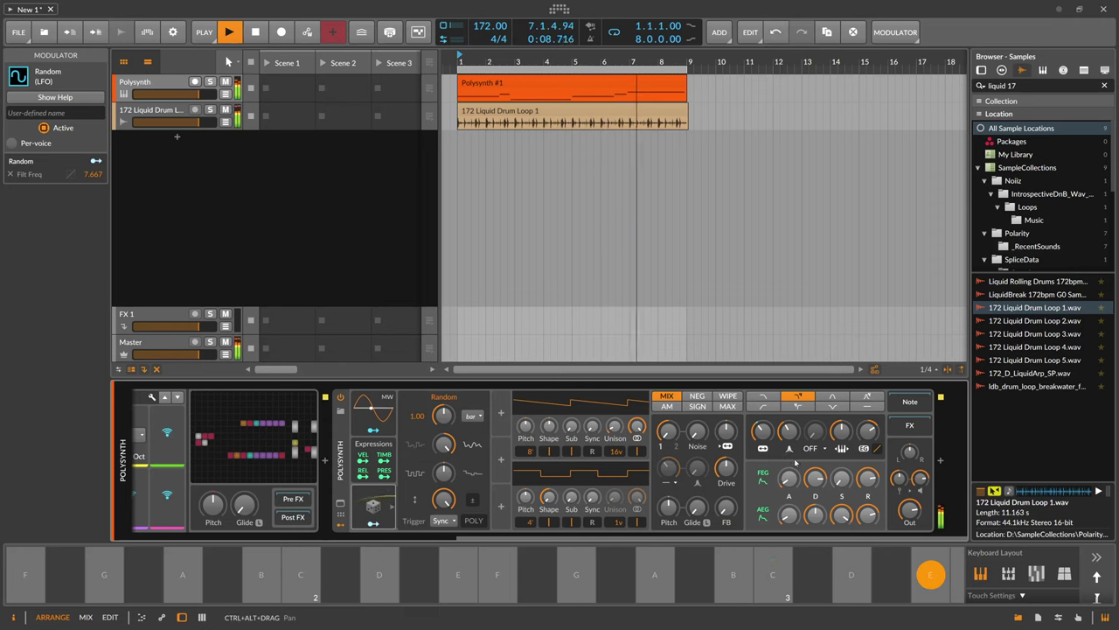
- Review the chord track's device chain and examine the recorded notes of the Polysynth #1 clip in the note editor
left_click(324, 251)
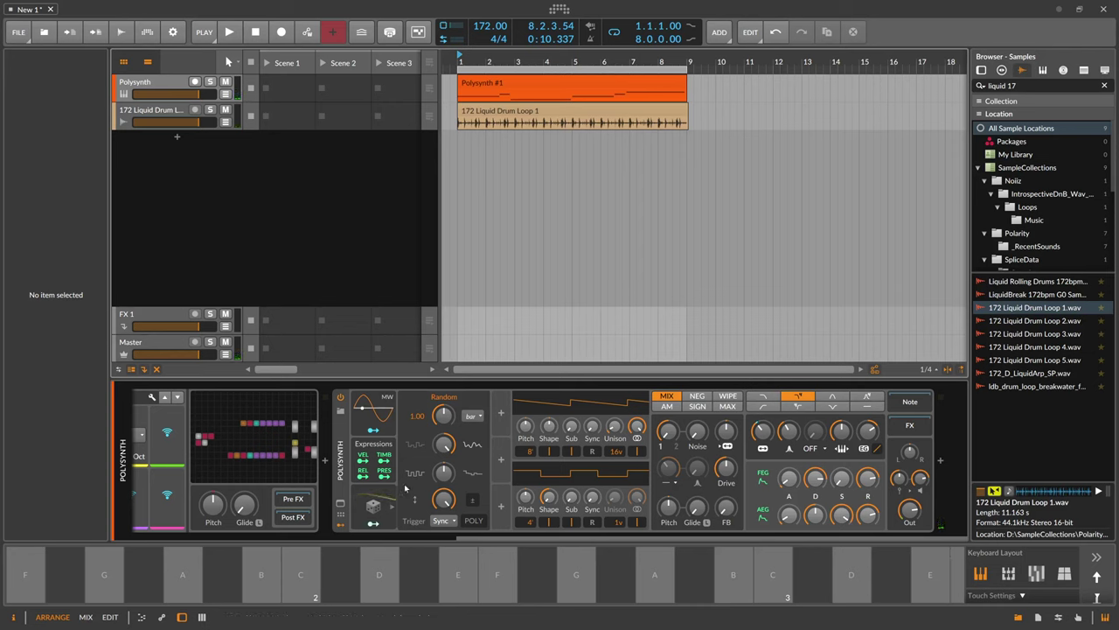
left_click_drag(483, 537, 132, 529)
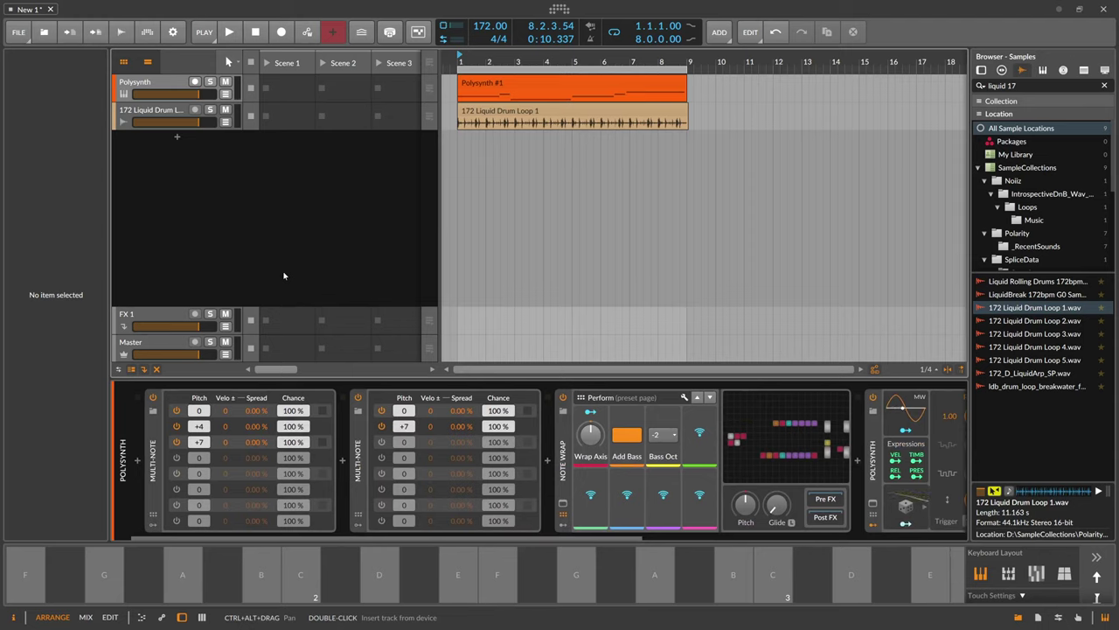
left_click(496, 85)
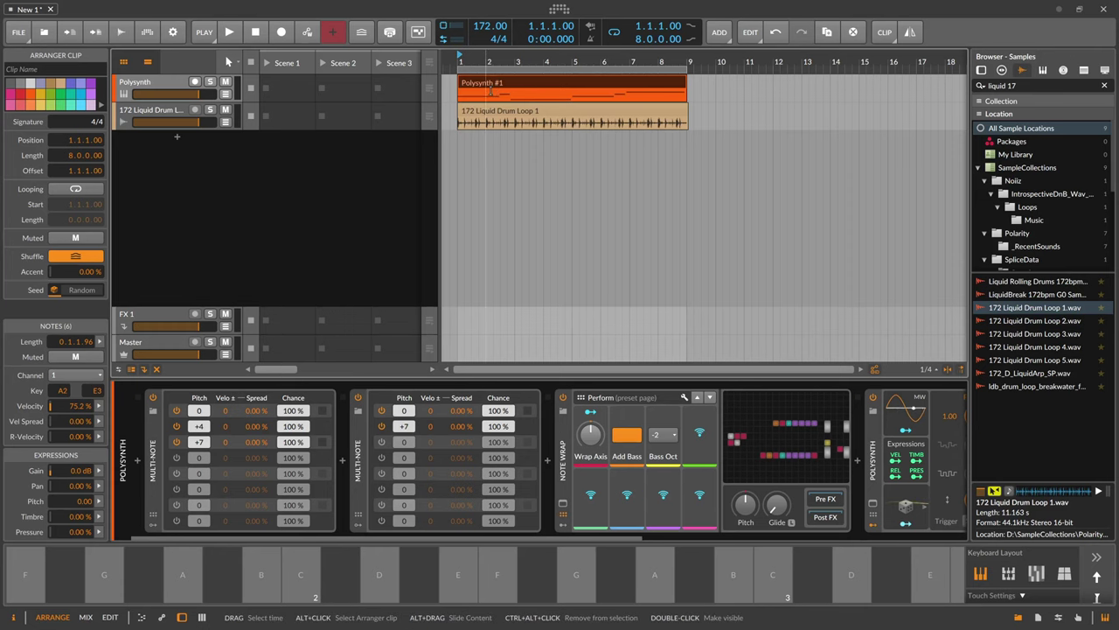
double_click(494, 91)
left_click_drag(466, 277, 442, 405)
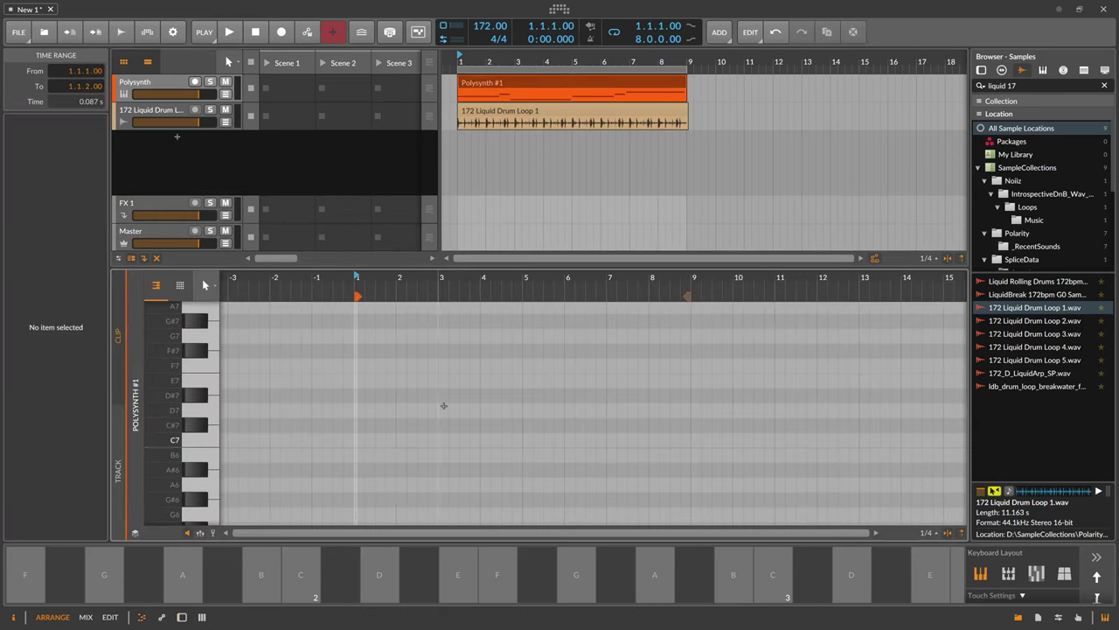
scroll(505, 392, "down", 10)
scroll(504, 392, "down", 2)
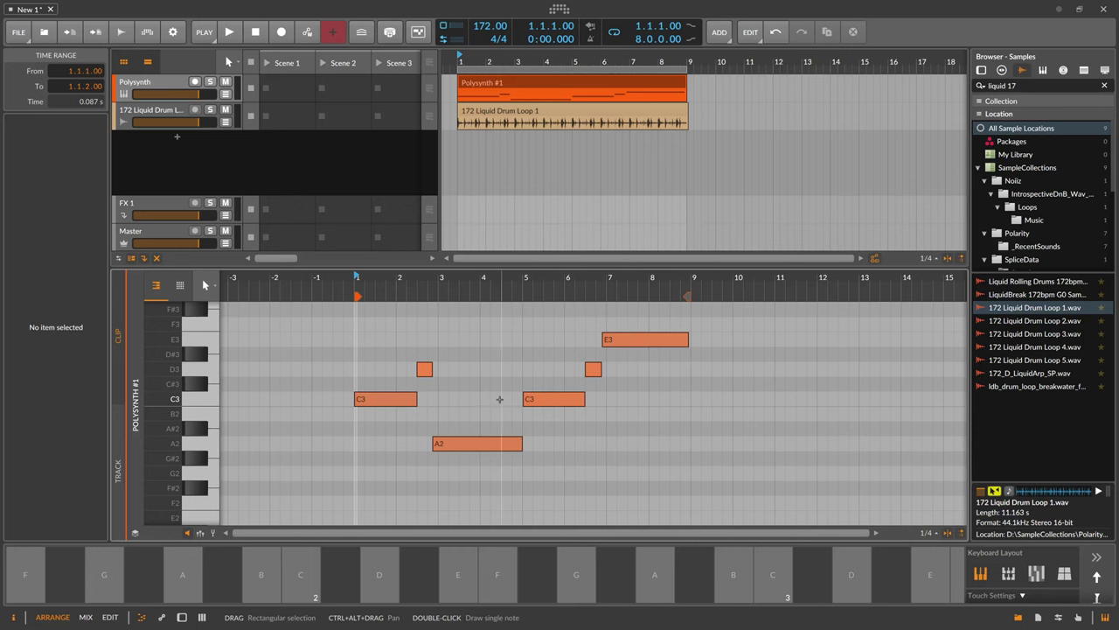
- Add an instrument track below the drum loop track with a Note Grid device
left_click(163, 89)
left_click(170, 105)
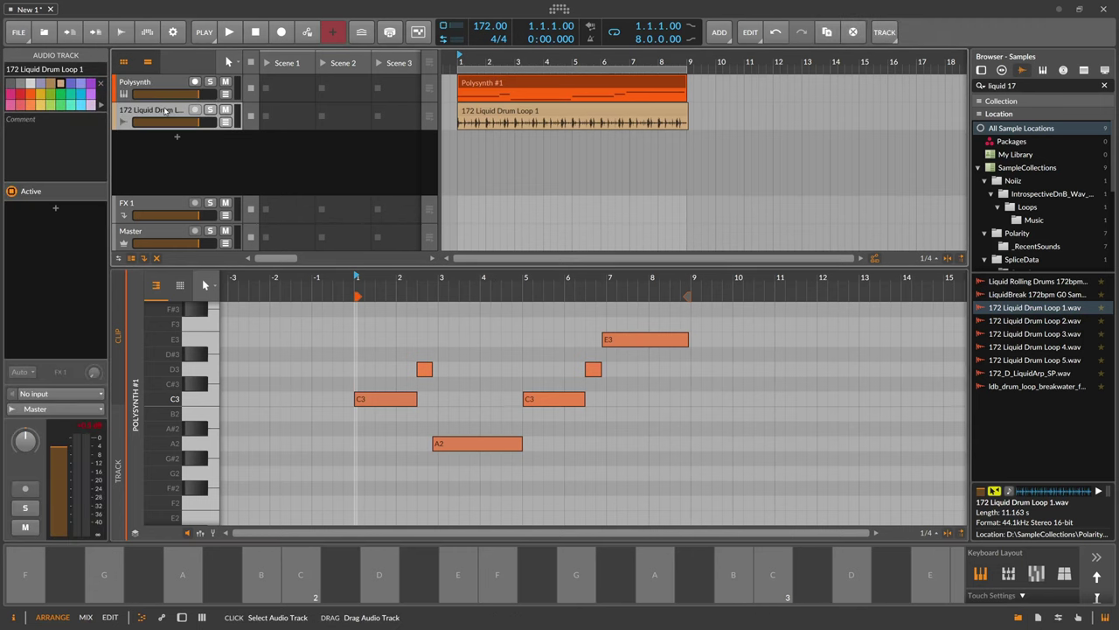
double_click(176, 139)
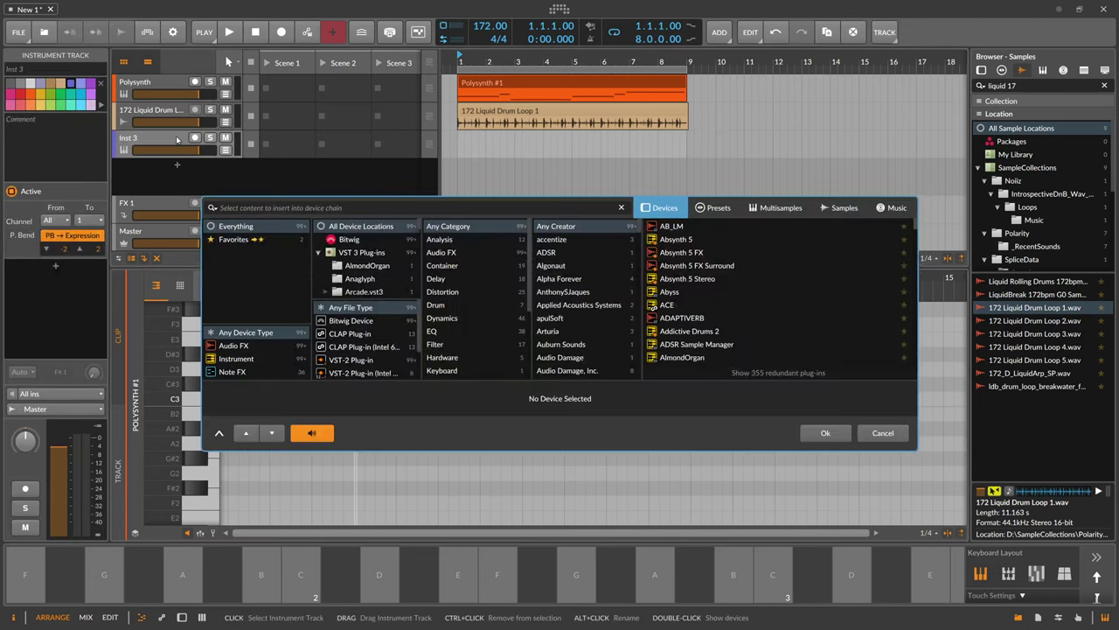
type("note")
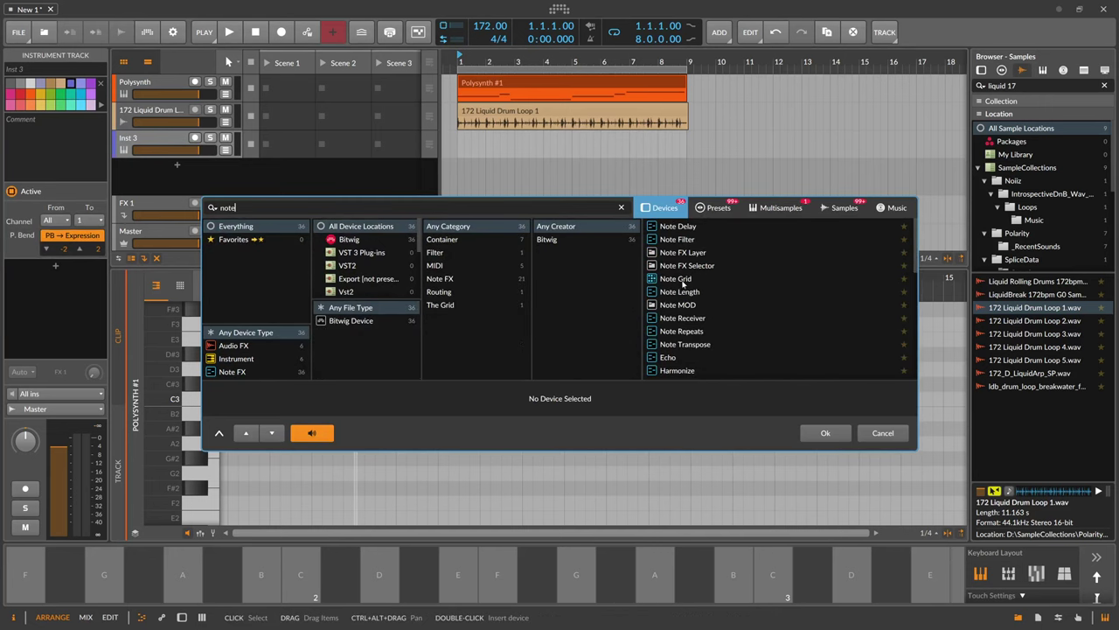
double_click(683, 280)
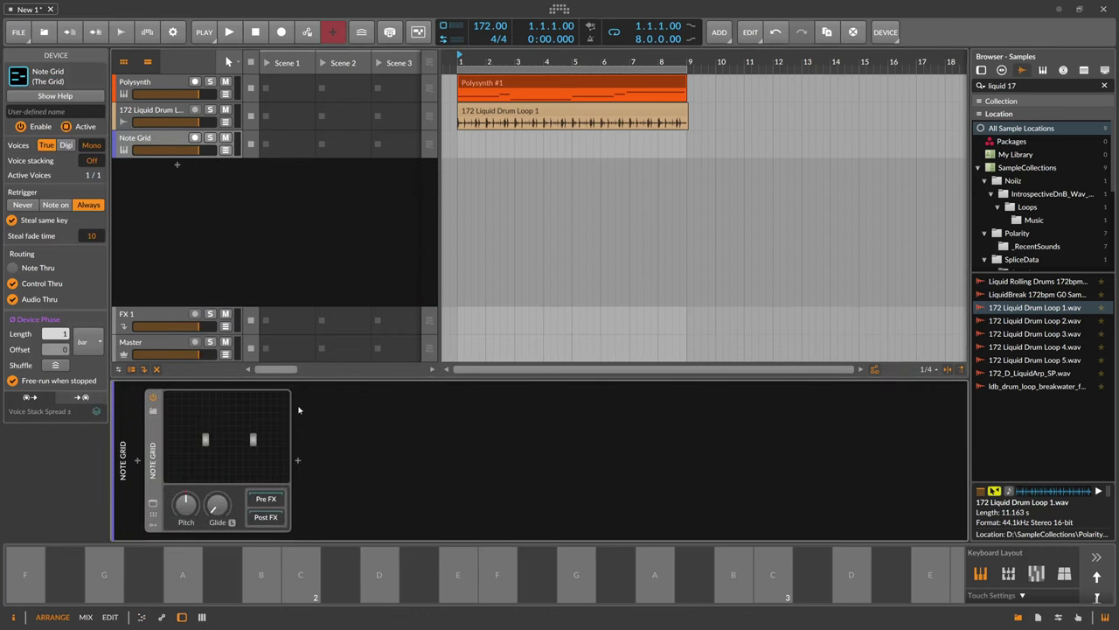
- Open the Note Grid patch and insert a Pitch Quantize module between the pitch input and pitch output
left_click(229, 438)
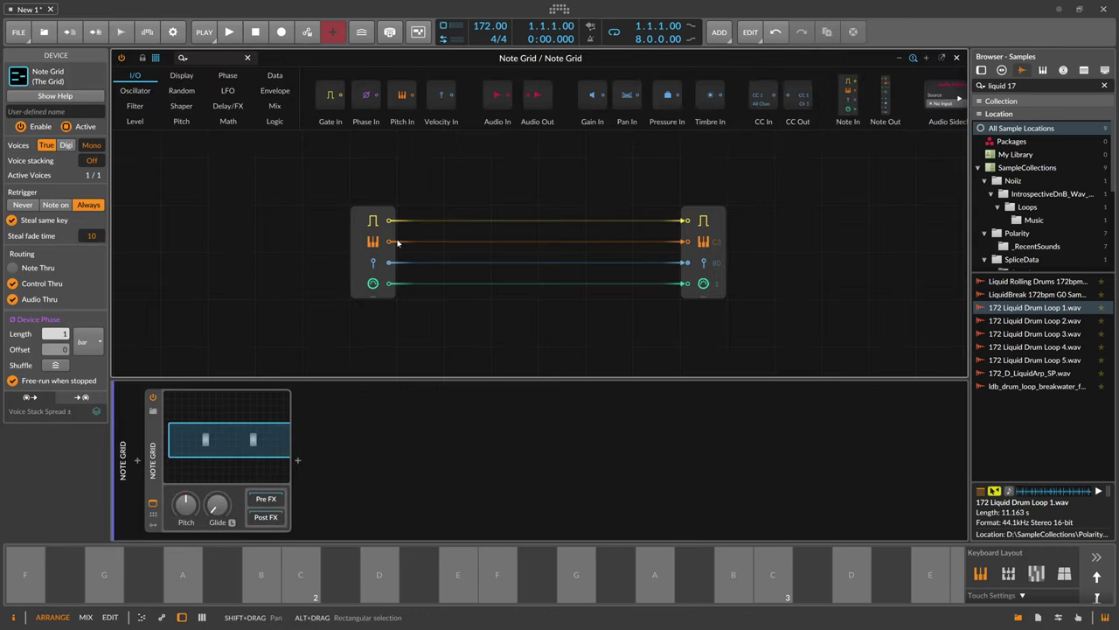
left_click(383, 244)
left_click(199, 56)
type("q")
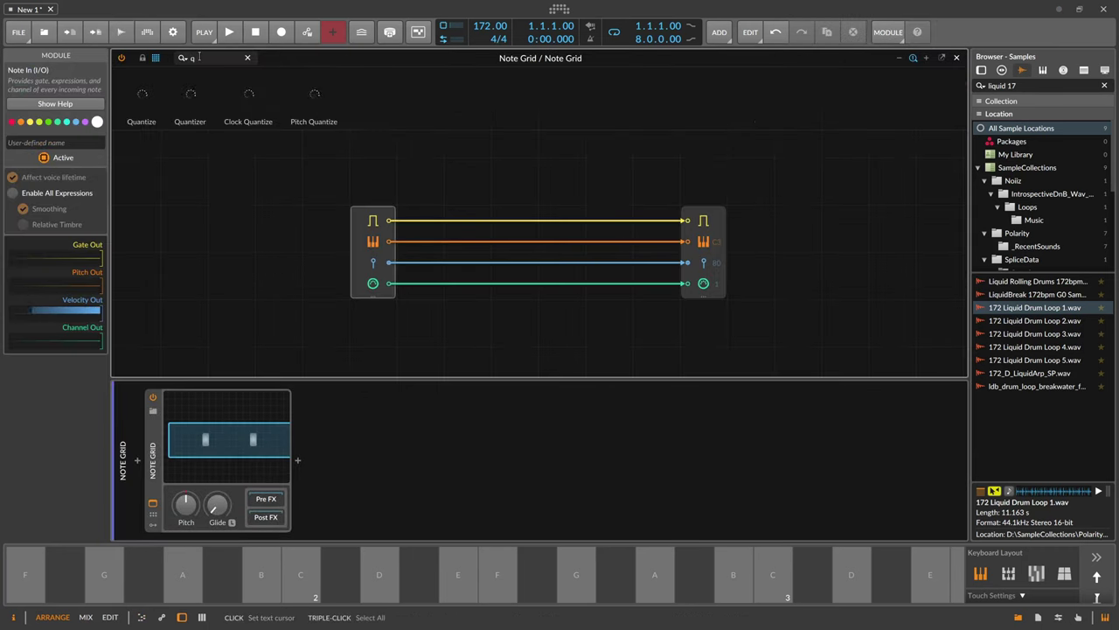
type("uan")
left_click_drag(334, 97, 374, 195)
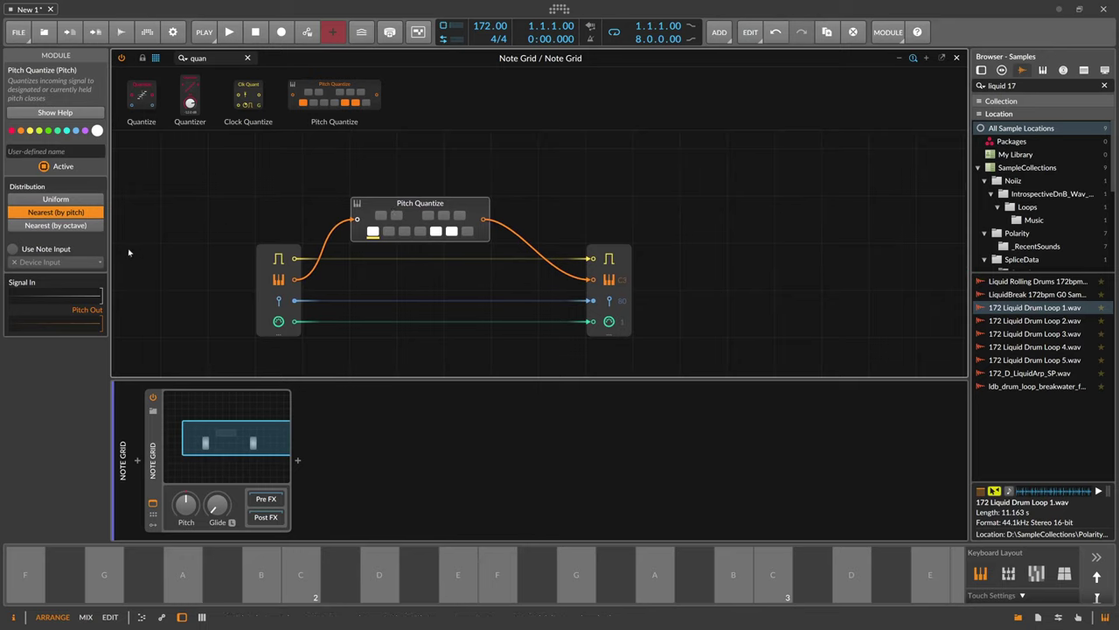
- Make Pitch Quantize use note input, sourced from the Note Wrap device on the chord Polysynth track
left_click(33, 250)
left_click(35, 262)
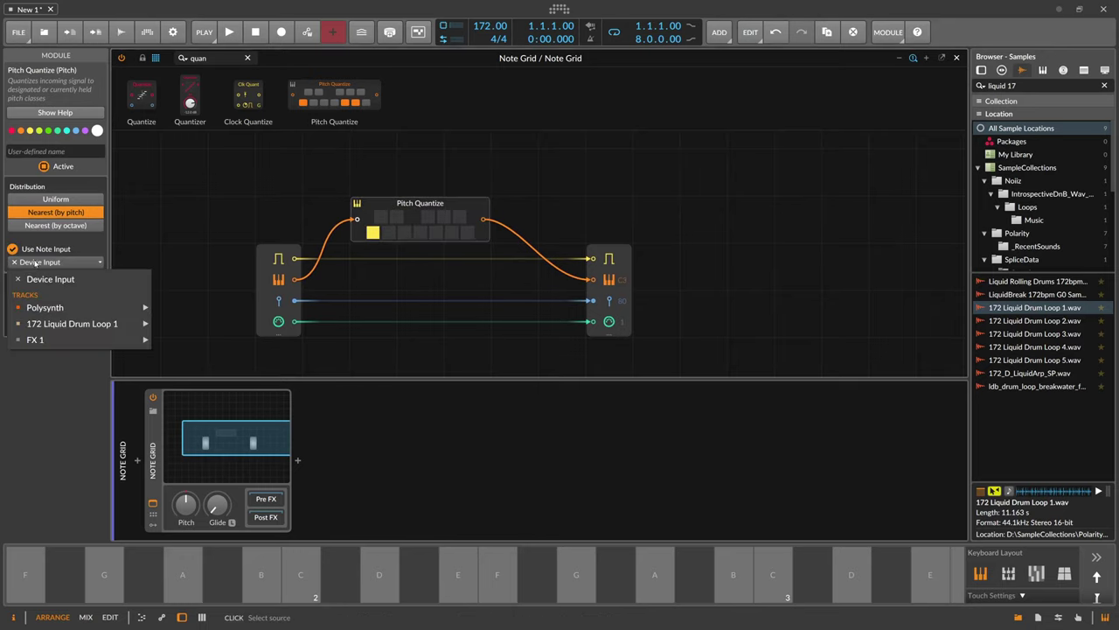
mouse_move(55, 308)
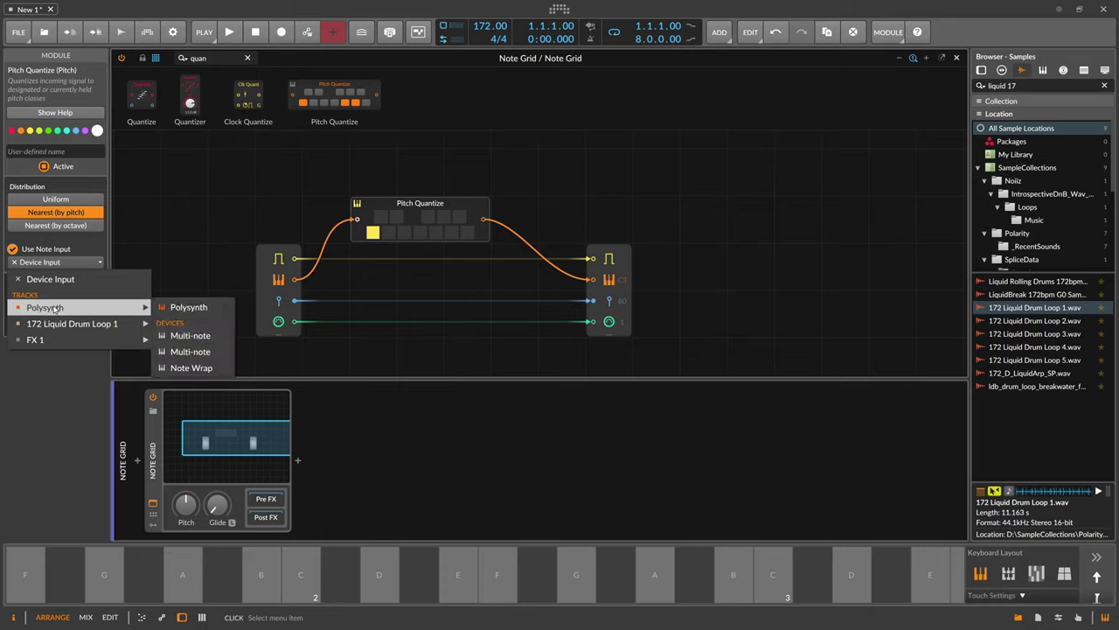
left_click(188, 368)
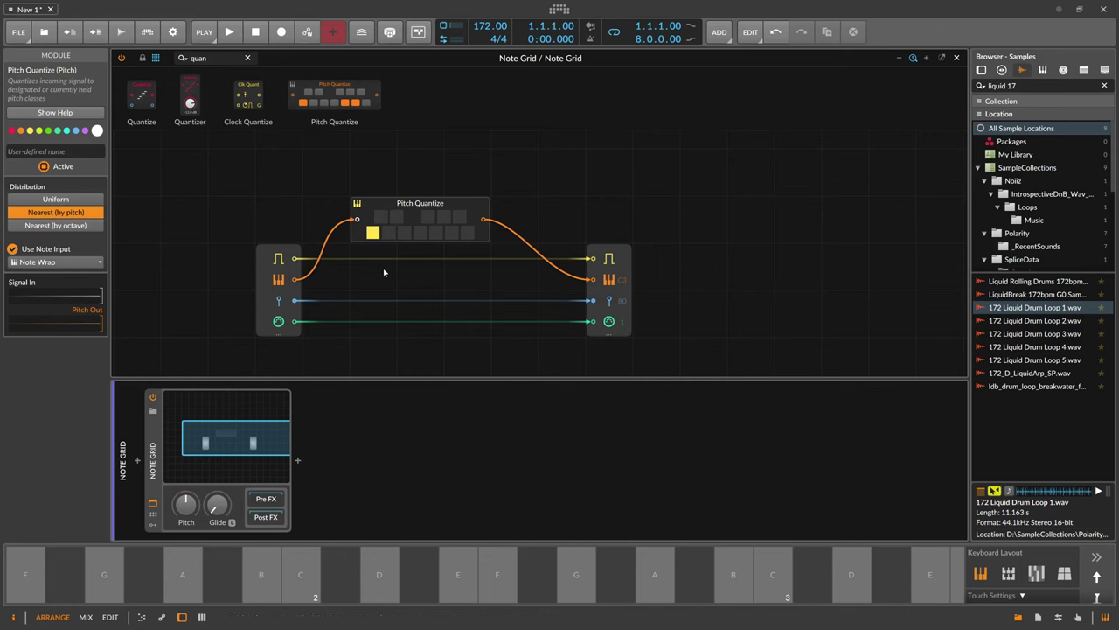
- Add a Polysynth followed by a Delay+ after the Note Grid in the device chain
left_click(297, 460)
type("poly")
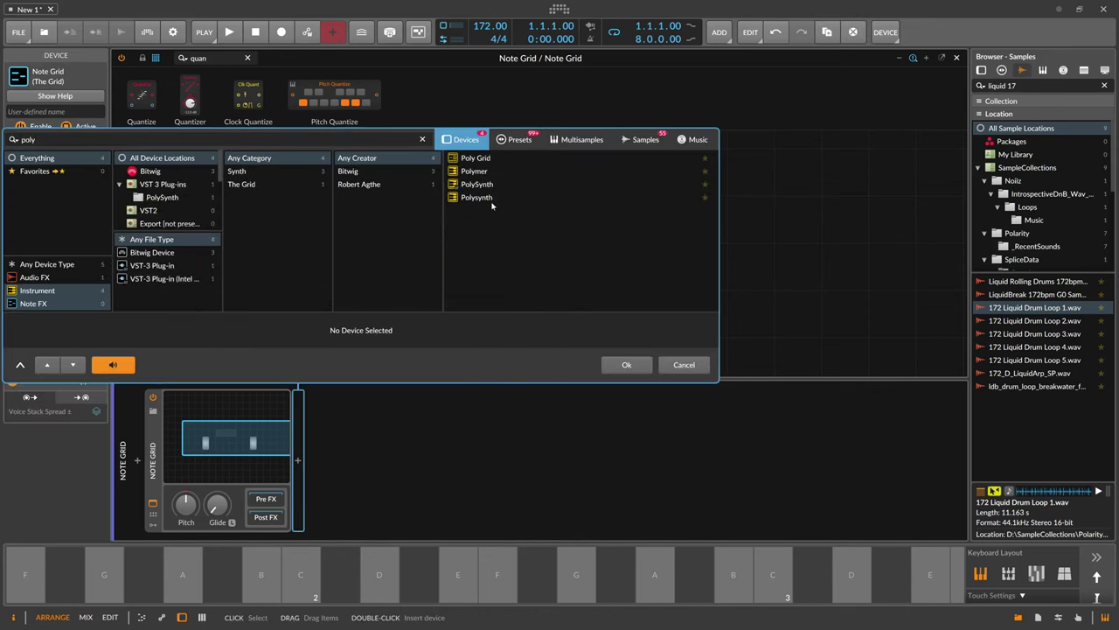
double_click(482, 197)
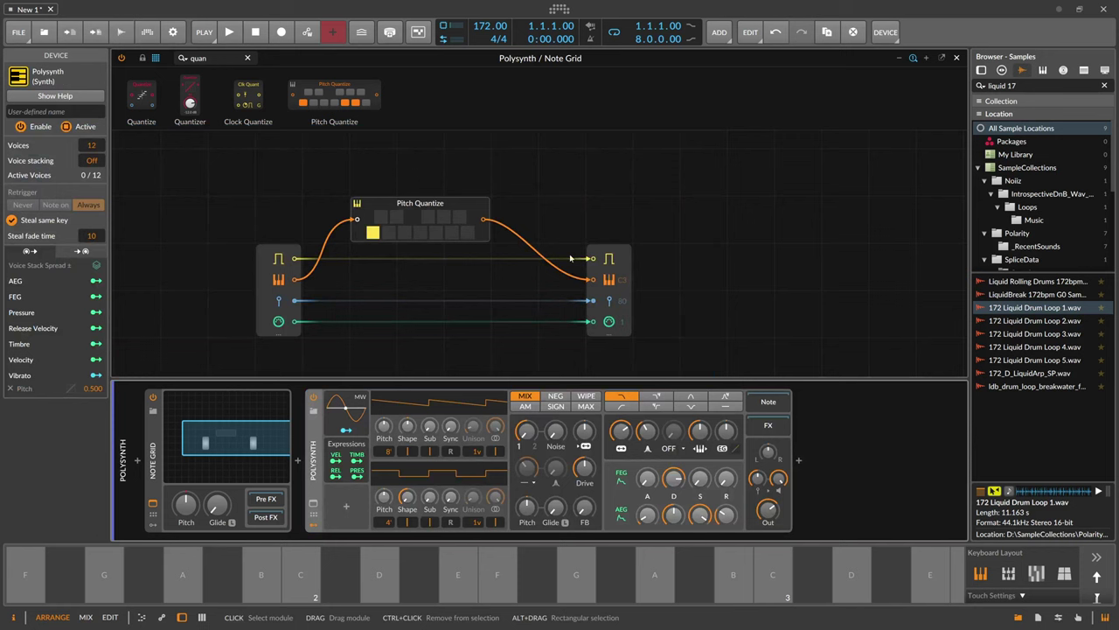
left_click(798, 460)
type("delay")
key("Down")
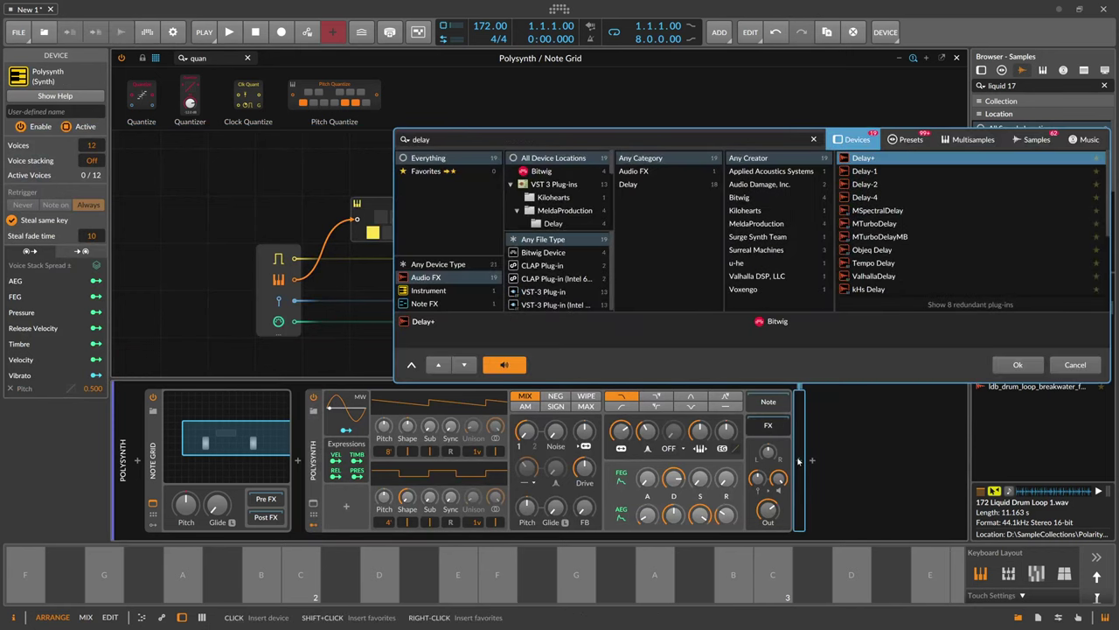
key("Return")
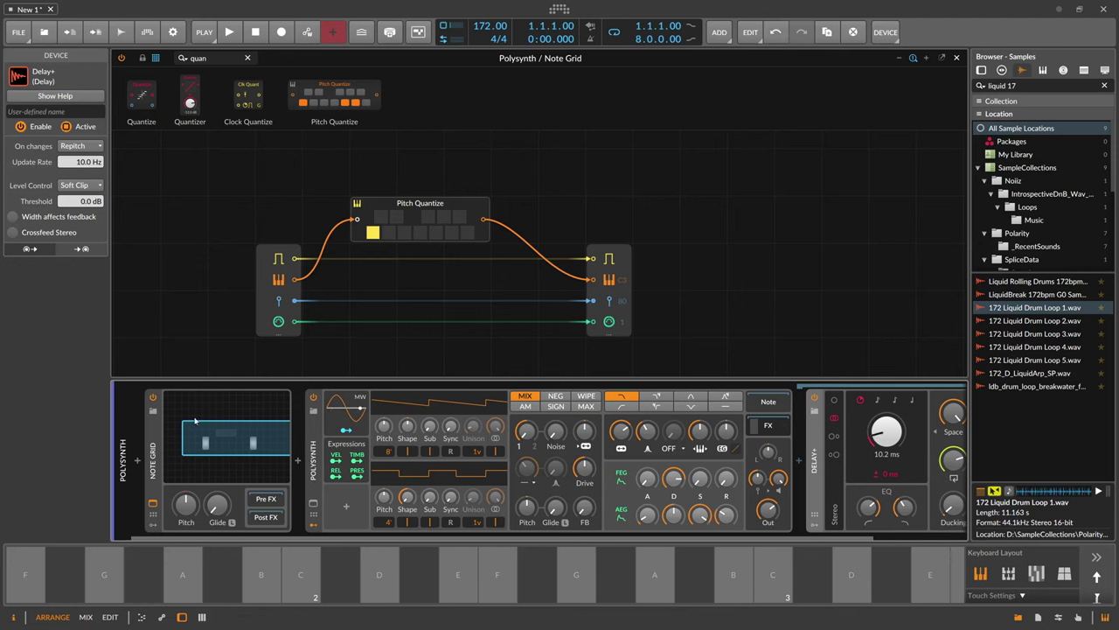
- Close the grid editor and arm the new Polysynth track for recording
left_click(124, 455)
left_click(957, 58)
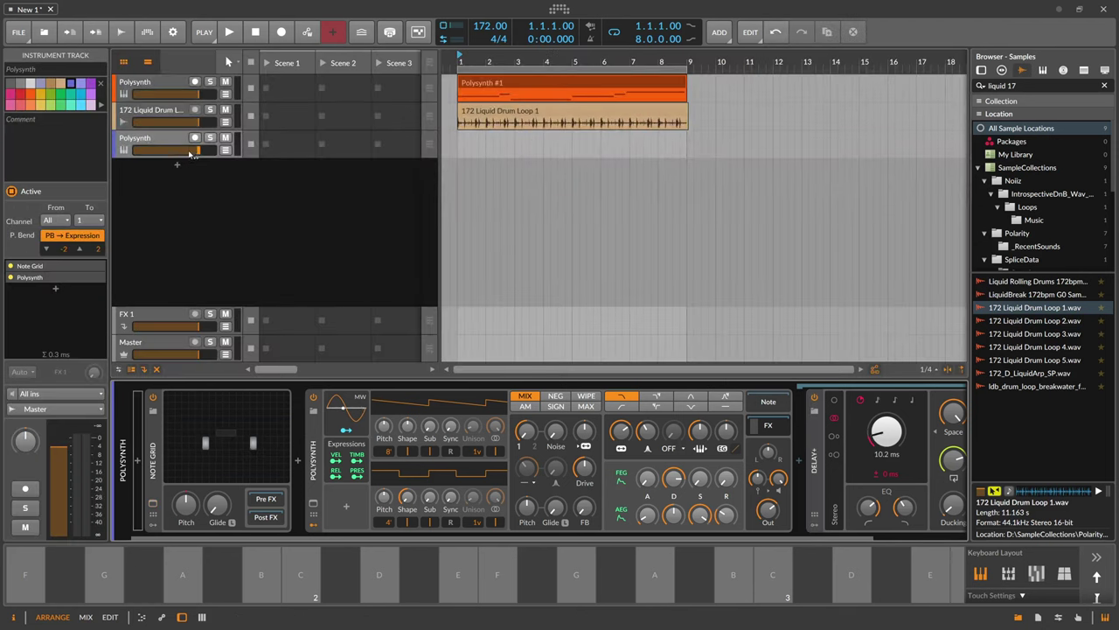
left_click(190, 140)
left_click(194, 138)
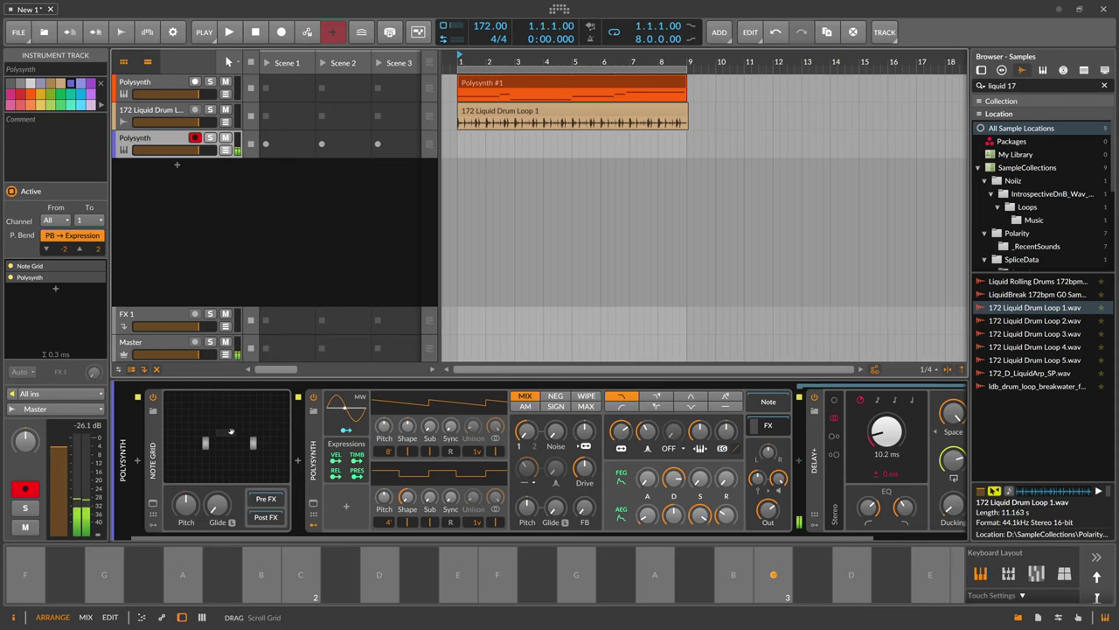
- Reopen the Note Grid patch and test Pitch Quantize by playing notes over the looped chords and drums
left_click(230, 432)
left_click(231, 34)
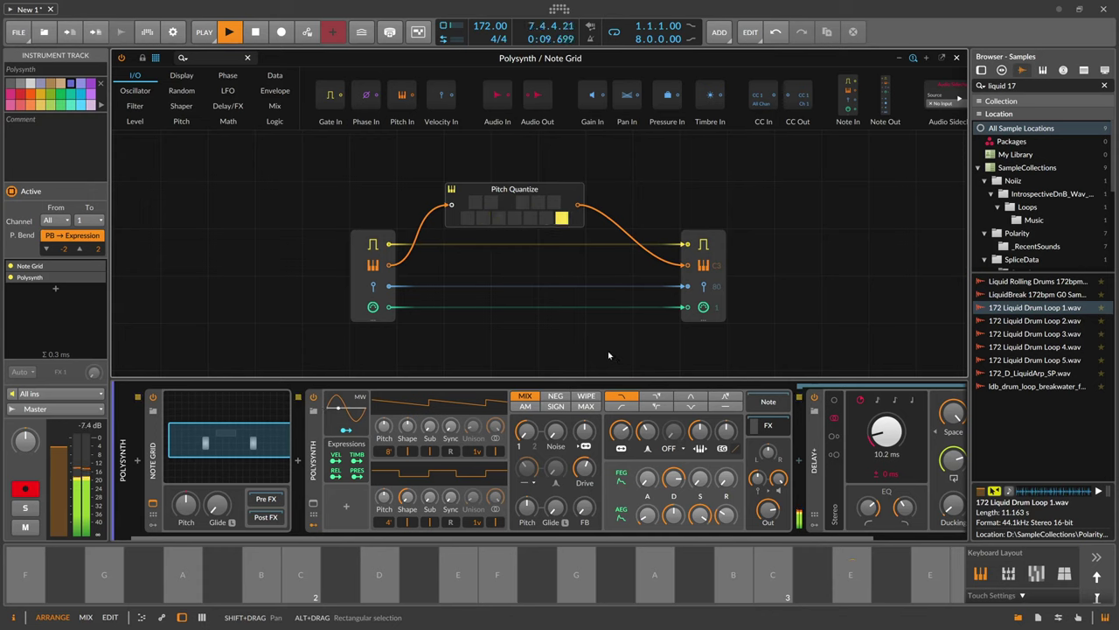
key("space")
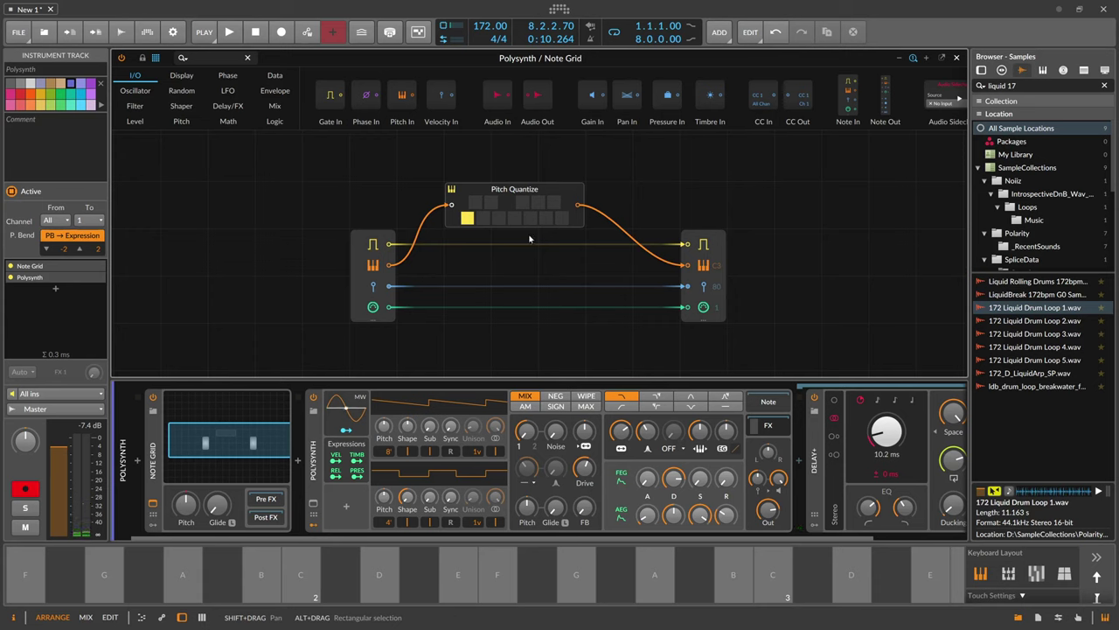
left_click(528, 192)
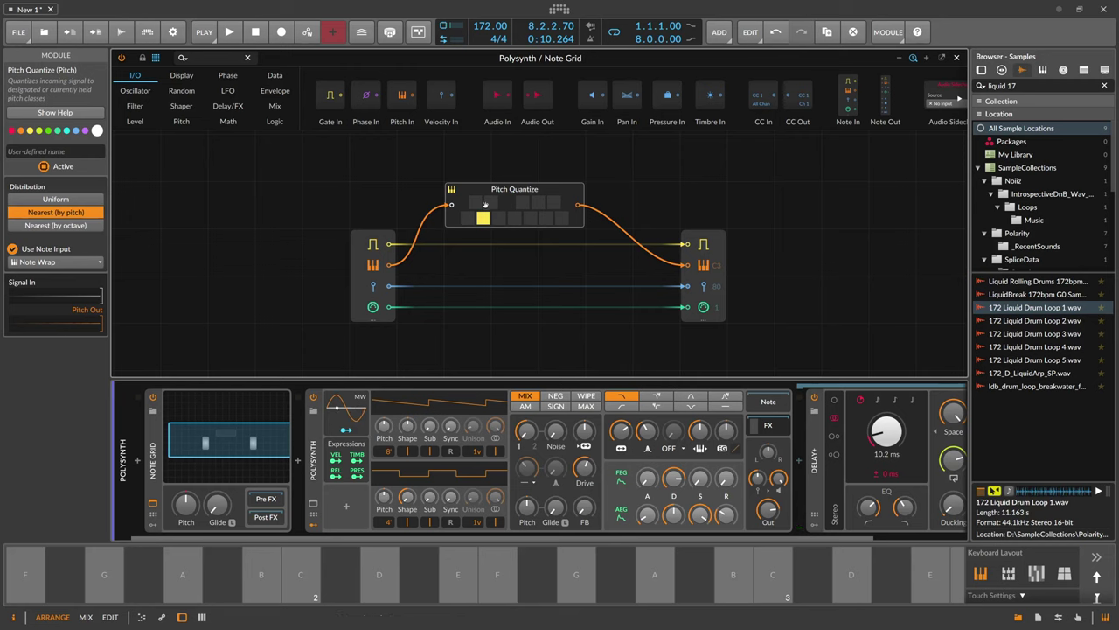
left_click(233, 35)
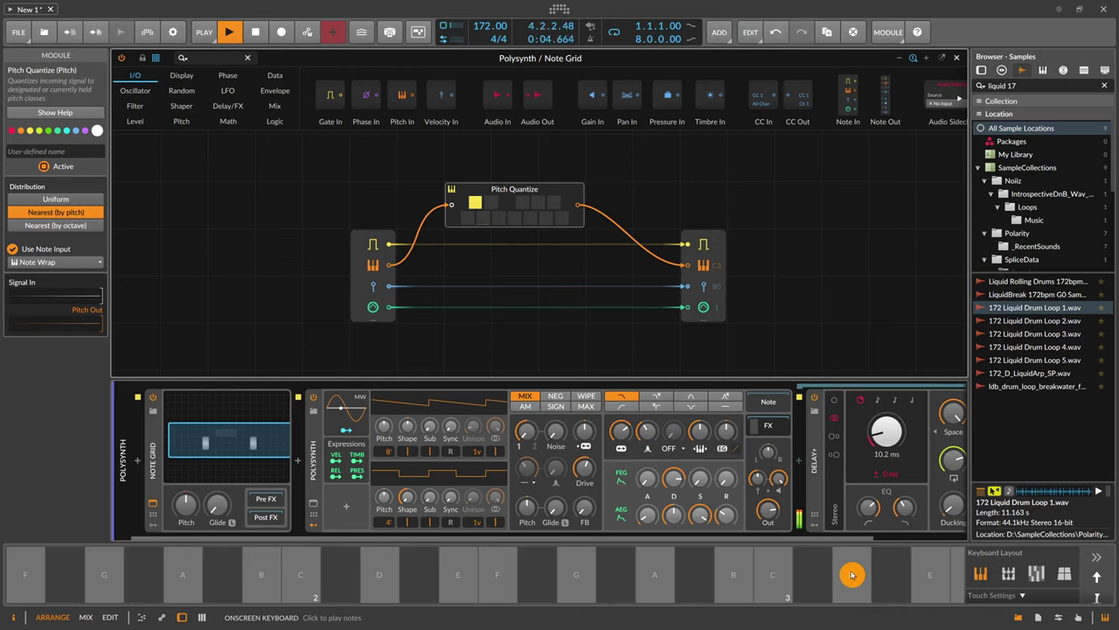
key("space")
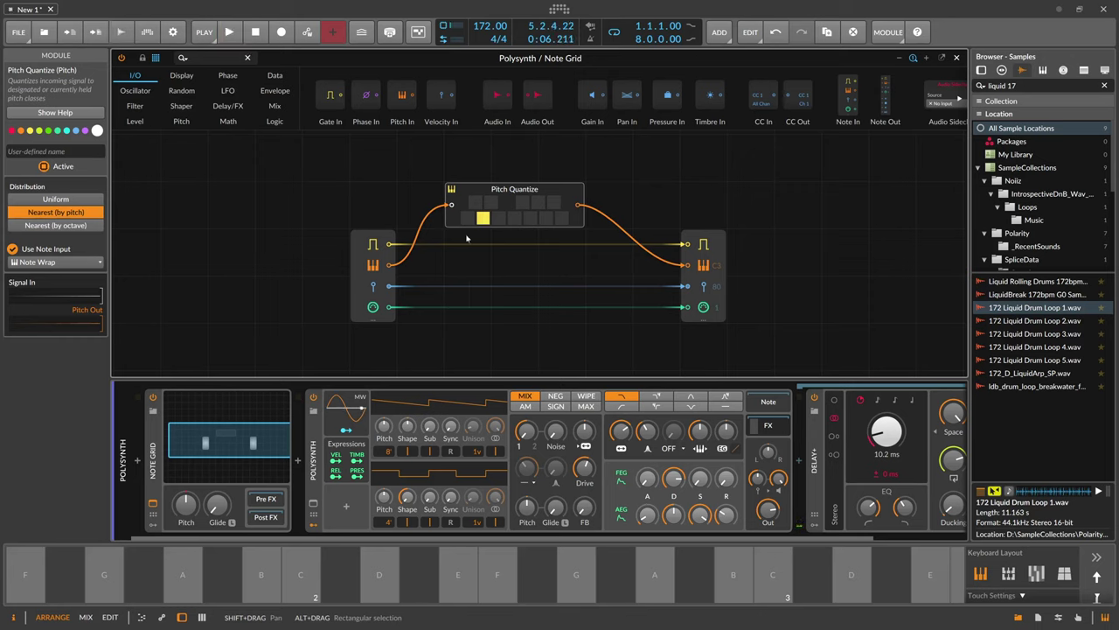
- Insert a Lag module after Pitch Quantize, set it to 1.87 s, and audition the gliding pitch over the looped chords and drums
left_click(221, 60)
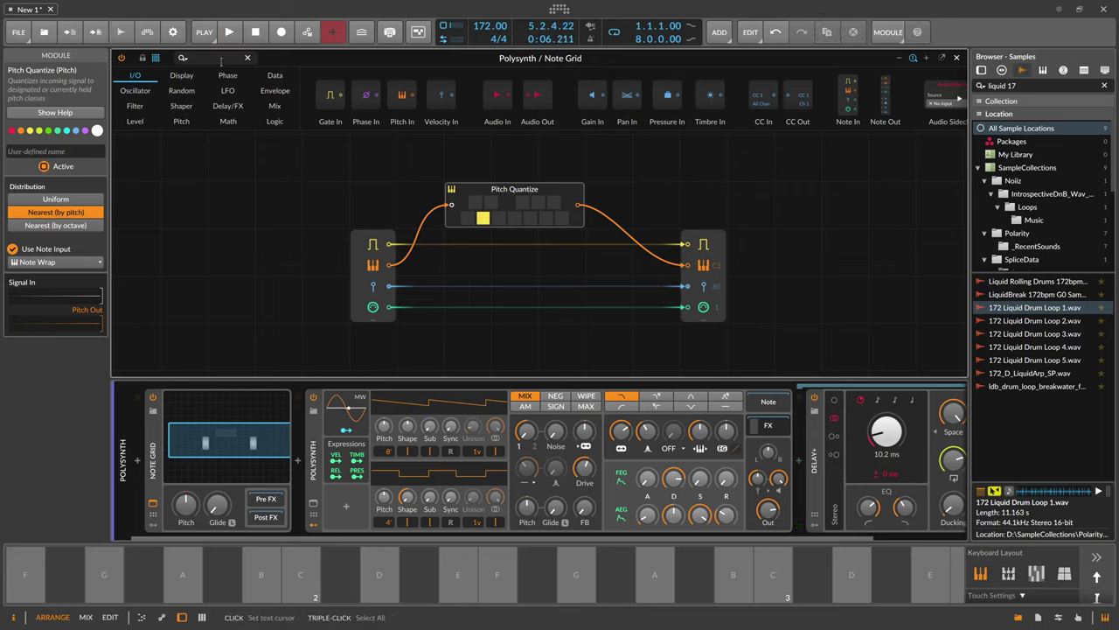
type("lag")
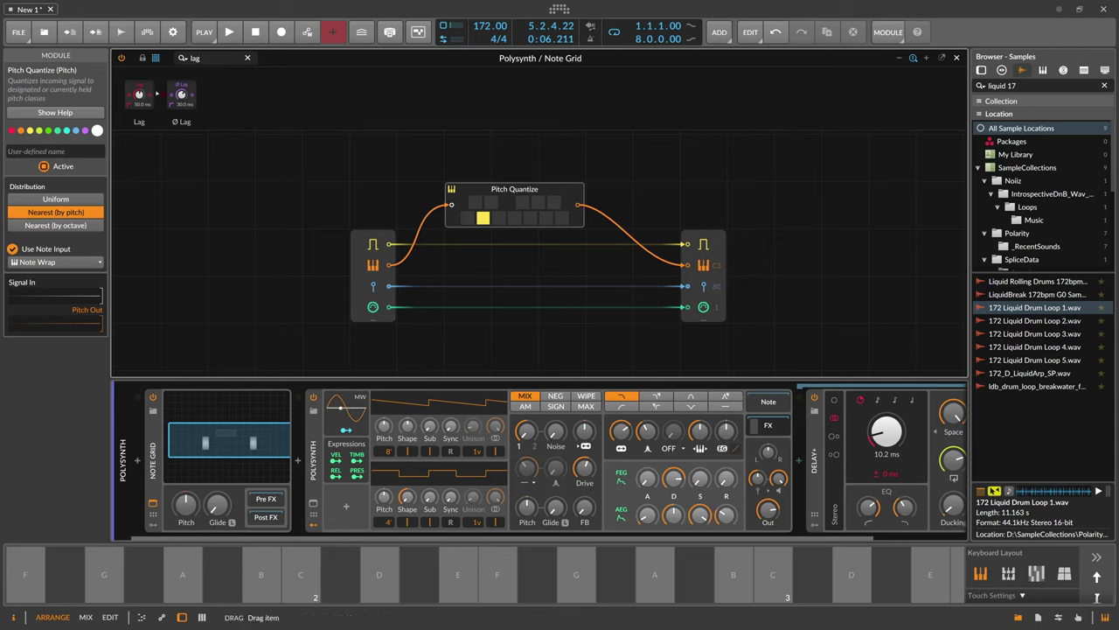
left_click_drag(156, 93, 610, 209)
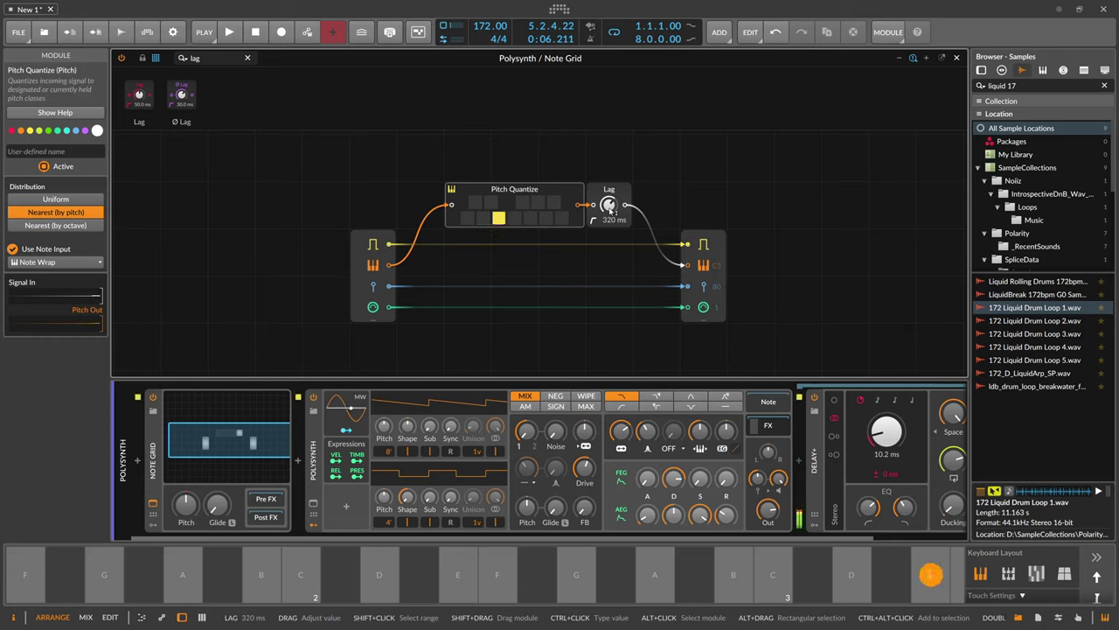
mouse_move(609, 210)
left_mouse_down()
mouse_move(610, 175)
mouse_move(609, 198)
left_mouse_up()
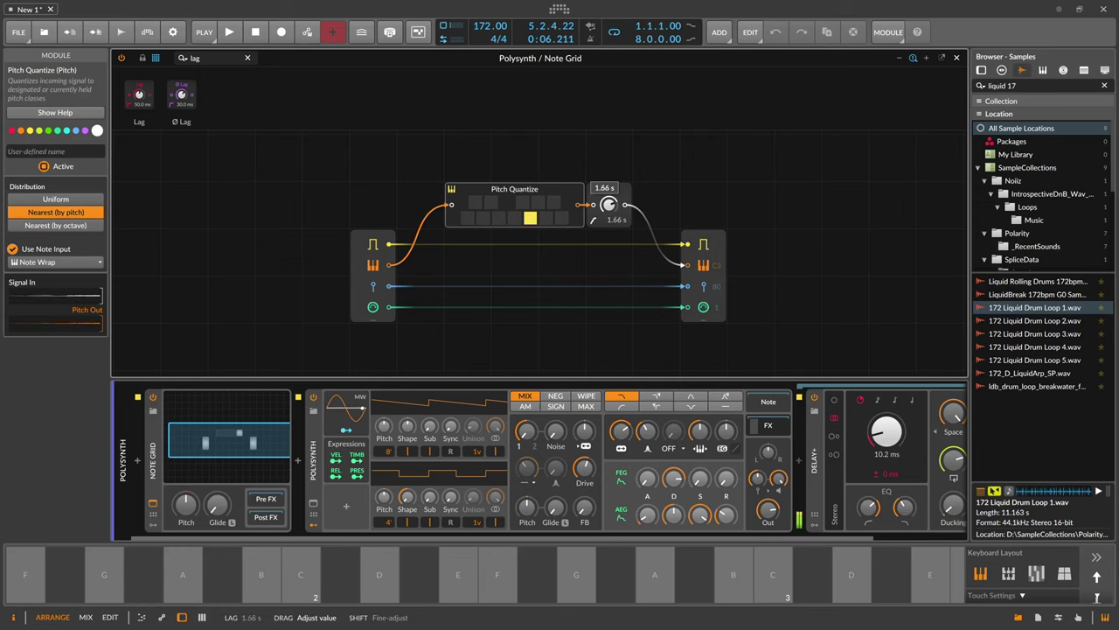
left_click_drag(609, 197, 610, 194)
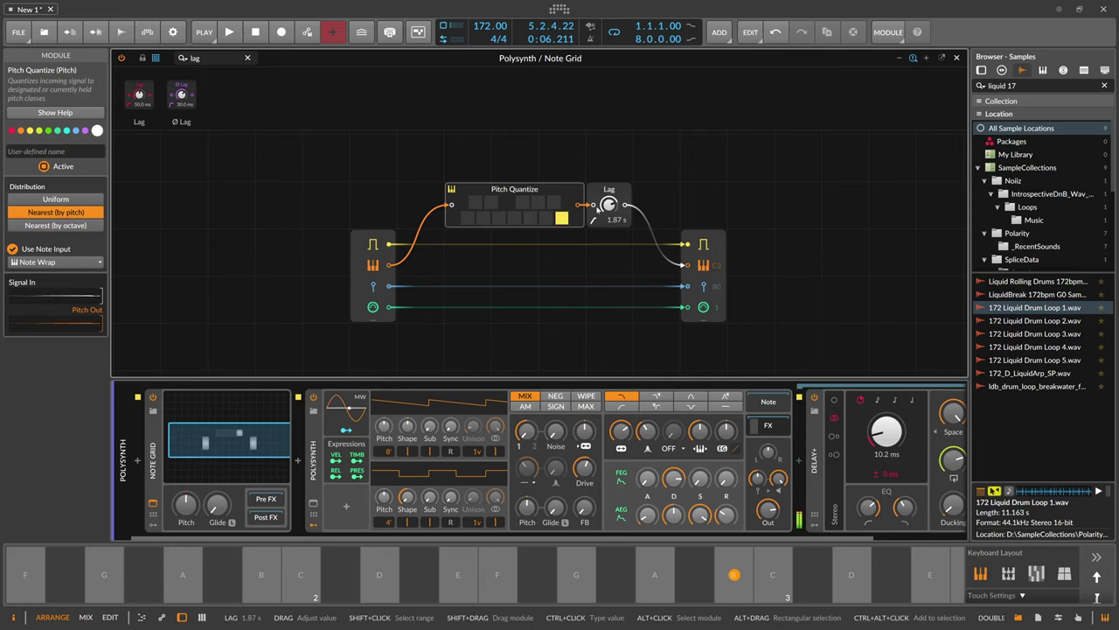
left_click(230, 32)
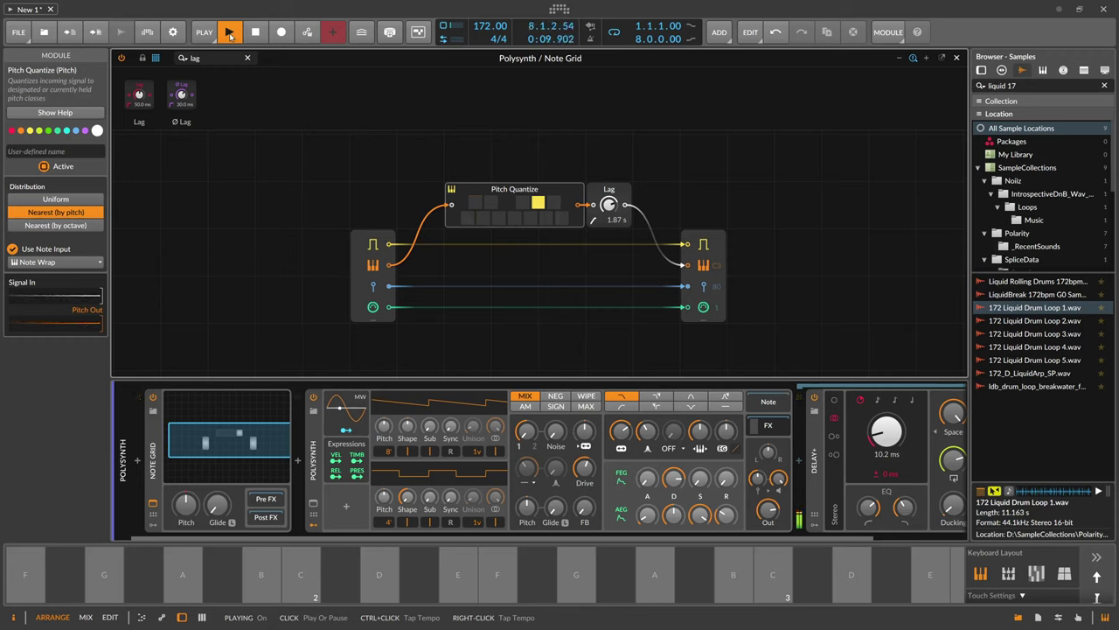
left_click(229, 33)
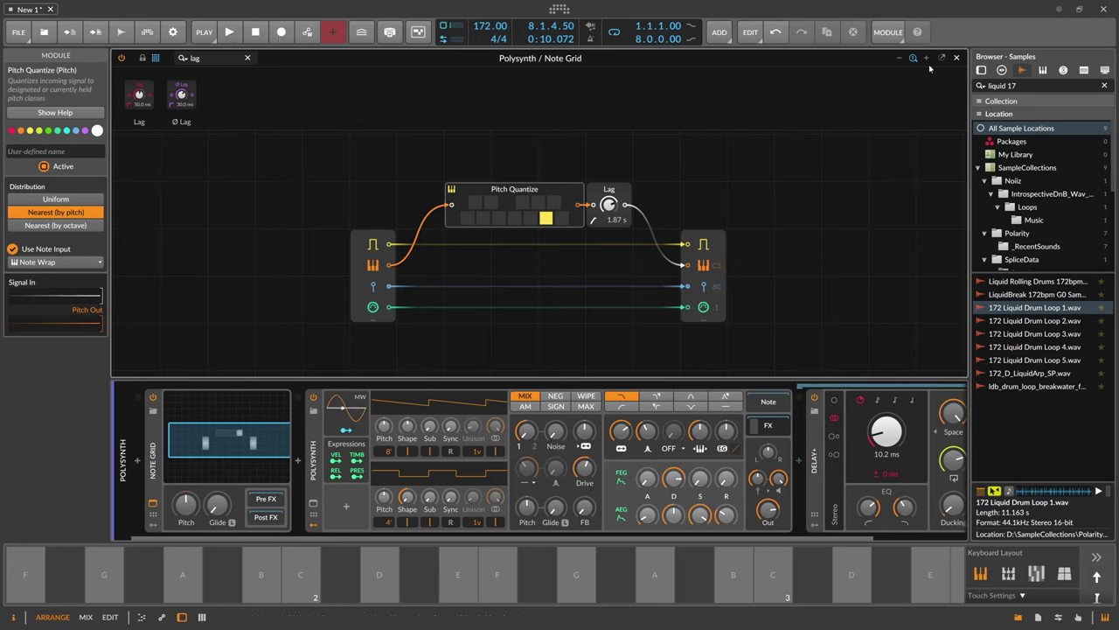
left_click(957, 59)
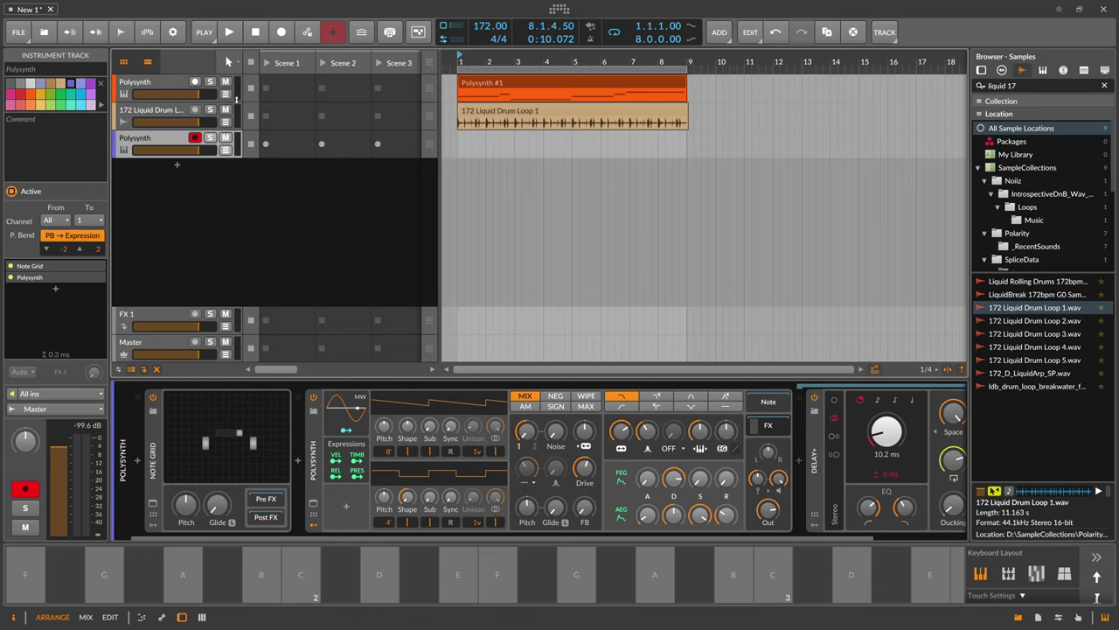
left_click(219, 408)
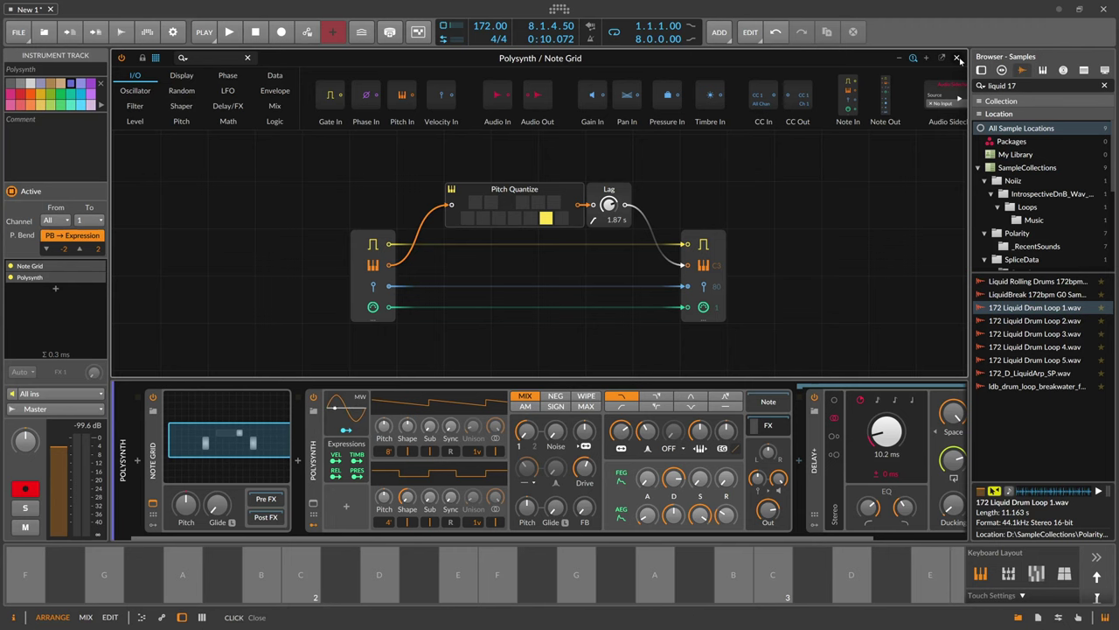
left_click(959, 58)
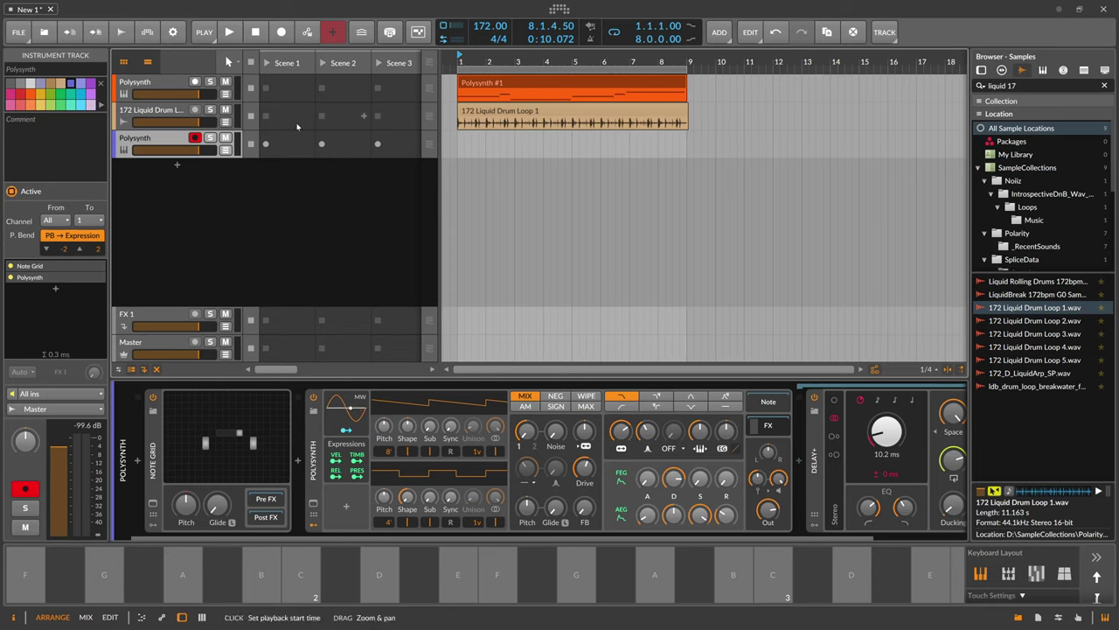
double_click(224, 451)
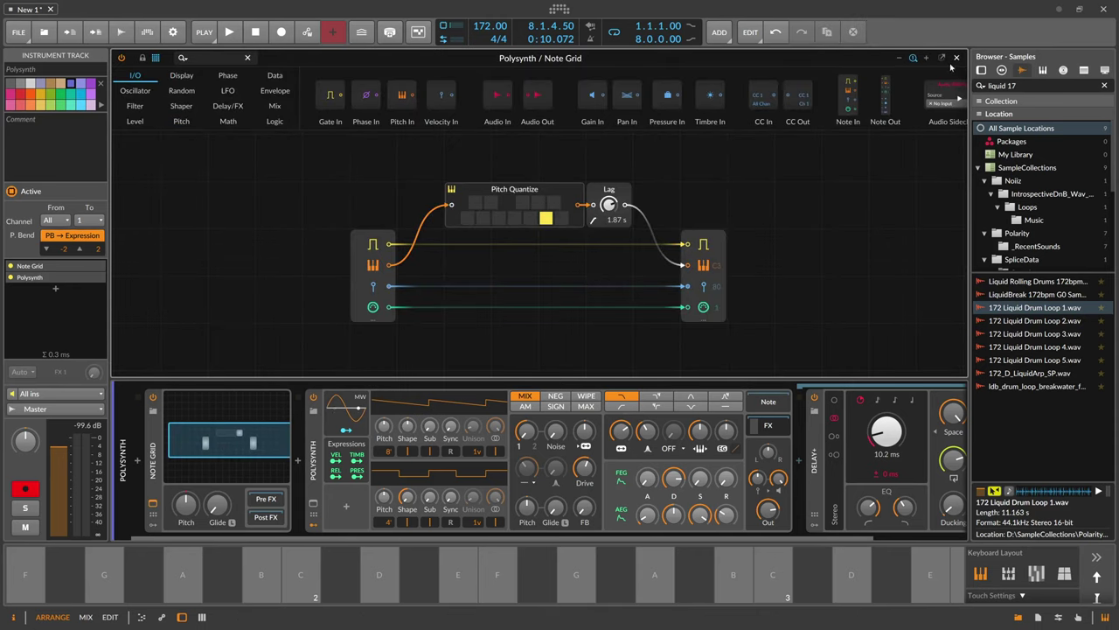
- Close the grid editor and add a new instrument track loaded with Bitwig's Poly Grid
key("Escape")
double_click(182, 168)
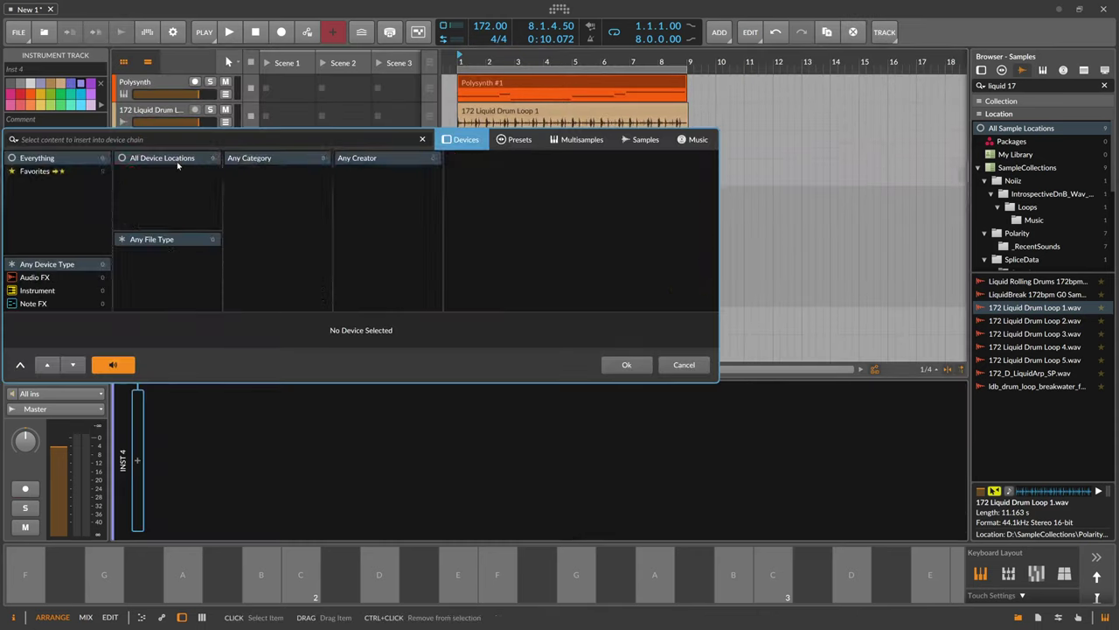
type("poly")
key("Down")
key("Down")
key("Down")
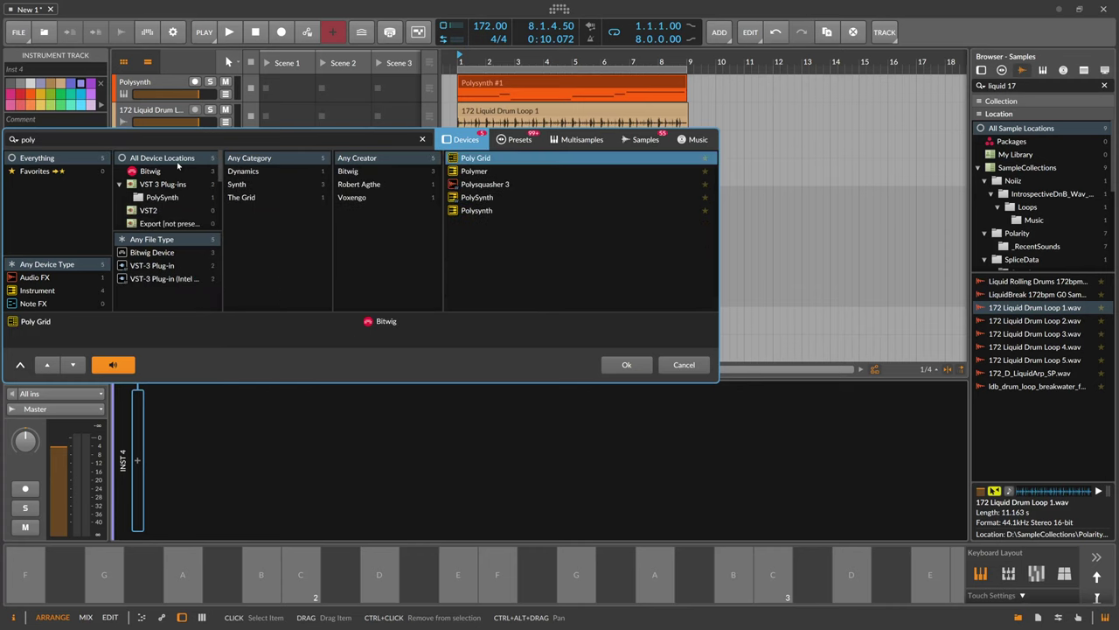
key("Up")
key("Up")
key("Return")
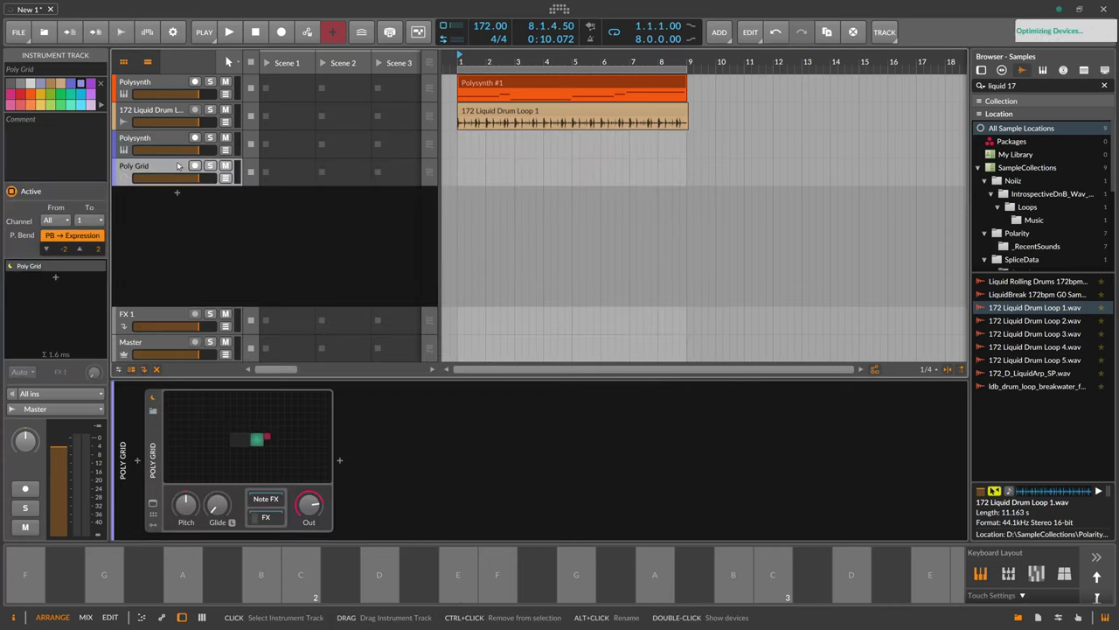
- Open the Poly Grid patch at full height, separate the Wavetable from the AD envelope, and place a Phase In module below them
left_click(205, 427)
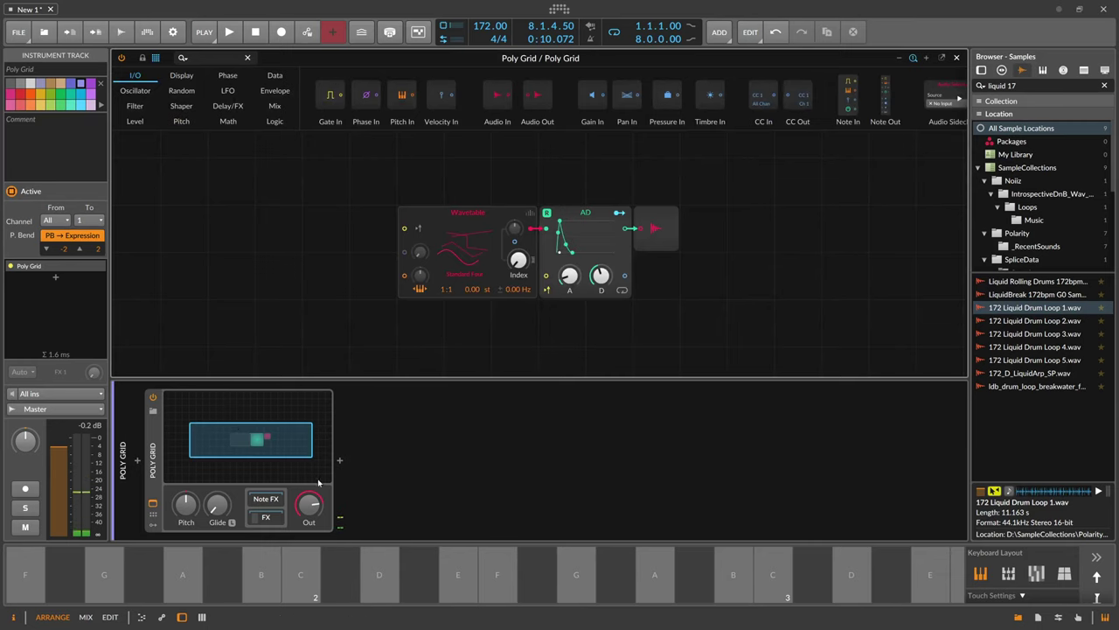
left_click(182, 616)
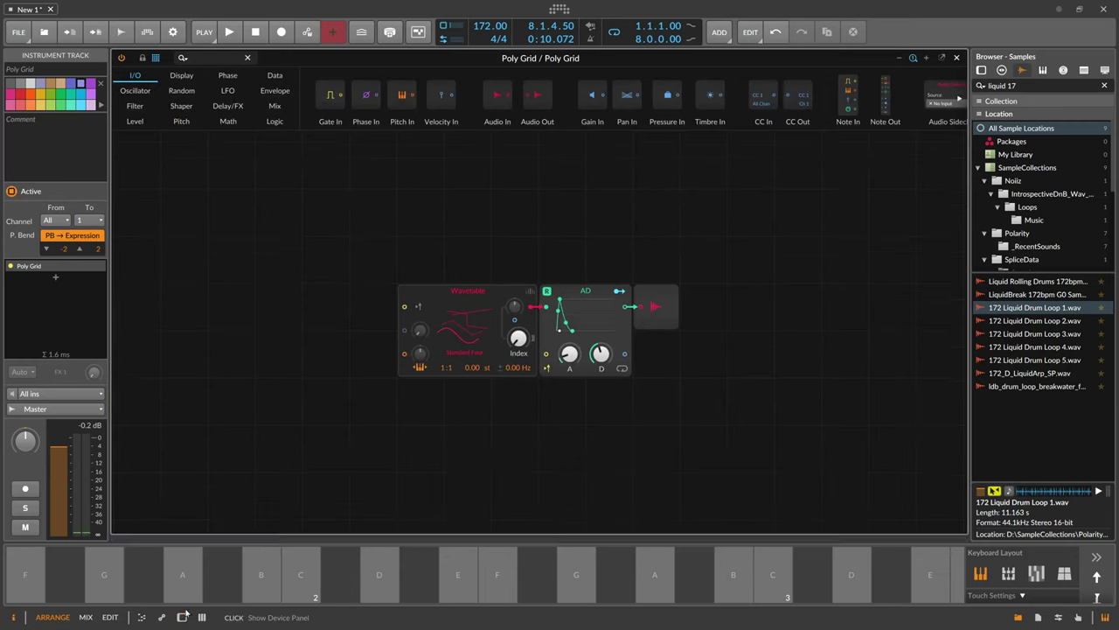
left_click(445, 297)
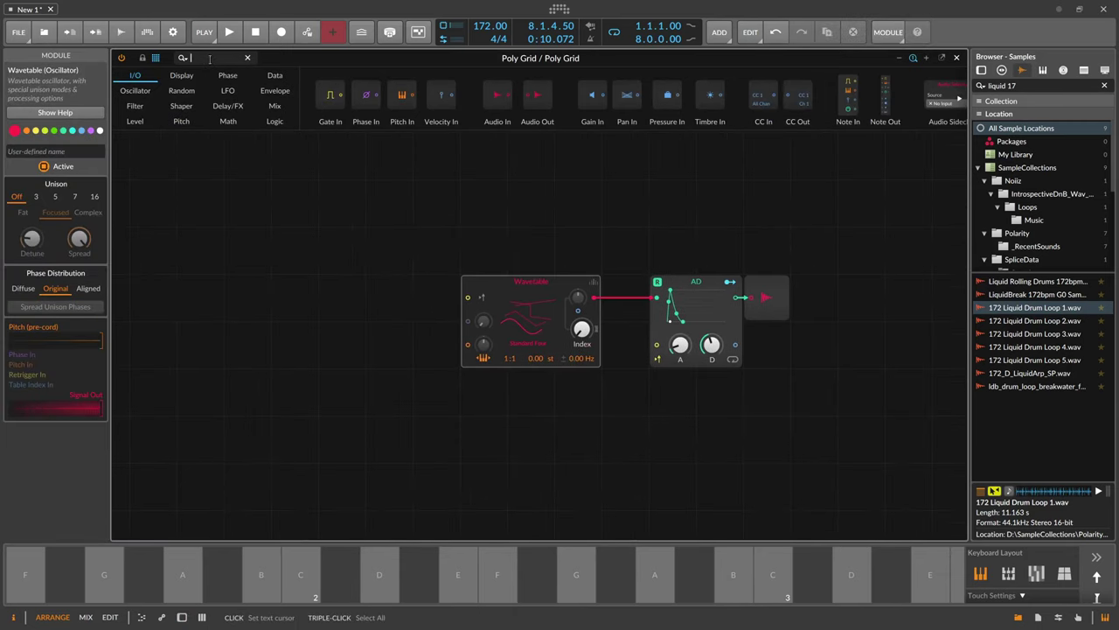
type("phase")
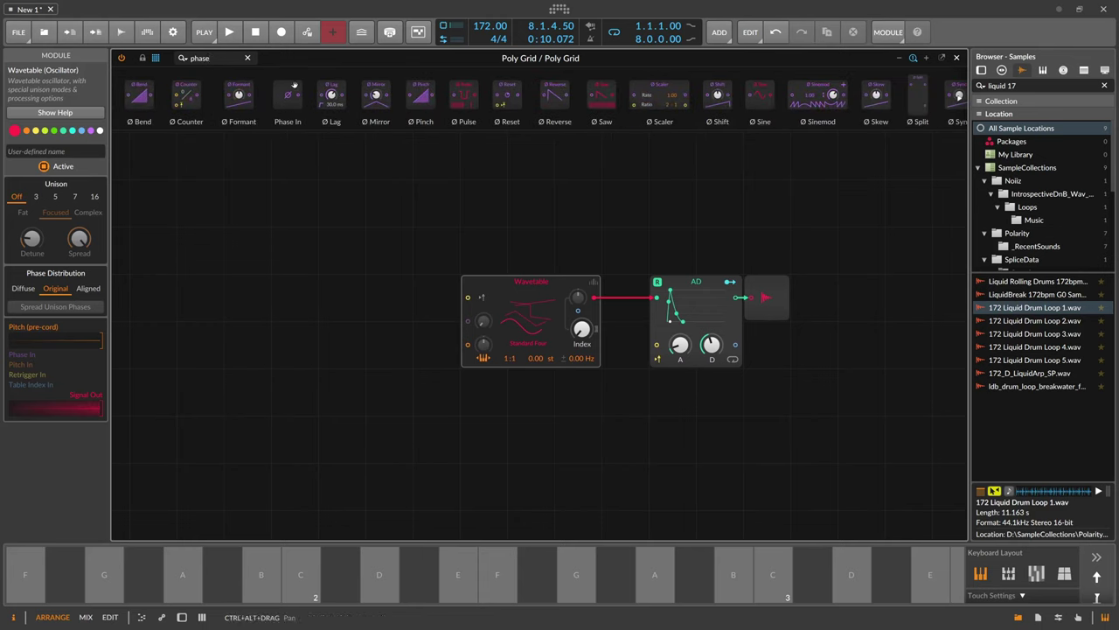
left_click_drag(288, 95, 247, 390)
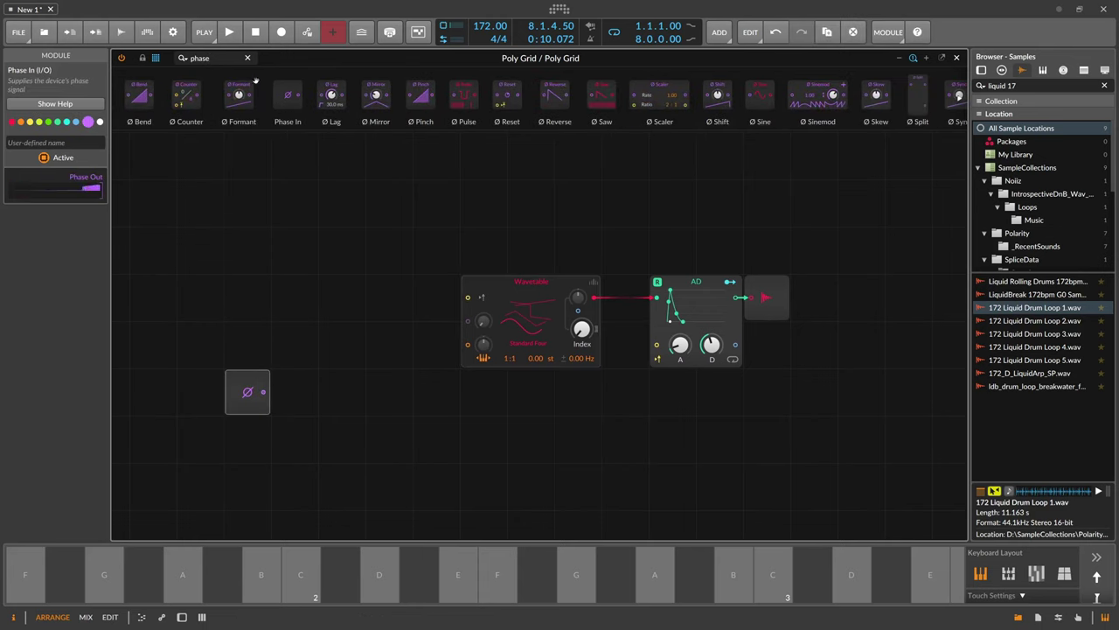
- Chain an Attenuate module at 24.7 % and a Sample / Hold module after Phase In
left_click(155, 58)
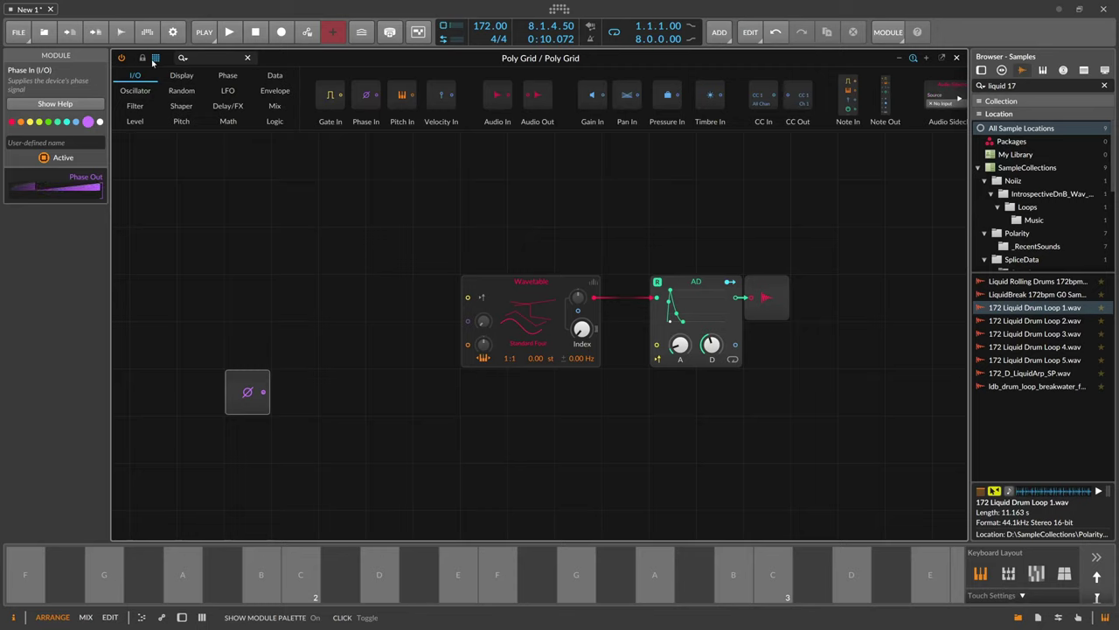
type("att")
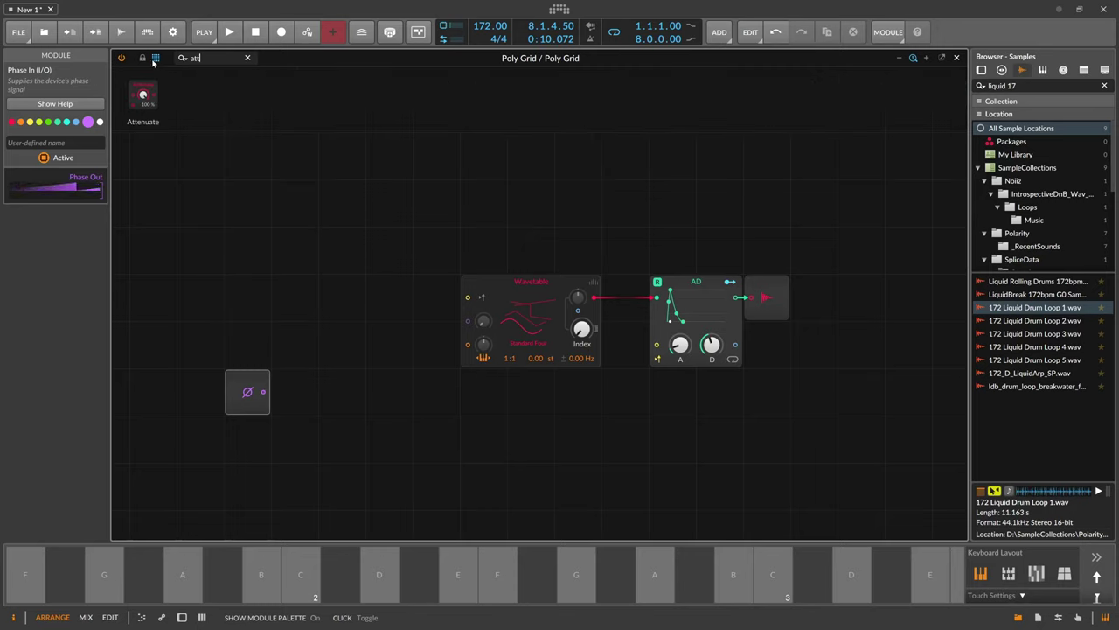
left_click_drag(142, 95, 295, 411)
double_click(155, 58)
type("sa")
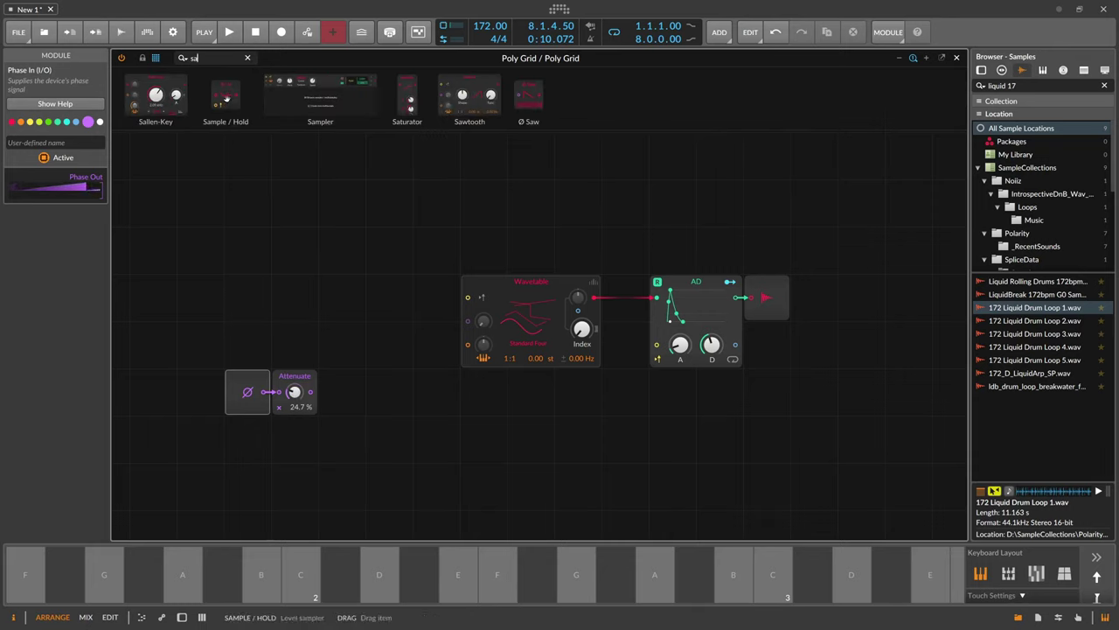
left_click_drag(225, 99, 342, 384)
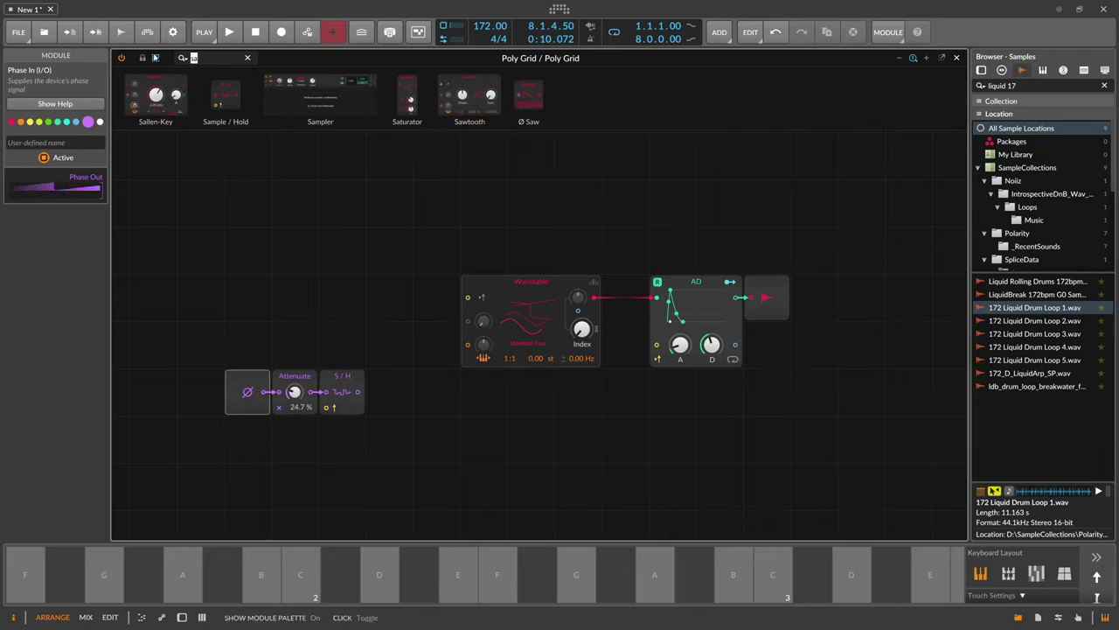
- Add Pitch Quantize after the Sample / Hold, using note input from the Note Wrap device on the chord Polysynth track
type("quan")
left_click_drag(334, 96, 391, 385)
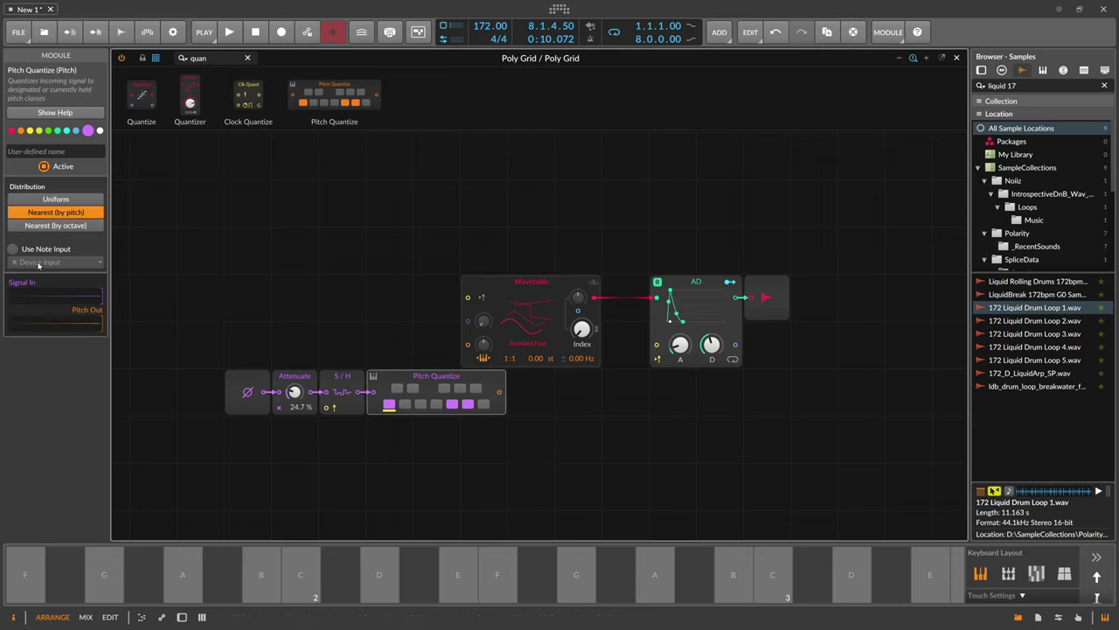
left_click(35, 249)
left_click(38, 263)
mouse_move(54, 307)
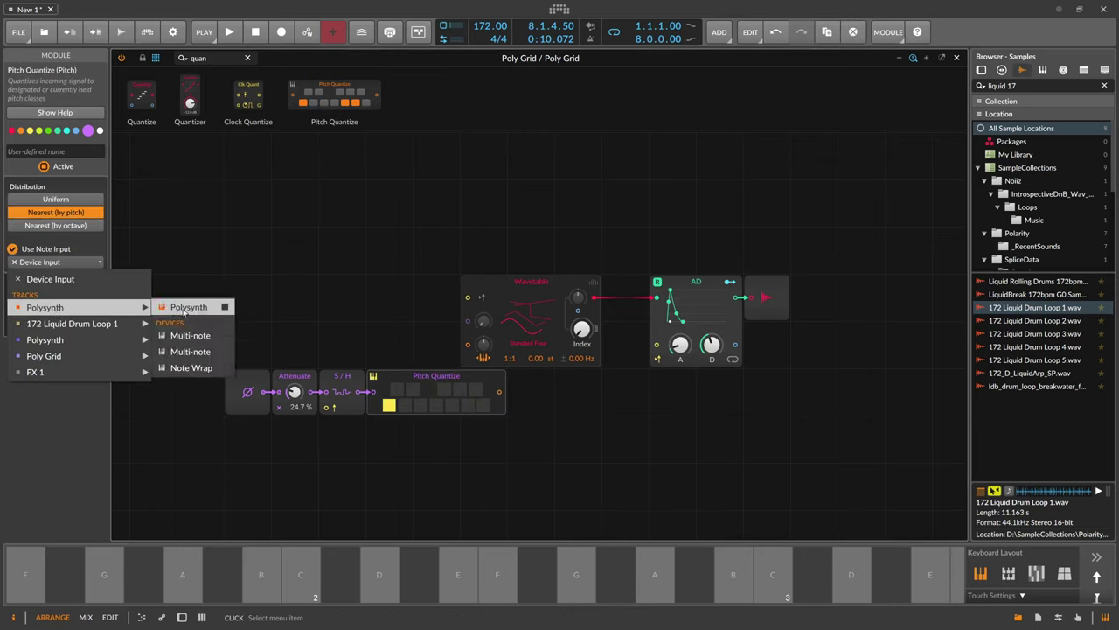
left_click(189, 367)
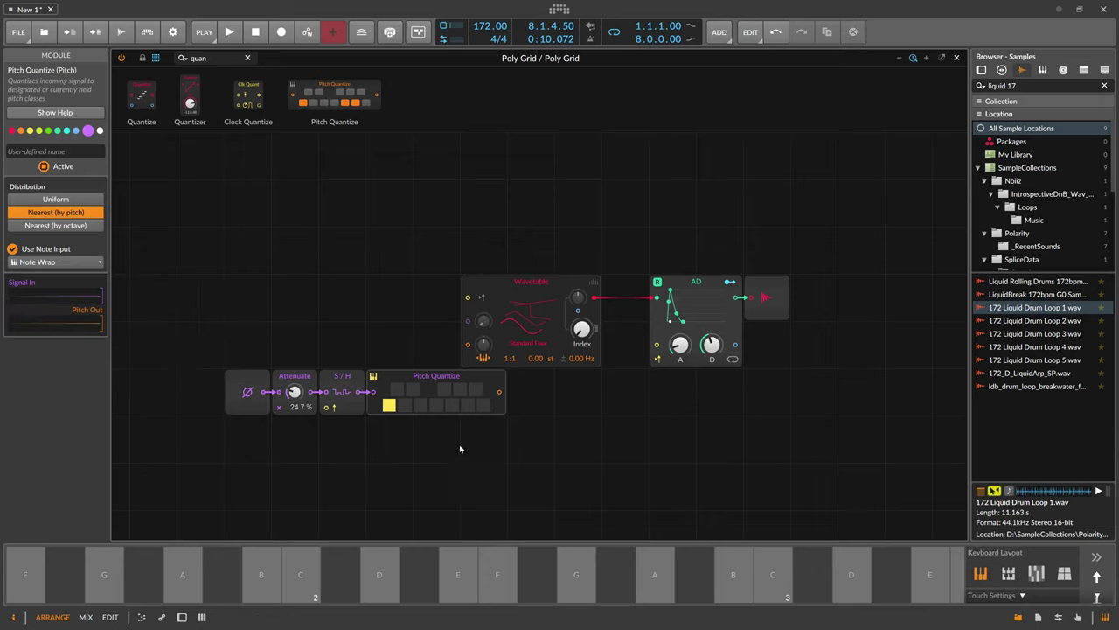
- Shift the pitch module chain, set Attenuate to 21.3 %, and insert a Sinemod module between Attenuate and Sample / Hold
left_click_drag(459, 444, 248, 443)
left_click(218, 350)
left_click_drag(212, 58, 121, 58)
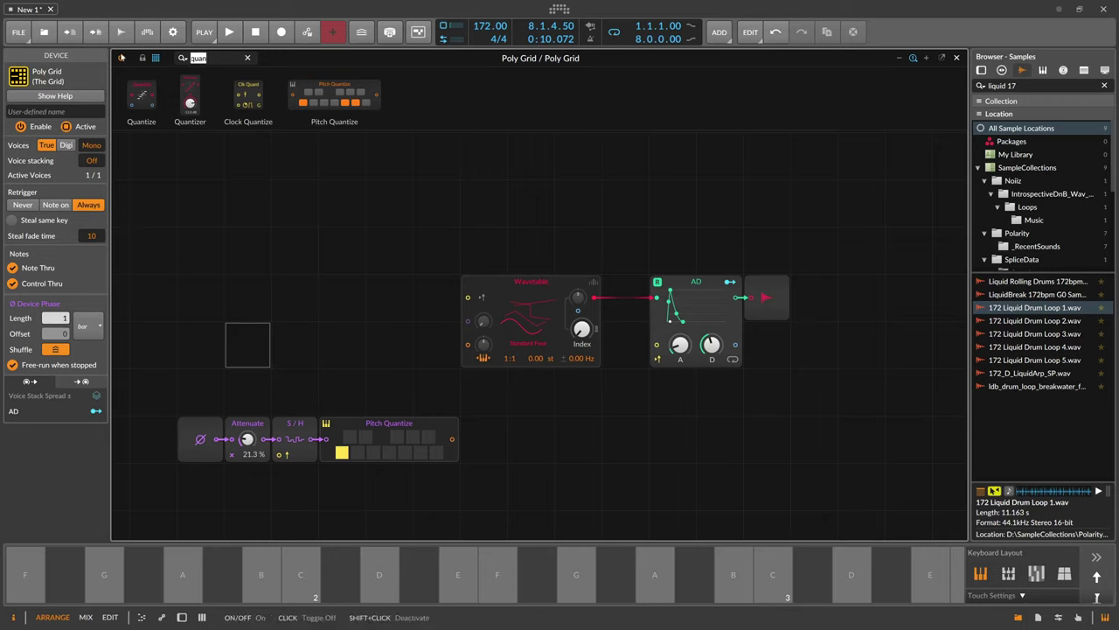
type("sine")
left_click_drag(273, 94, 263, 437)
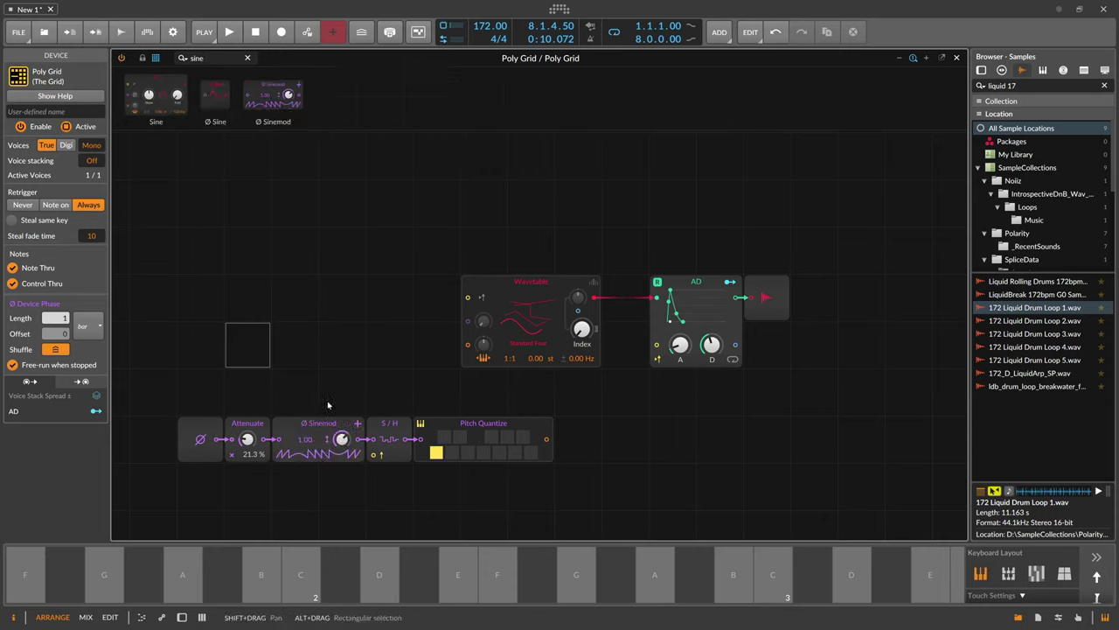
mouse_move(326, 439)
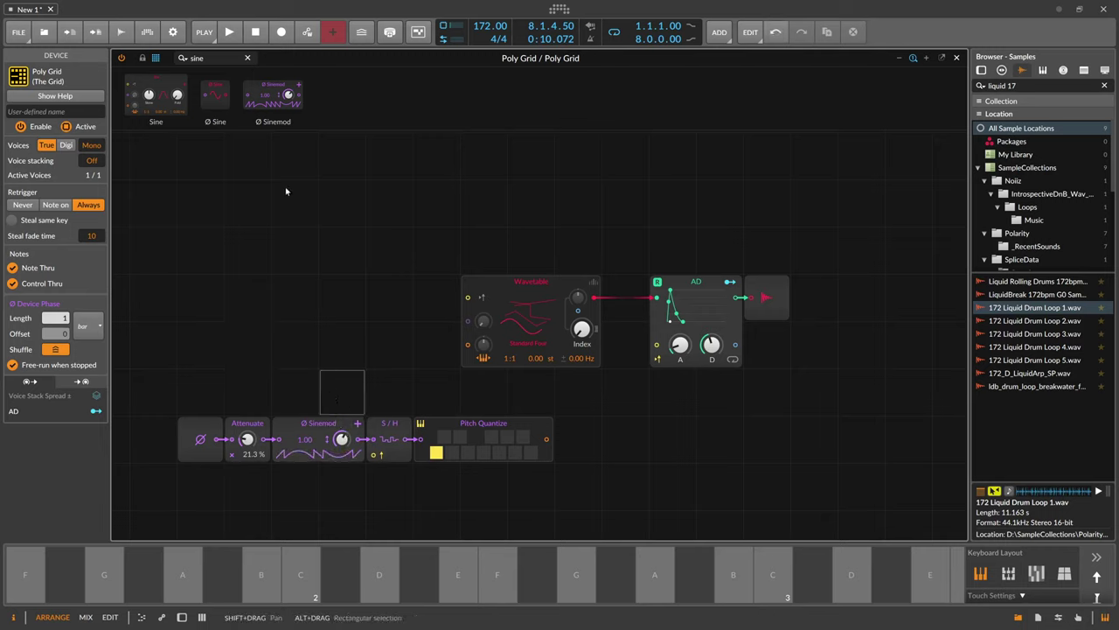
- Add two Triggers modules below Pitch Quantize, one with N = 4 and the other with N = 16
type("trigger")
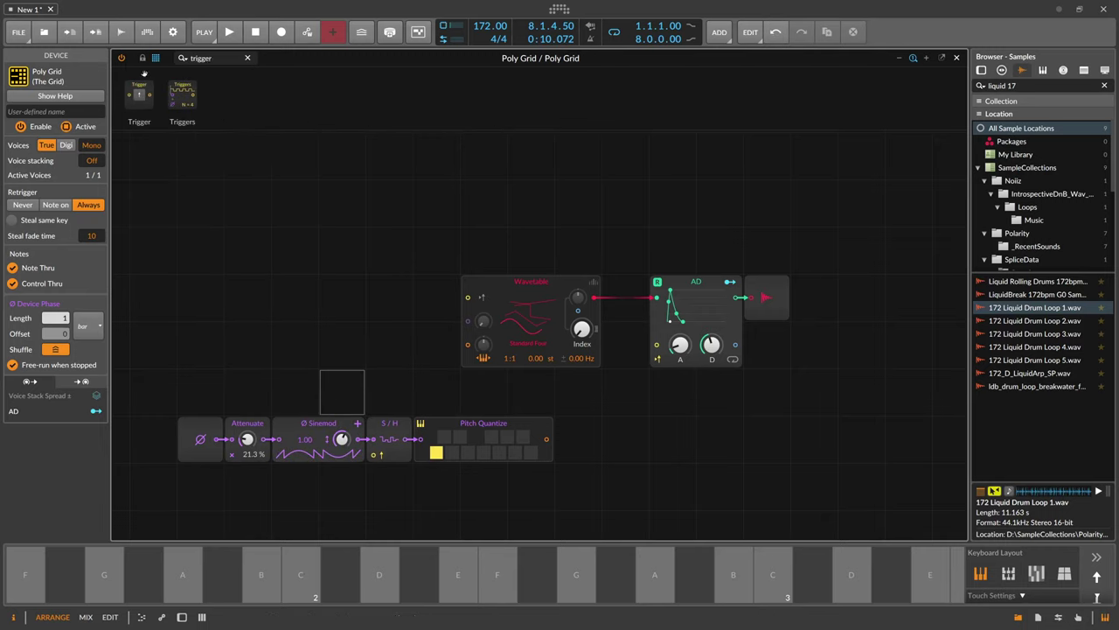
left_click_drag(182, 94, 492, 522)
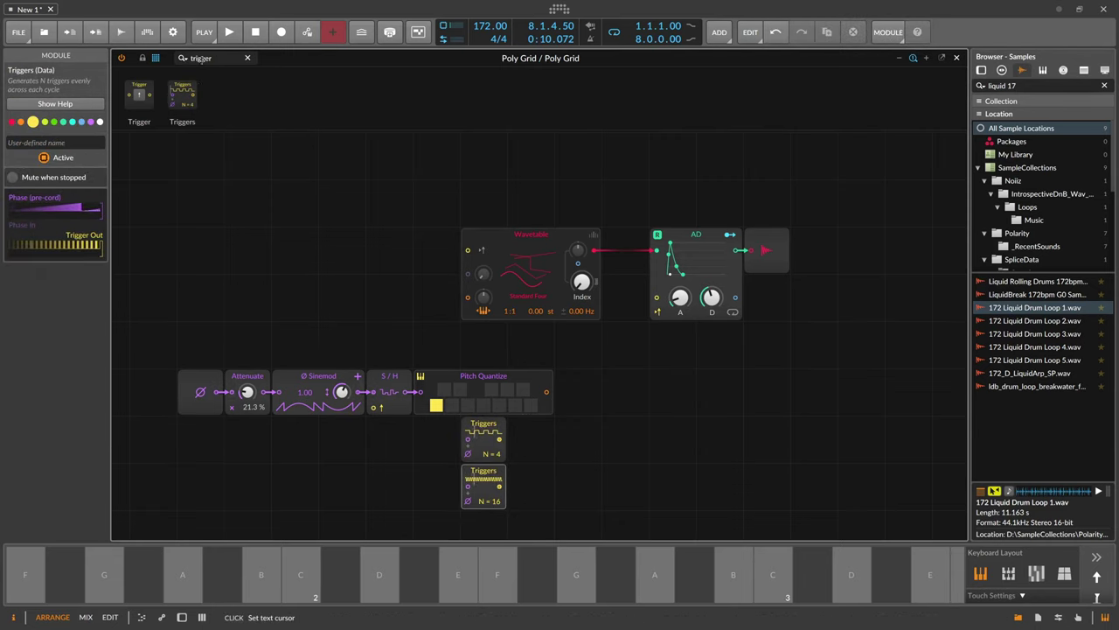
- Add Clock Quantize in T mode after the N = 4 Triggers, clock it from N = 16, and cable its output to AD and Sample / Hold
type("clock")
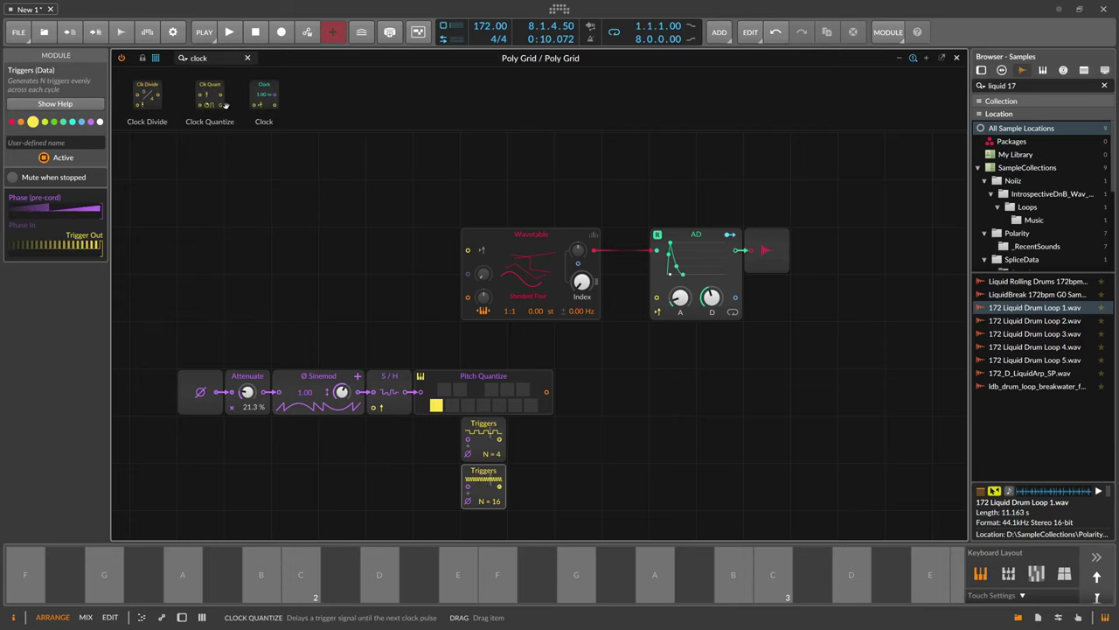
left_click_drag(210, 94, 529, 439)
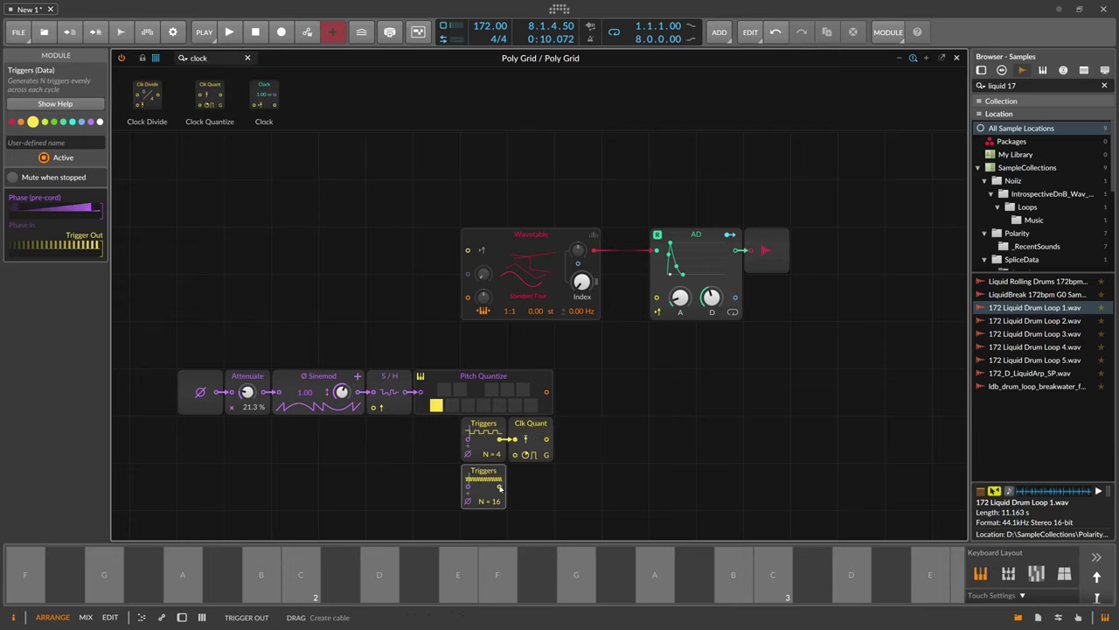
left_click_drag(504, 486, 655, 297)
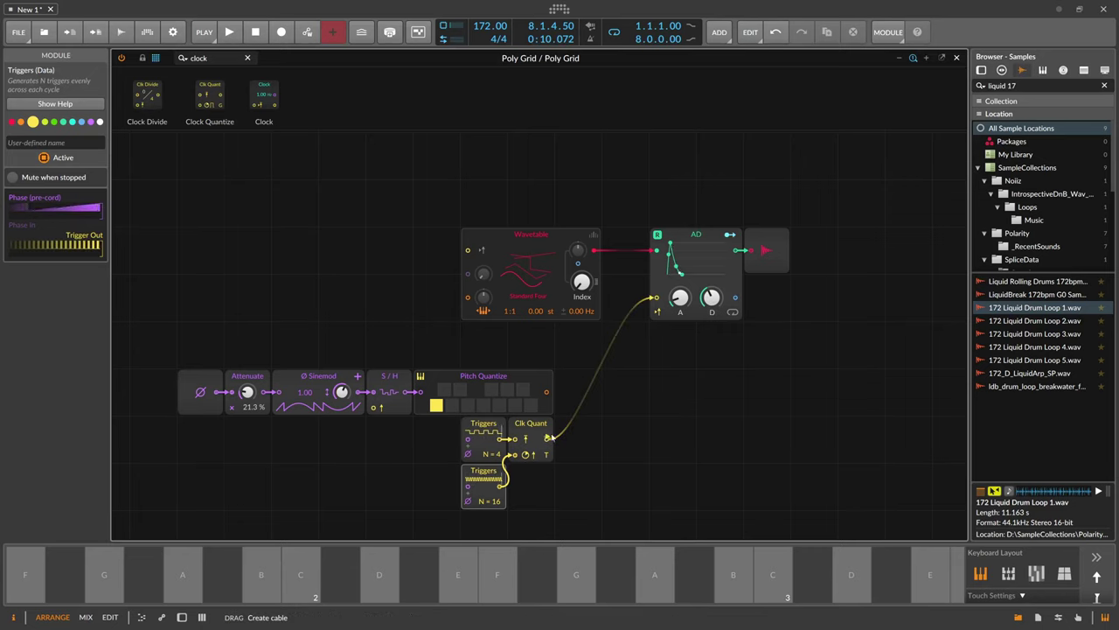
left_click_drag(549, 437, 374, 408)
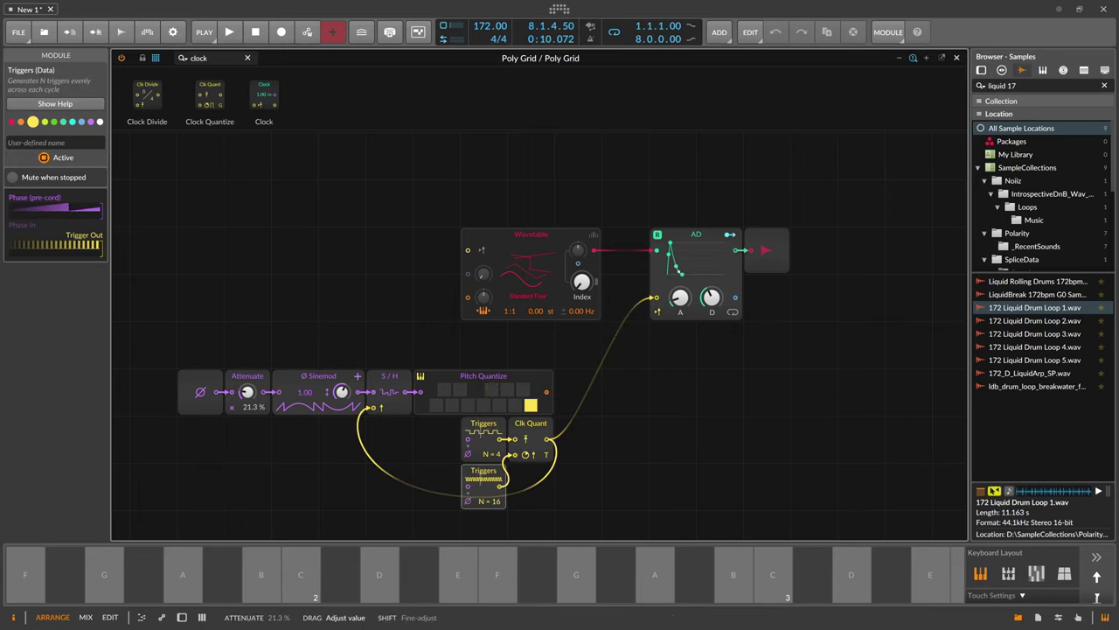
- Cable the Pitch Quantize output to the Wavetable's pitch input and set Attenuate to 7.67 %
left_click_drag(548, 391, 483, 297)
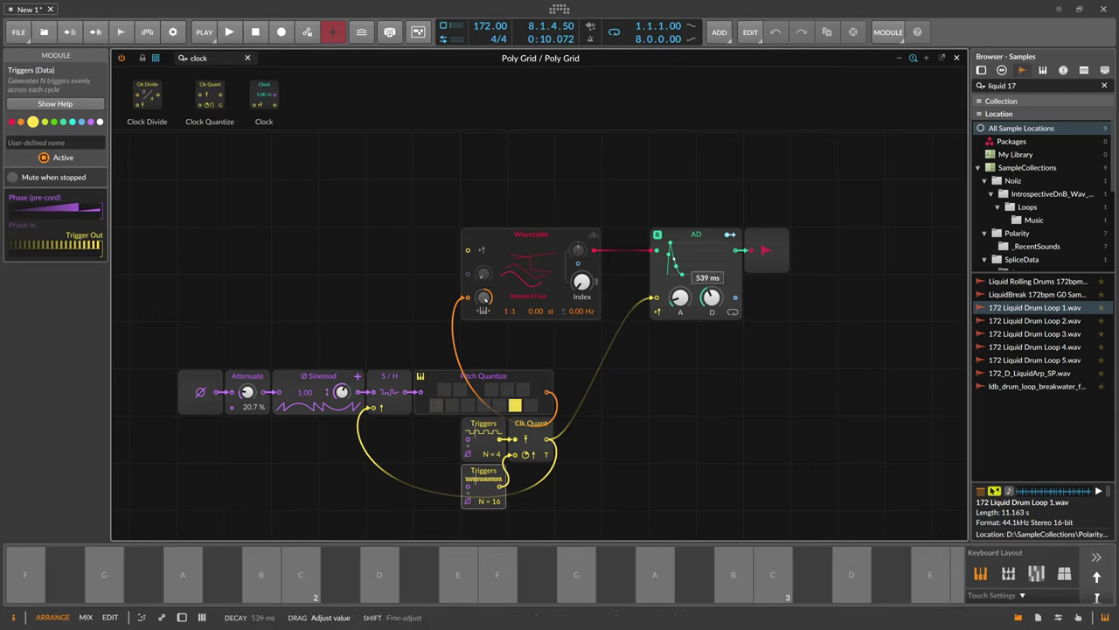
left_click_drag(247, 392, 247, 399)
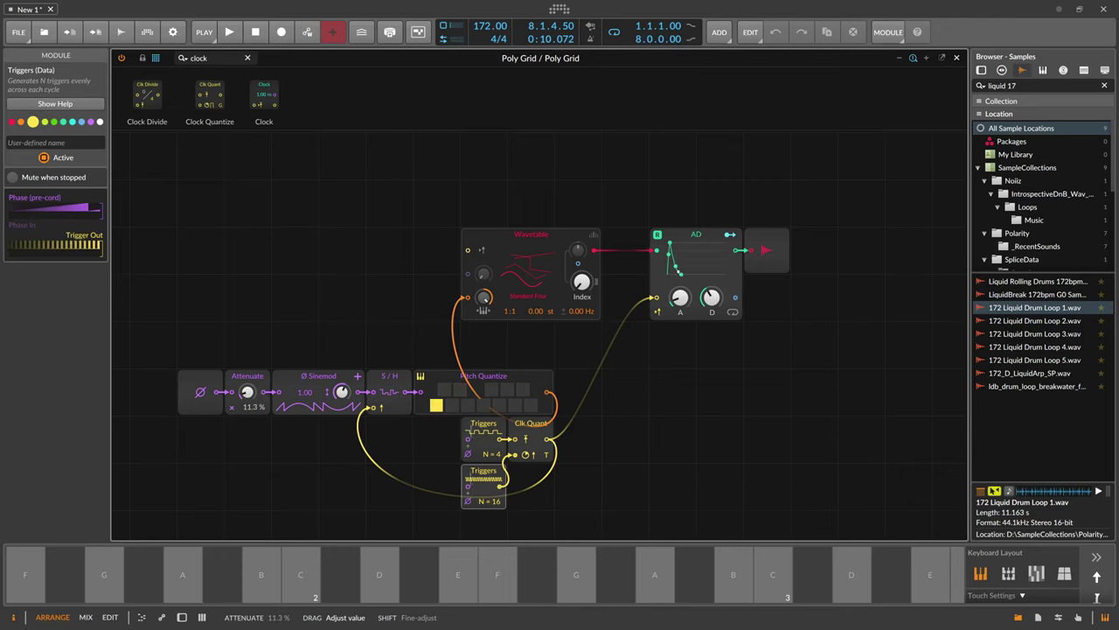
left_click_drag(248, 399, 247, 404)
- Adjust the Poly Grid's output level and insert a Delay+ before the Peak Limiter in its FX chain
left_click(181, 617)
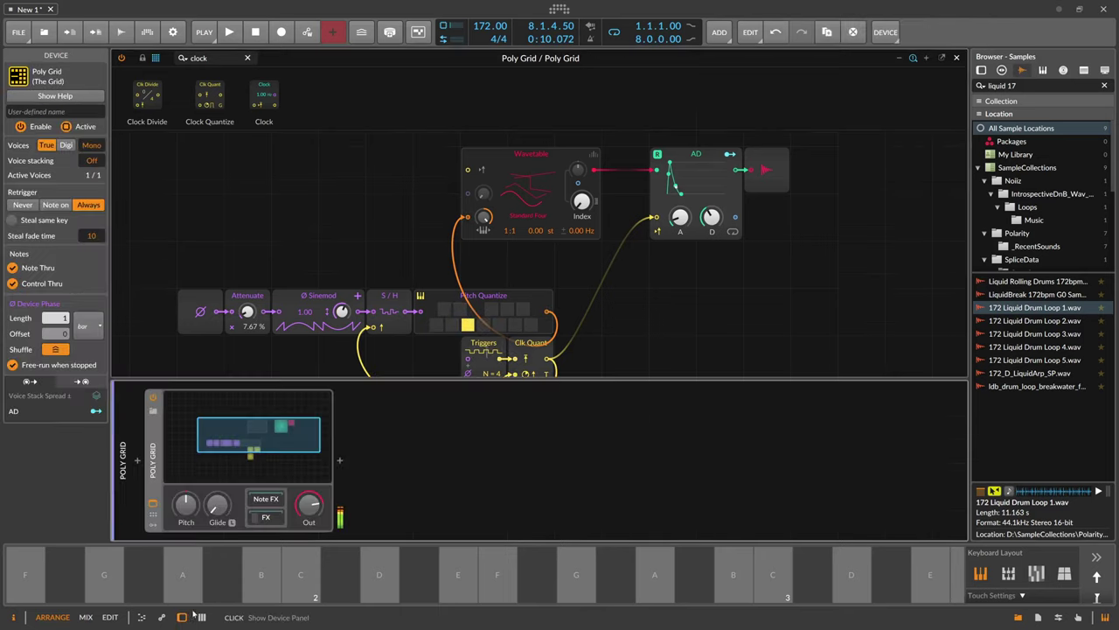
left_click_drag(308, 505, 308, 531)
left_click(266, 517)
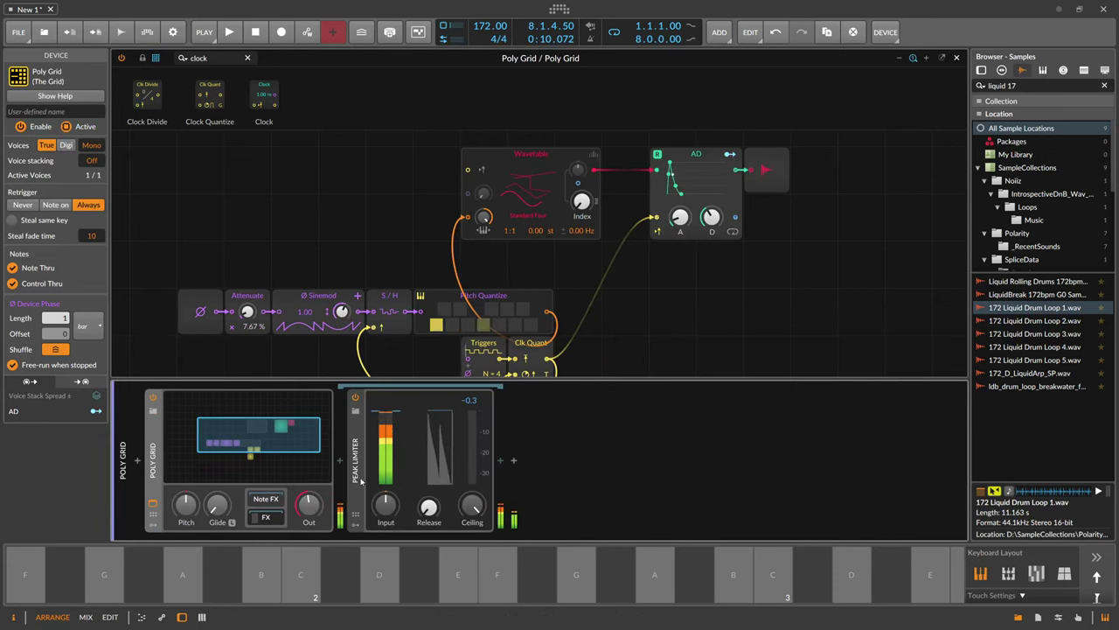
left_click(342, 469)
type("delay")
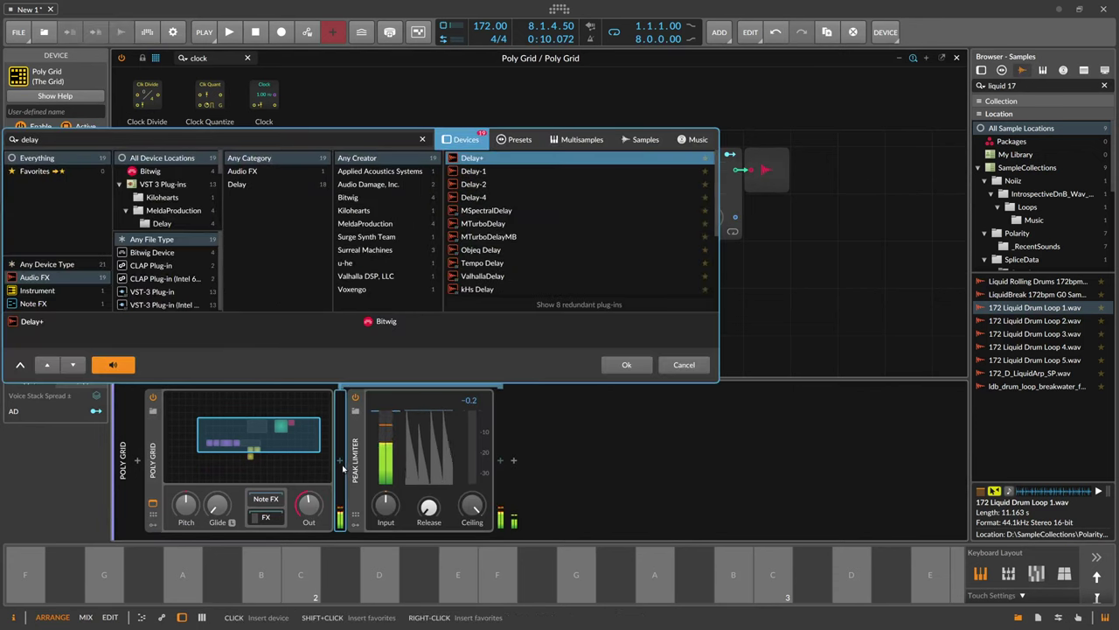
key("Return")
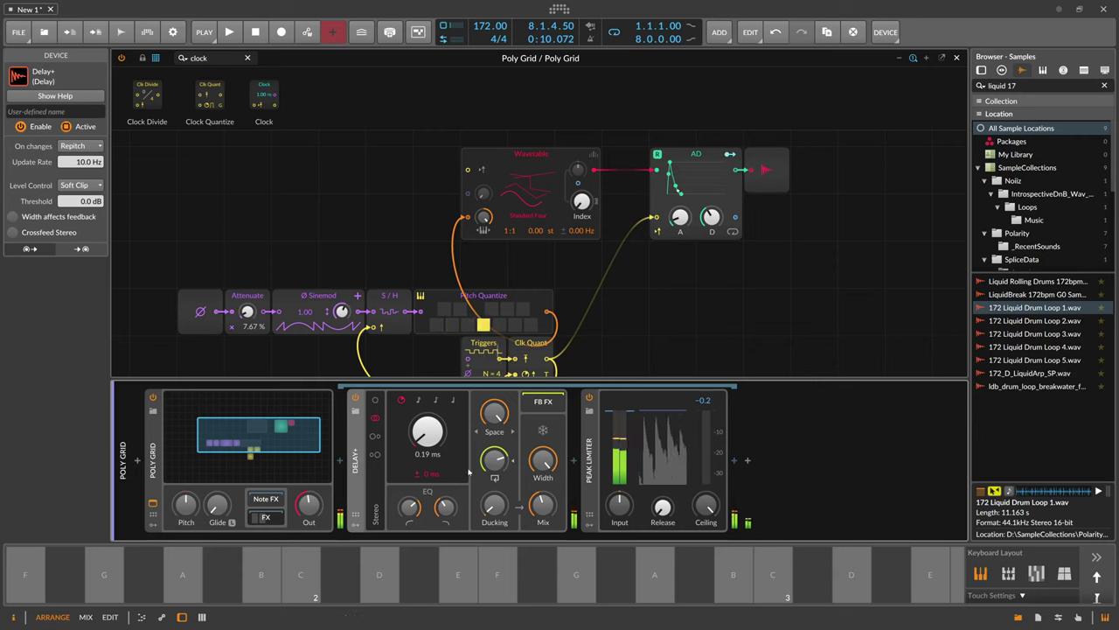
- Fine-tune the Sinemod amount and set Attenuate to 6.00 %
scroll(442, 277, "down", 1)
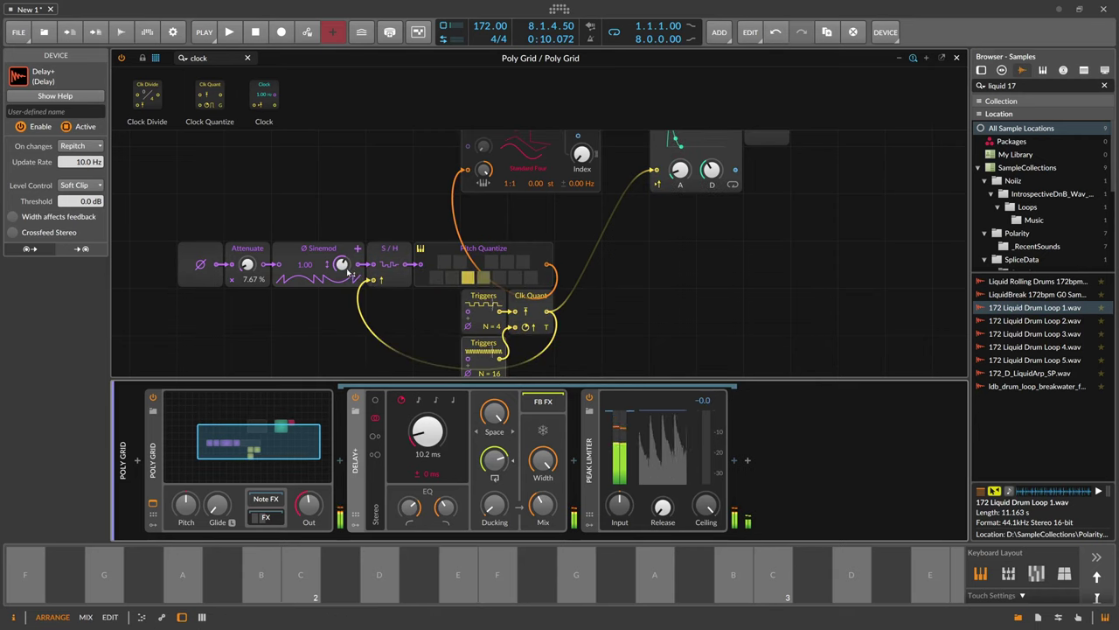
left_click_drag(347, 269, 346, 275)
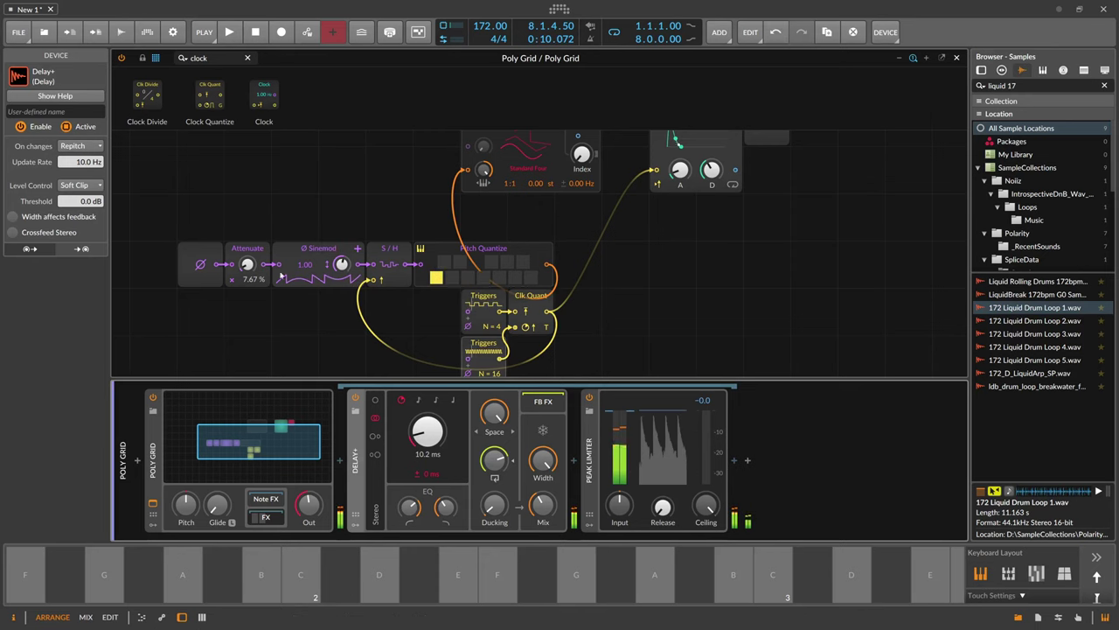
left_click_drag(248, 265, 249, 270)
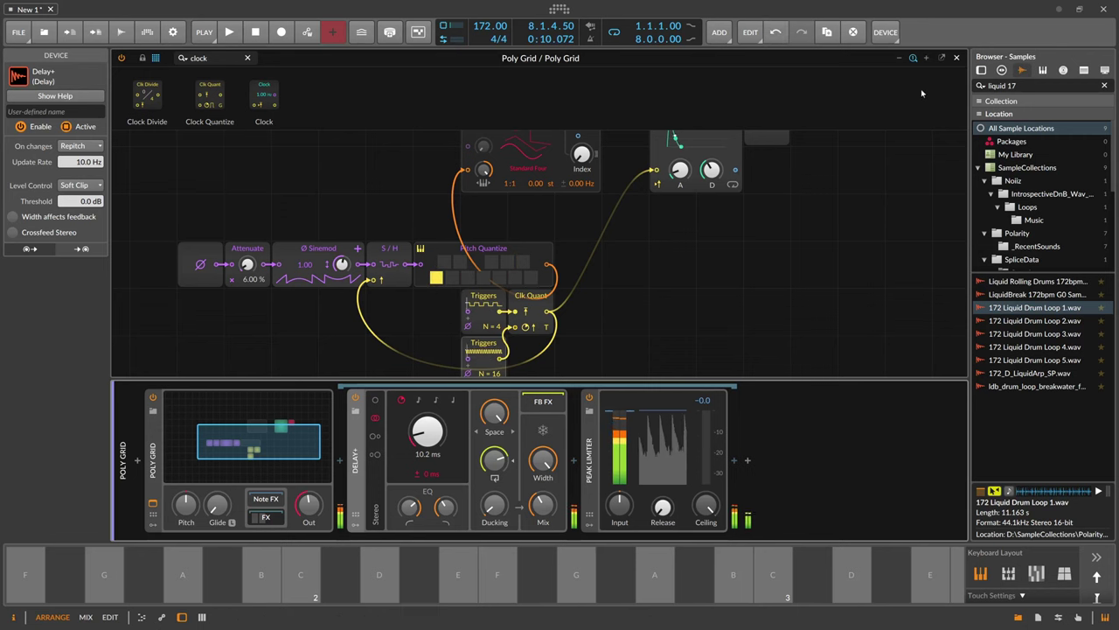
- Close the grid editor, play the arrangement, and adjust the Poly Grid's output level against the other tracks
left_click(957, 58)
key("space")
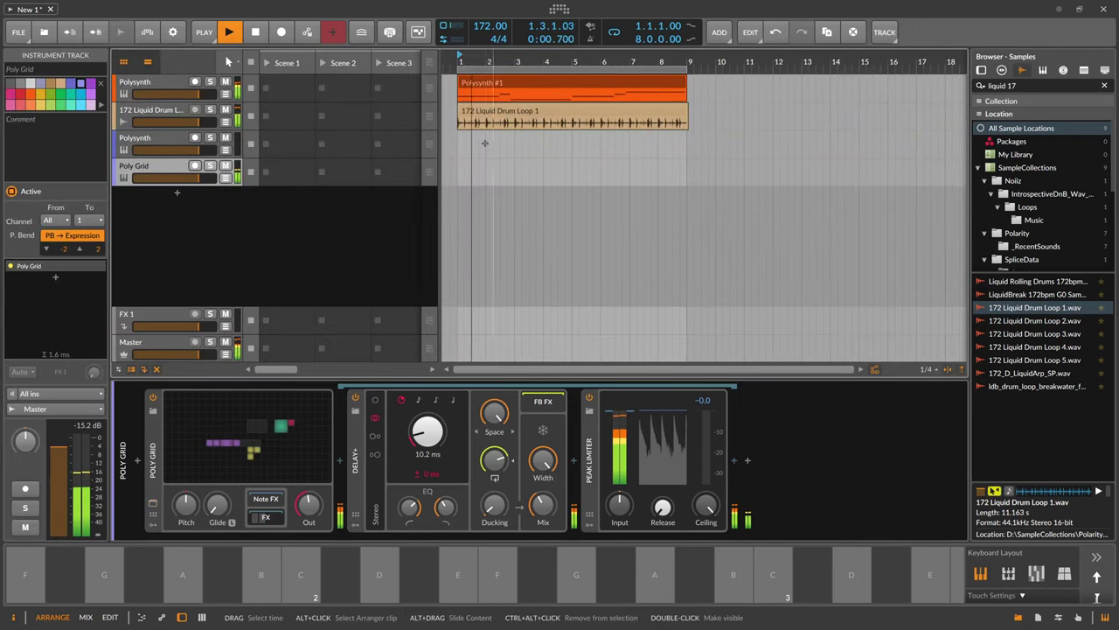
left_click_drag(309, 505, 309, 491)
- Reopen the Poly Grid patch, move Attenuate between Sinemod and Sample / Hold, and set it to 25.0 %
left_click(300, 464)
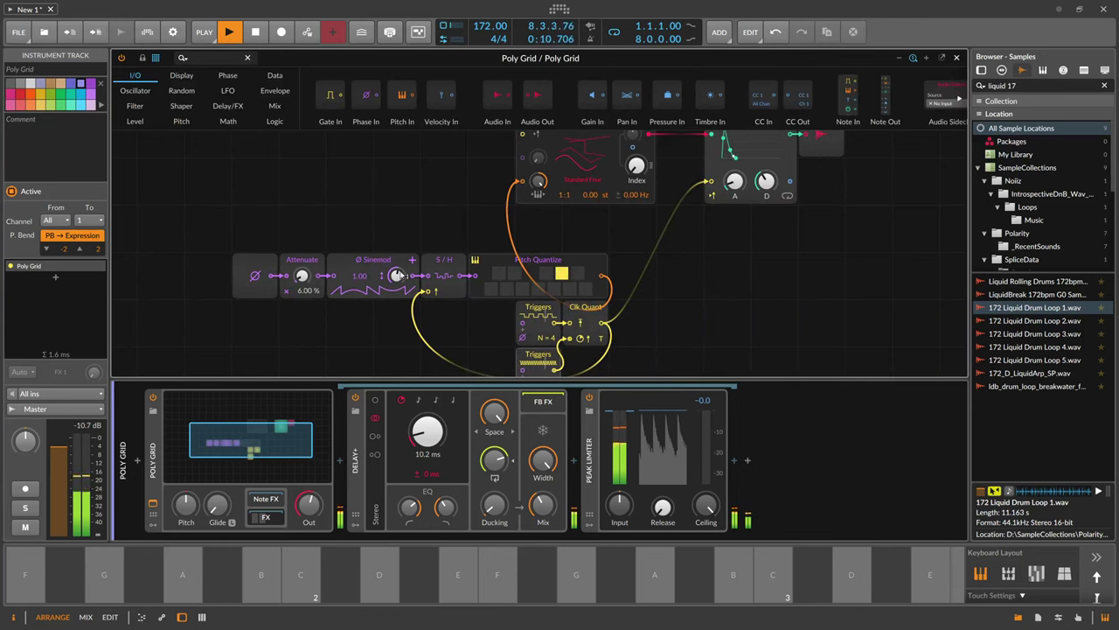
left_click_drag(396, 276, 444, 269)
left_click(319, 262)
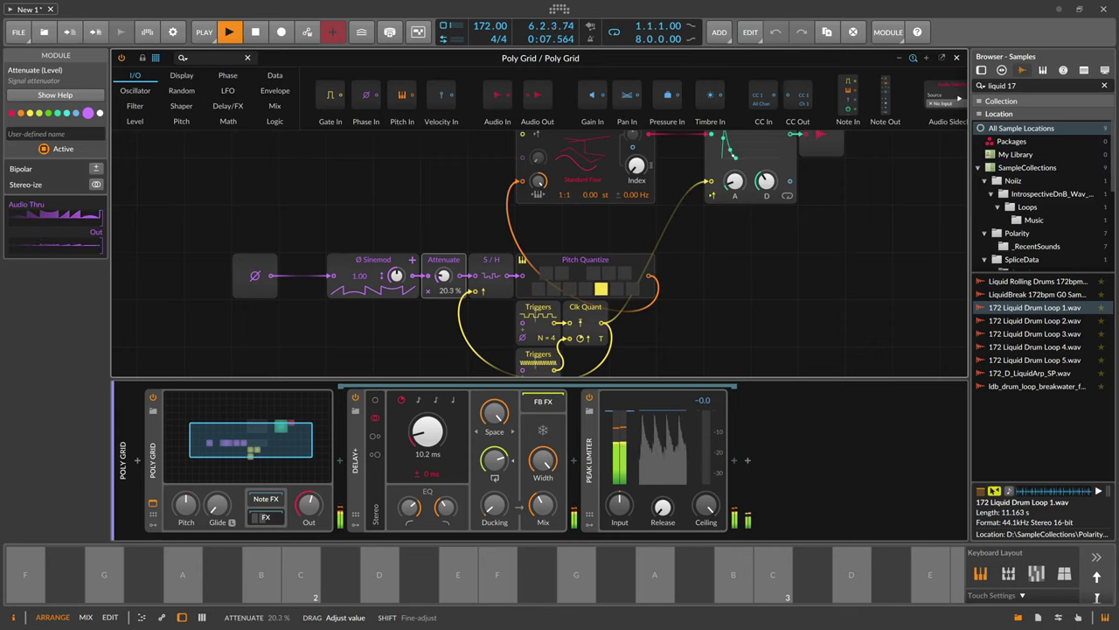
left_click_drag(444, 270, 444, 268)
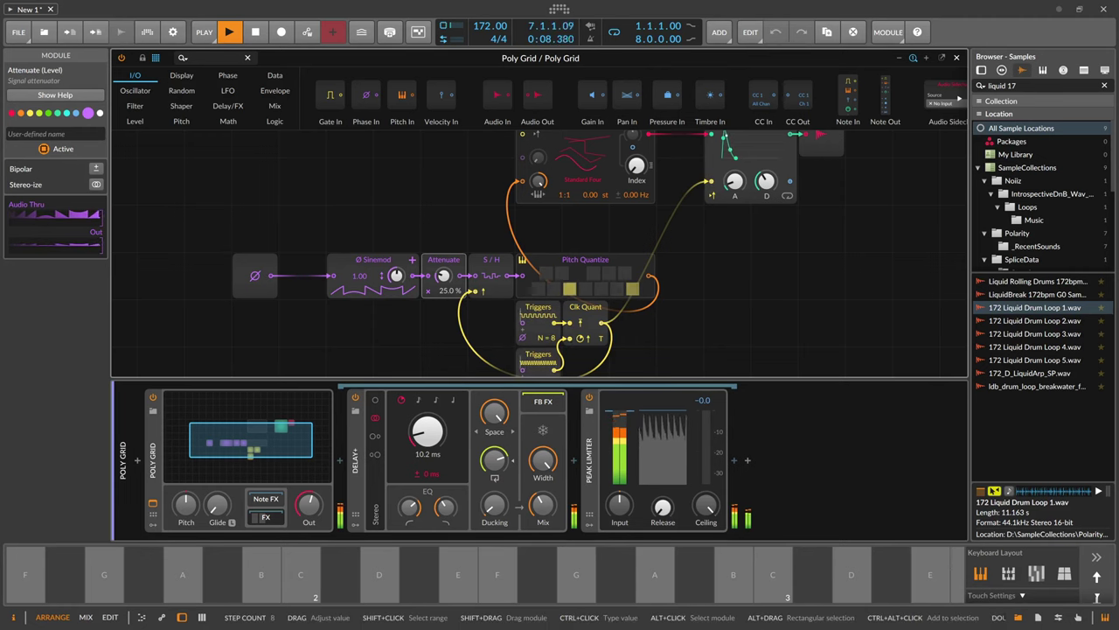
- Set the upper Triggers module to N = 7 and collapse the Poly Grid's FX chain
left_click_drag(550, 339, 544, 347)
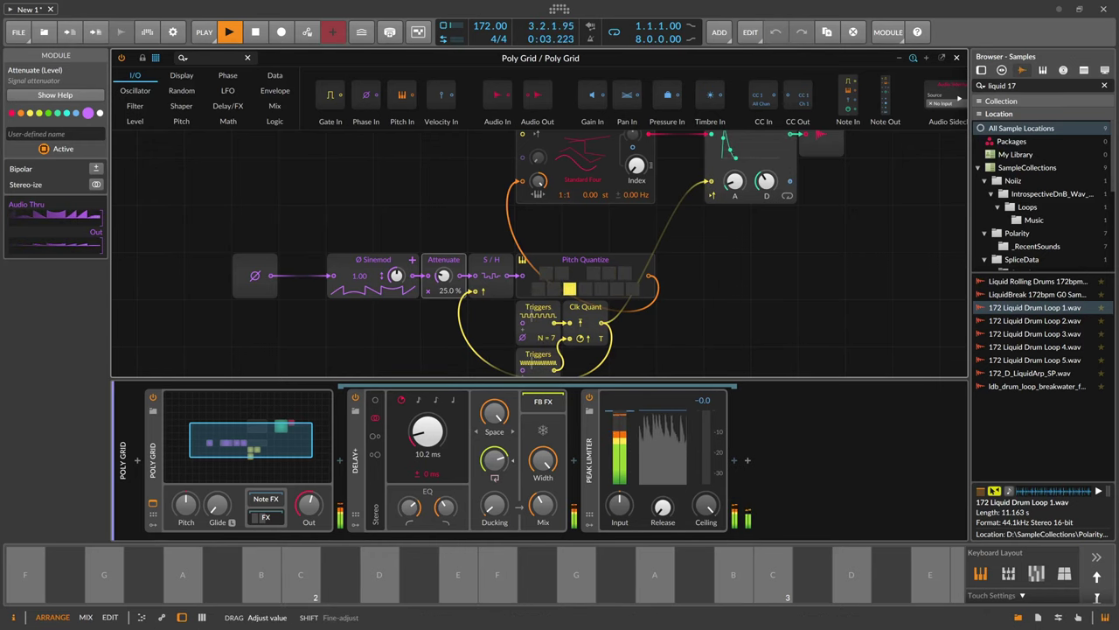
left_click(266, 516)
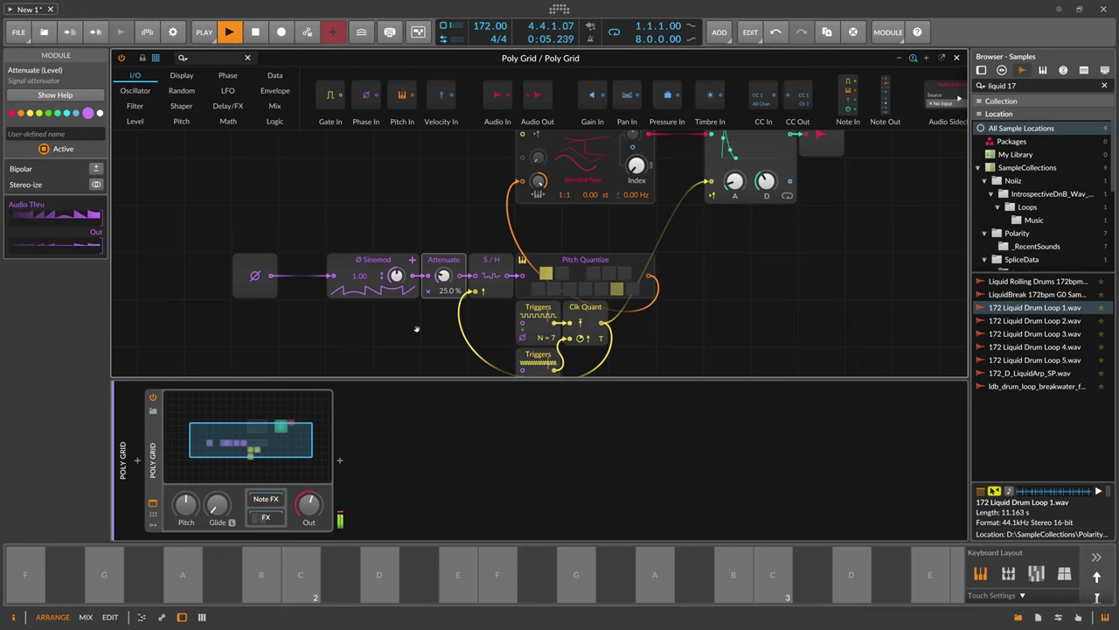
scroll(342, 315, "down", 3)
left_click_drag(368, 251, 340, 299)
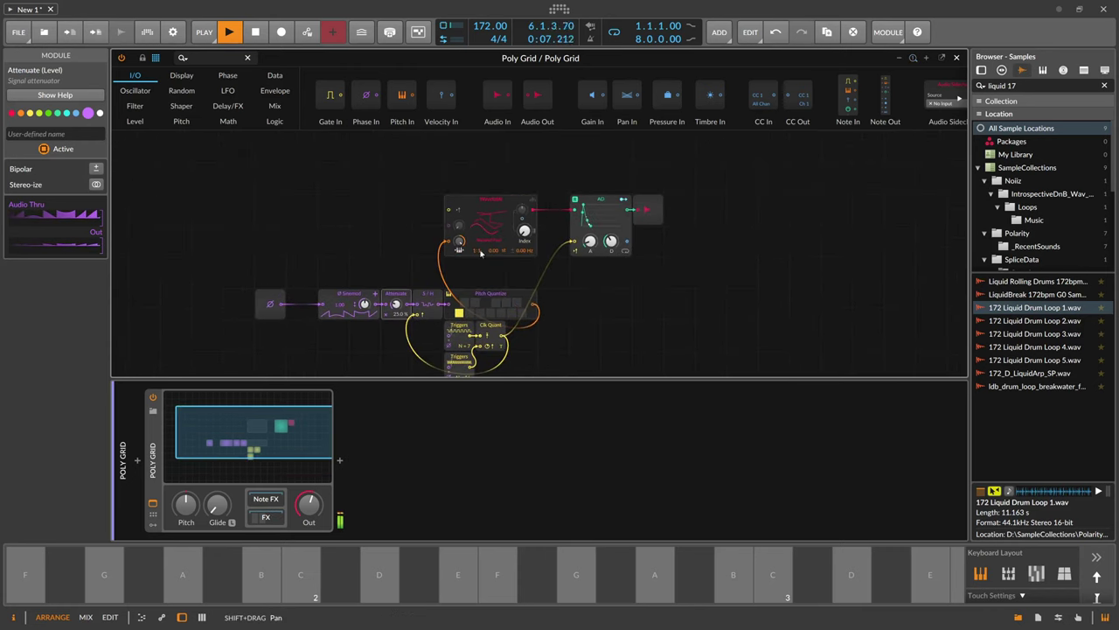
- Set the Poly Grid's output level to -11.2 dB and close its grid editor
left_click(611, 243)
left_click(589, 246)
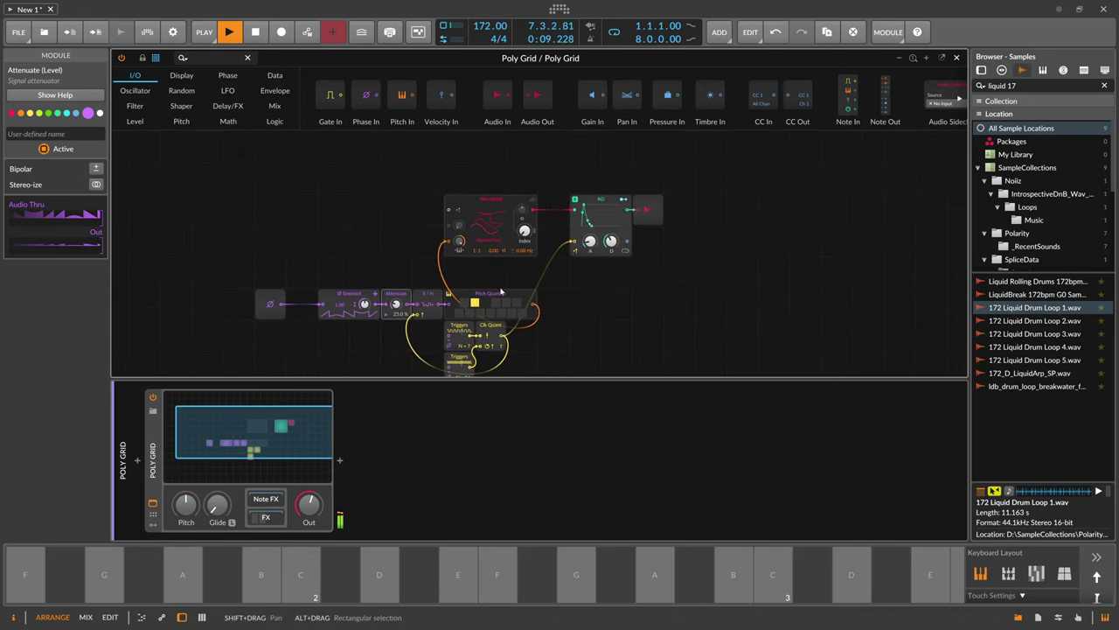
left_click_drag(308, 505, 308, 509)
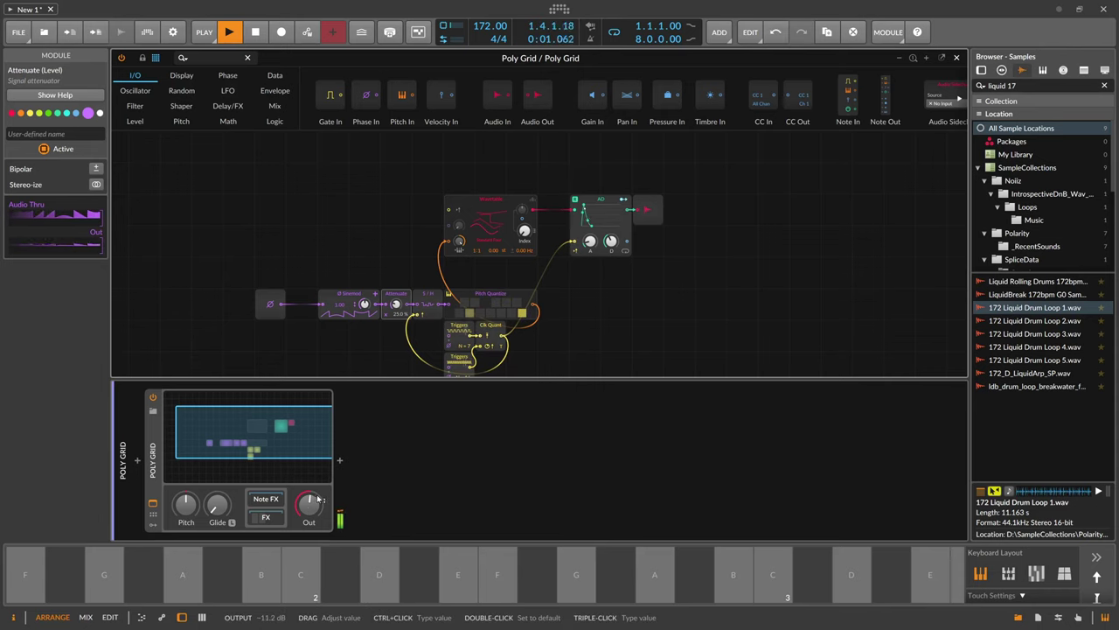
left_click(957, 58)
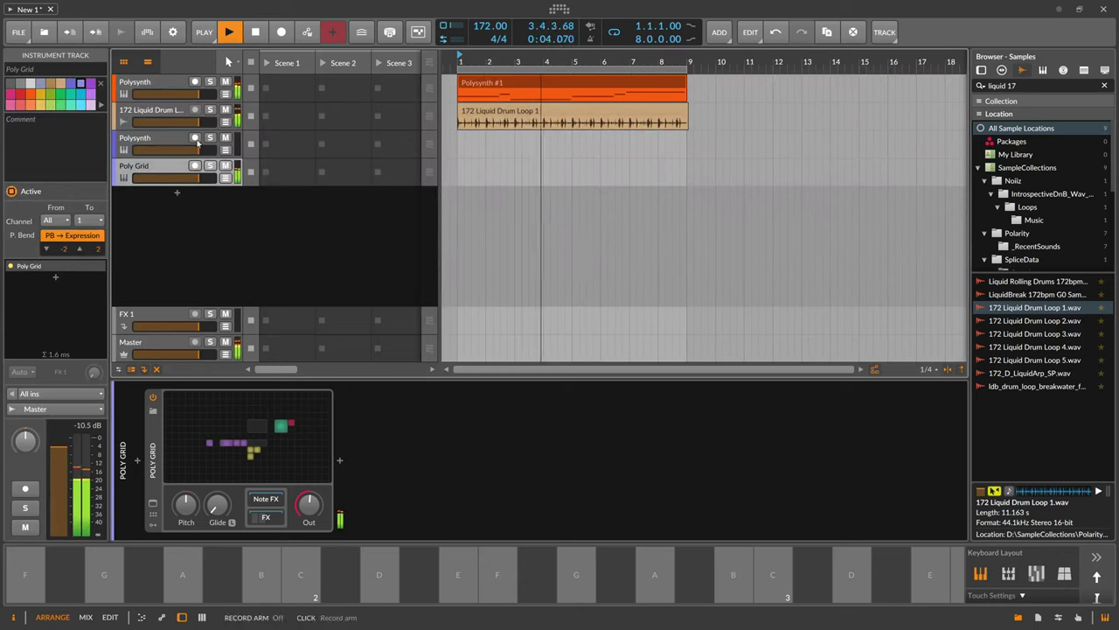
- Arm the second Polysynth track for recording, stop playback, and mute the Poly Grid track
left_click(195, 138)
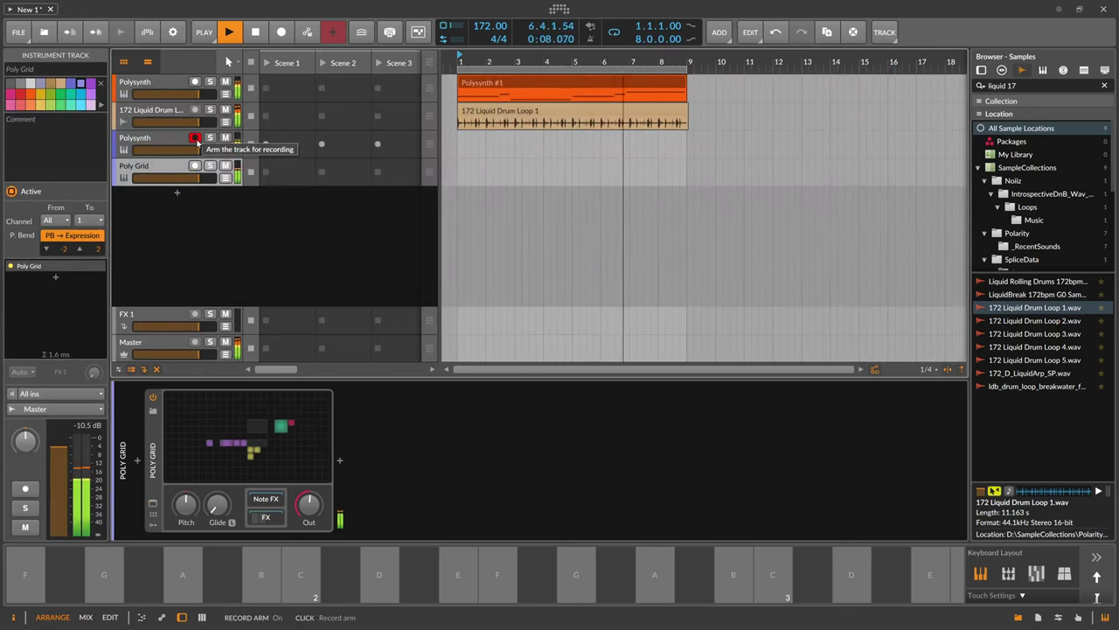
key("space")
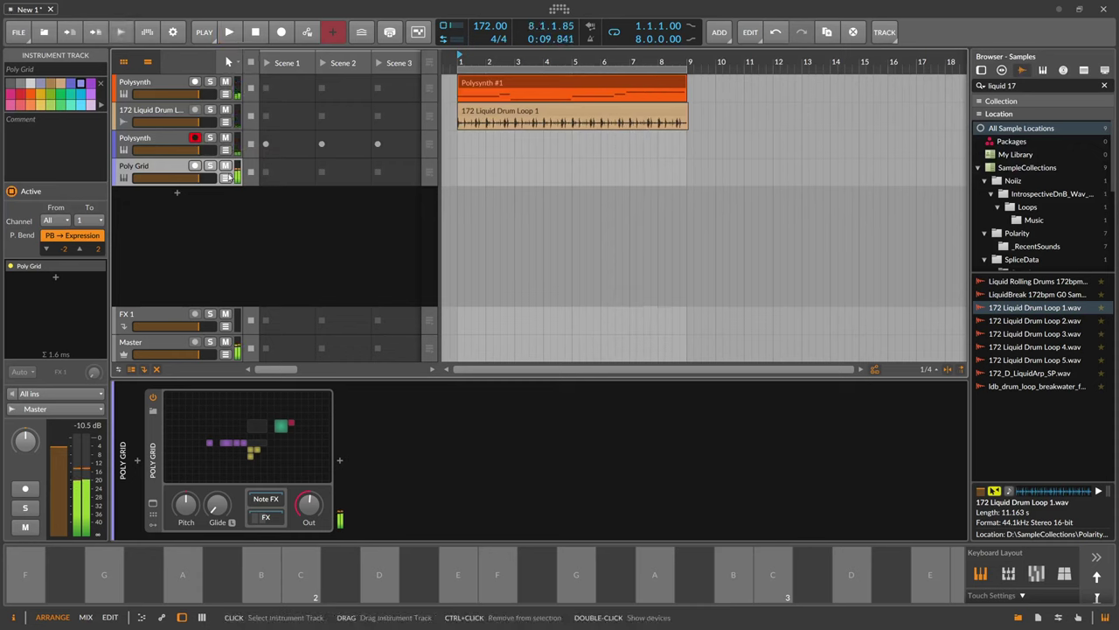
left_click(225, 165)
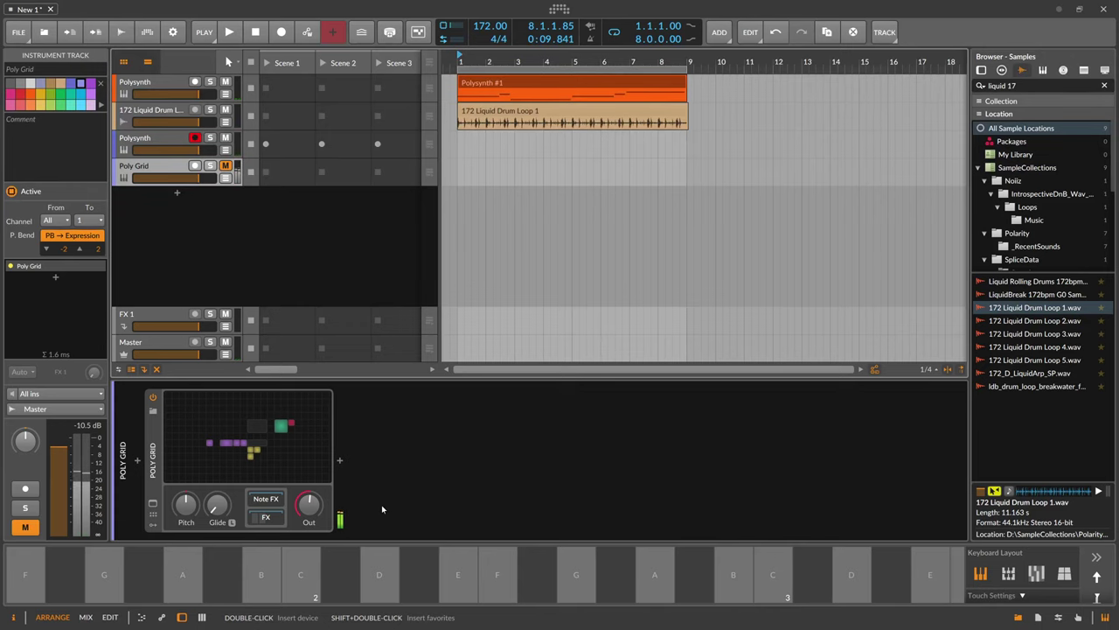
- Examine the two Multi-note devices and the Note Wrap device on the chord Polysynth track
left_click(270, 154)
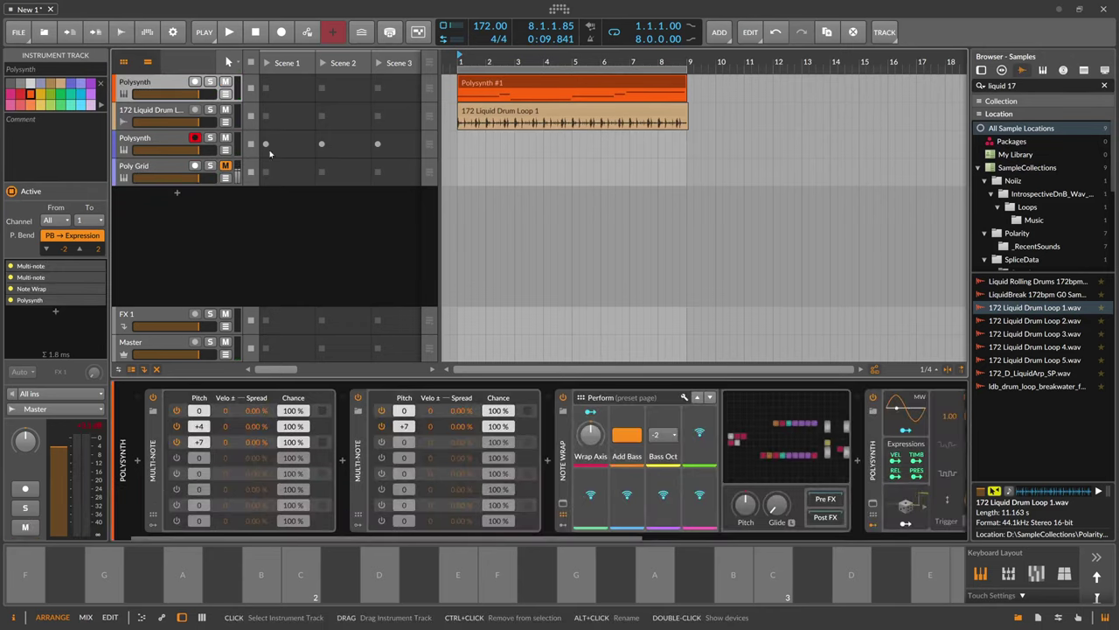
left_click(156, 459)
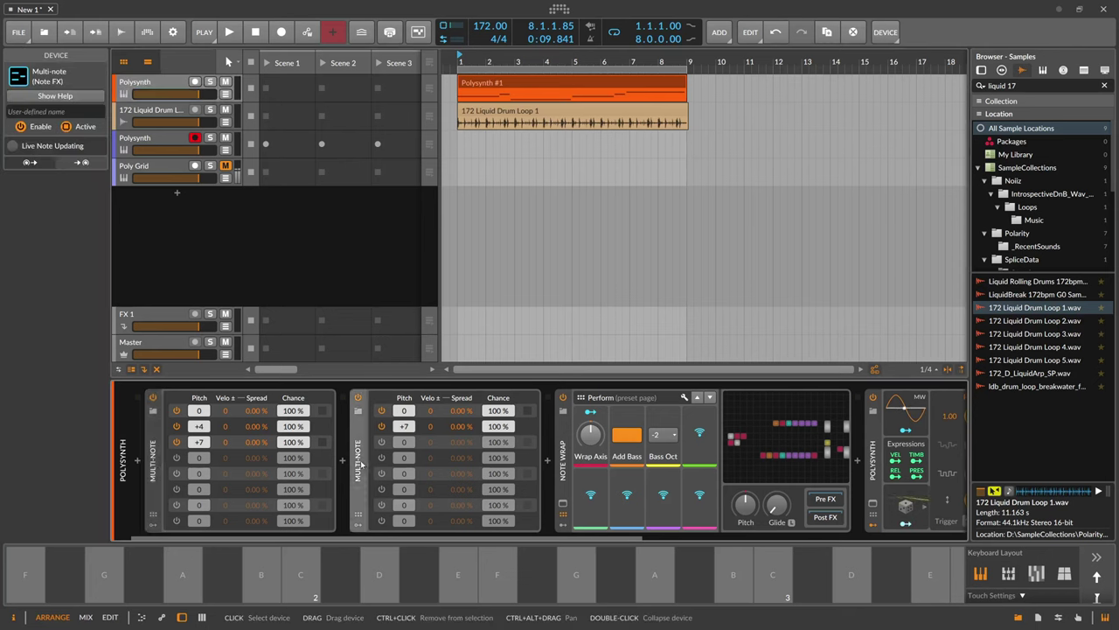
left_click(563, 469)
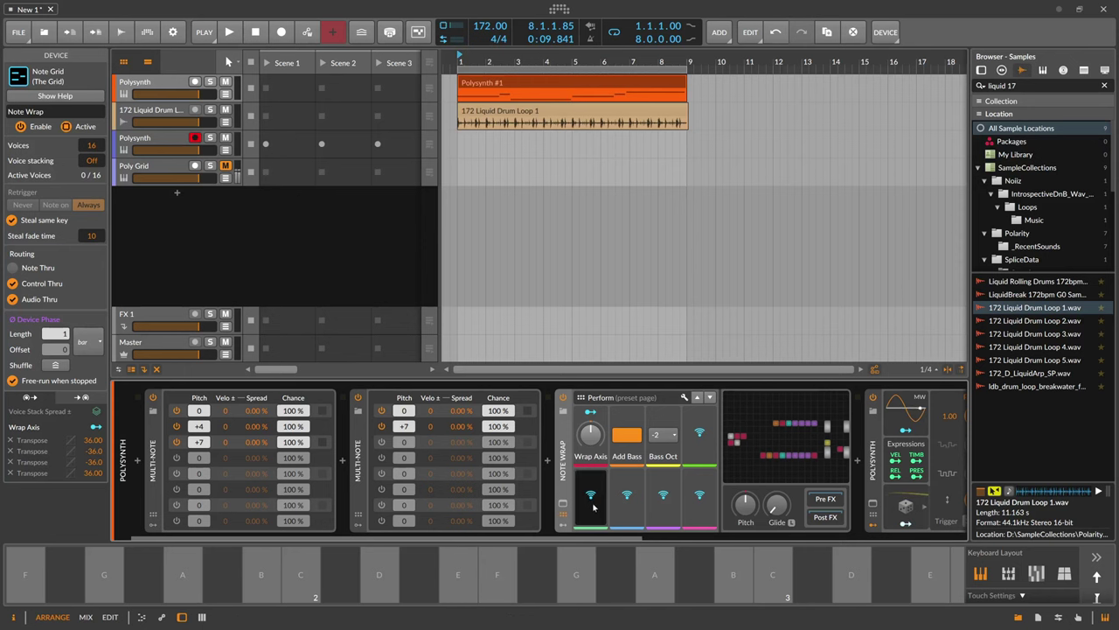
left_click_drag(570, 538, 710, 538)
- Examine the Note Wrap patch's chord and bass note paths, including Add Bass and the MIDI channels of the note outputs
left_click(574, 430)
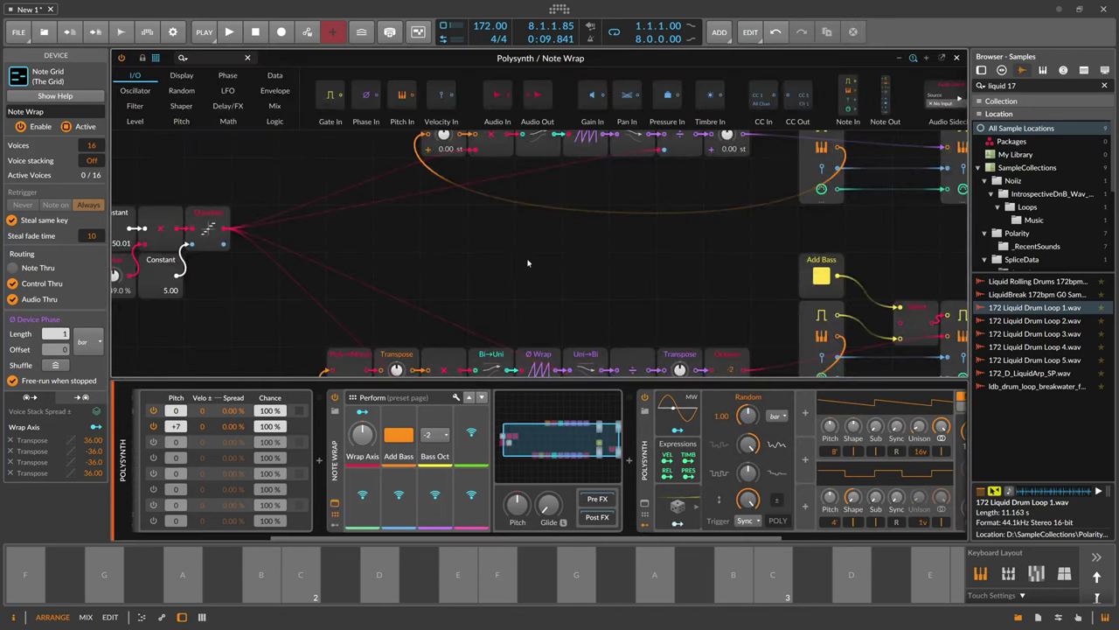
scroll(532, 253, "down", 3)
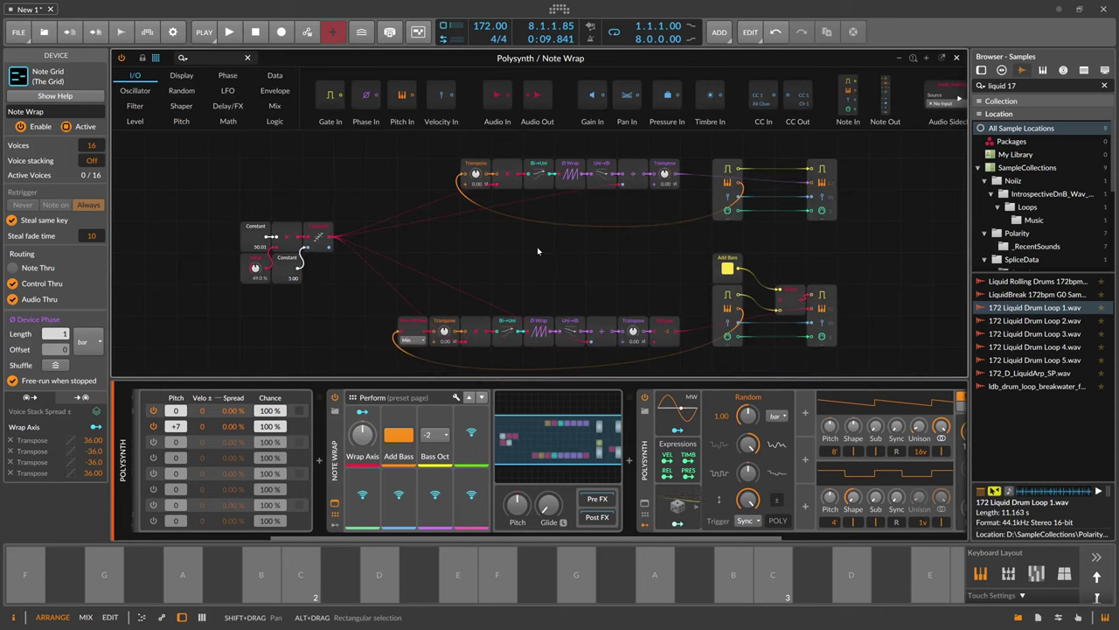
scroll(537, 247, "right", 3)
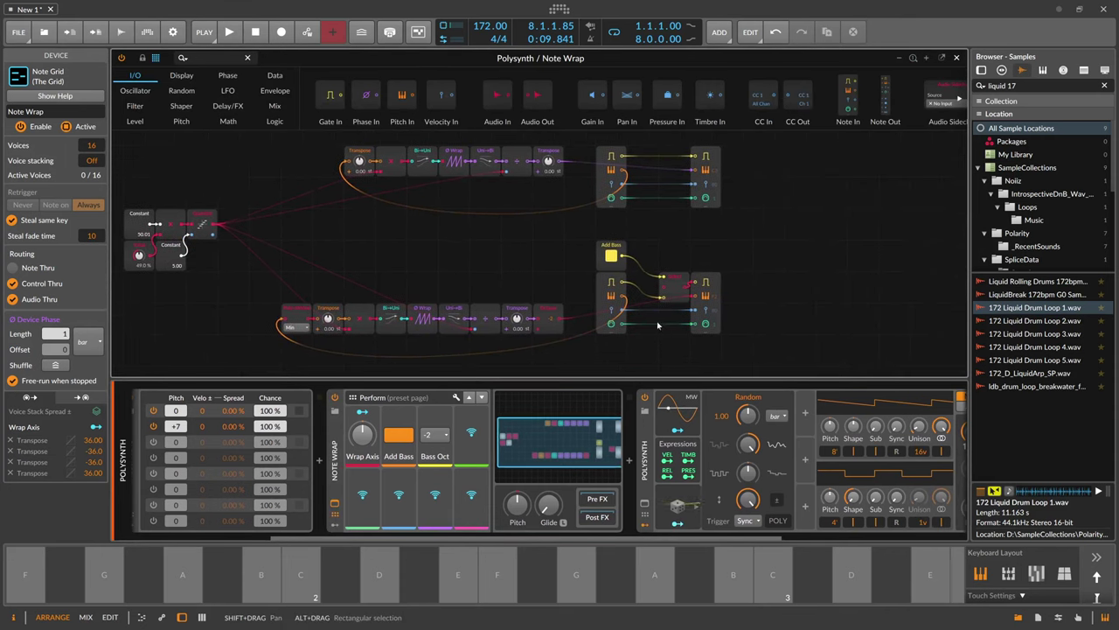
scroll(657, 321, "up", 2)
scroll(582, 301, "right", 2)
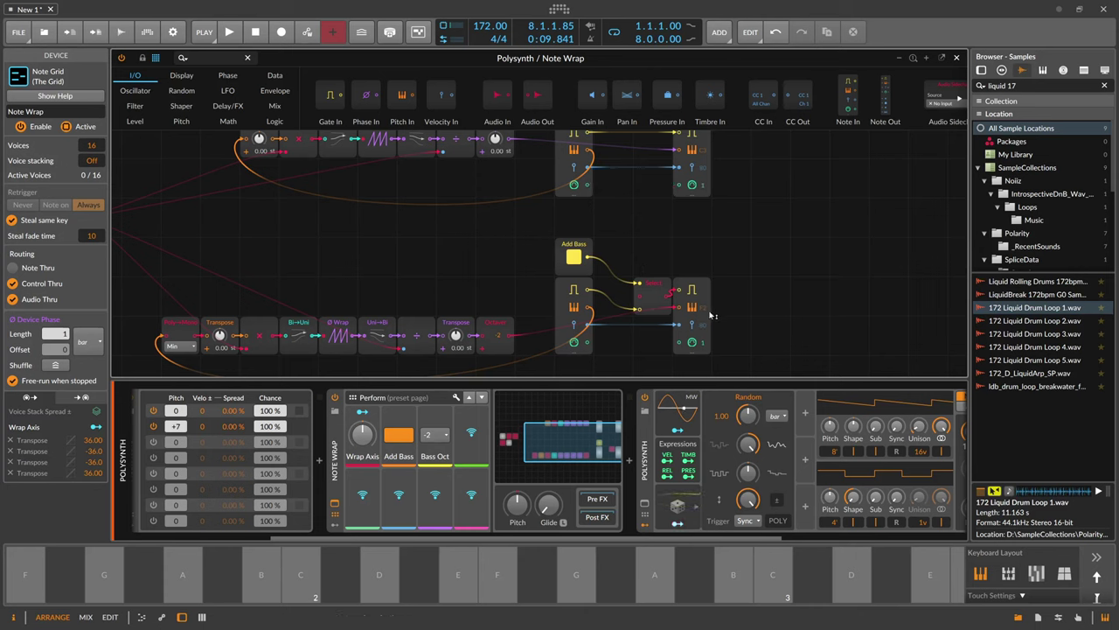
left_click(400, 435)
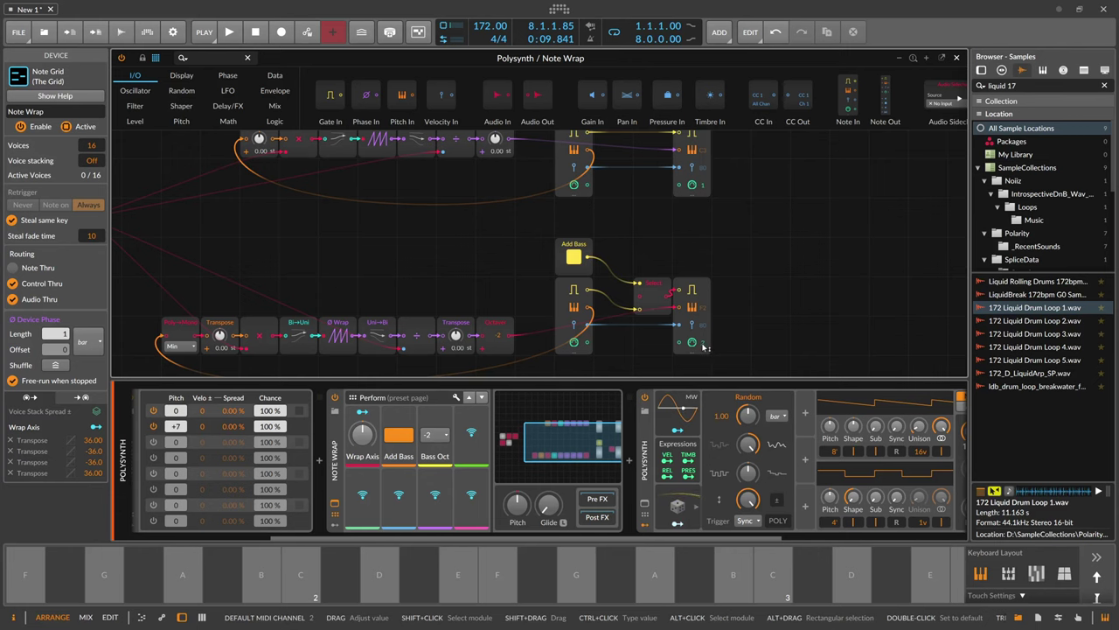
left_click(955, 59)
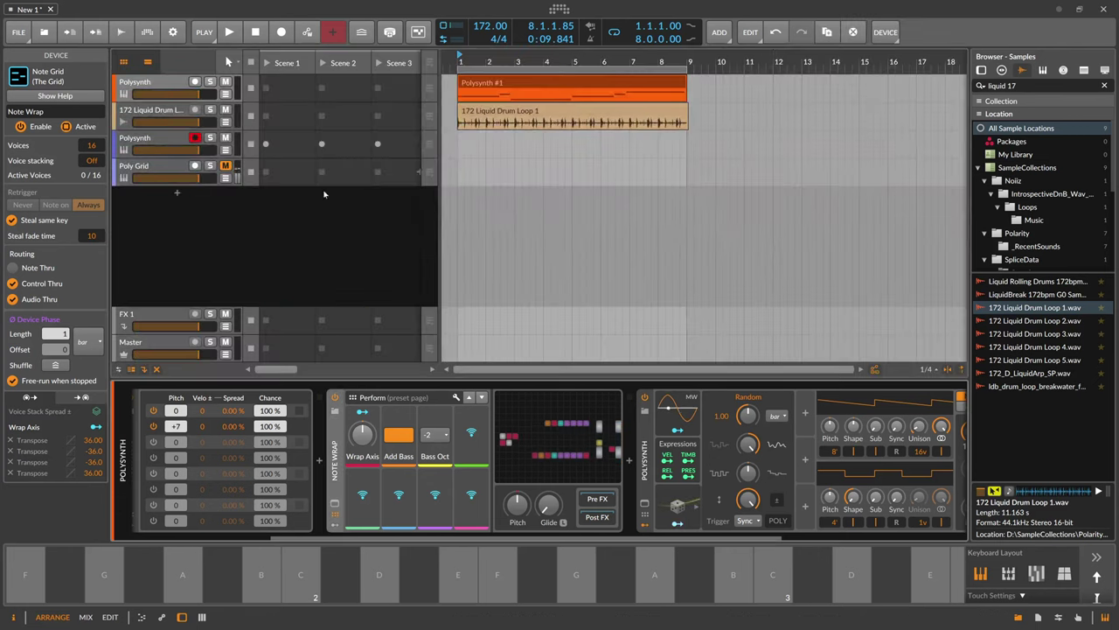
- Add a new instrument track with the Polymer synth
key("ctrl+t")
type("p")
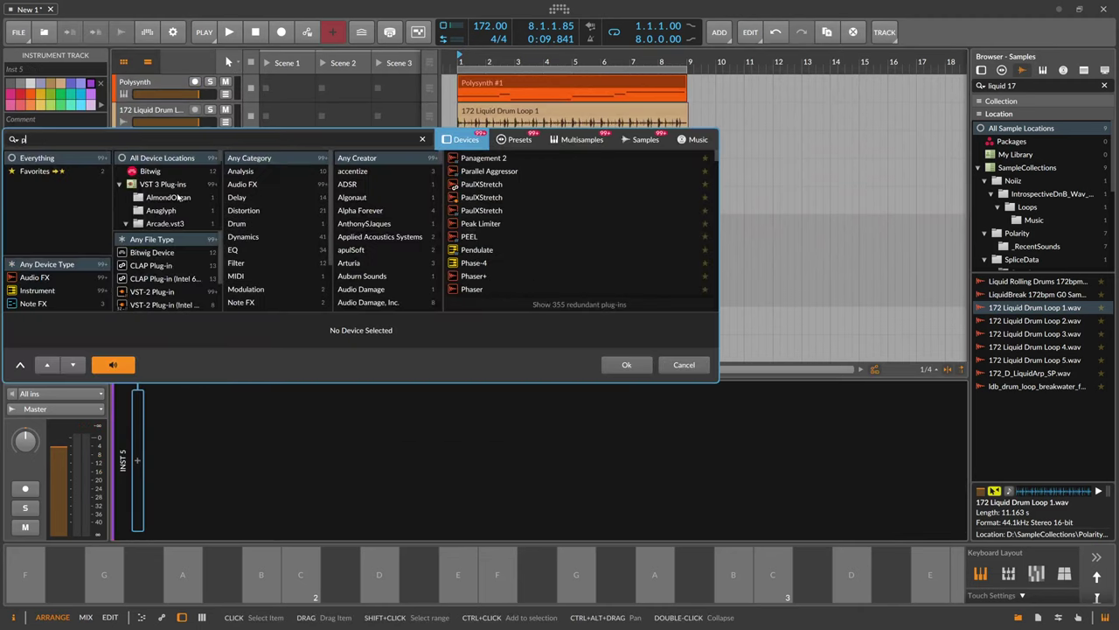
type("h")
key("BackSpace")
key("BackSpace")
type("poly")
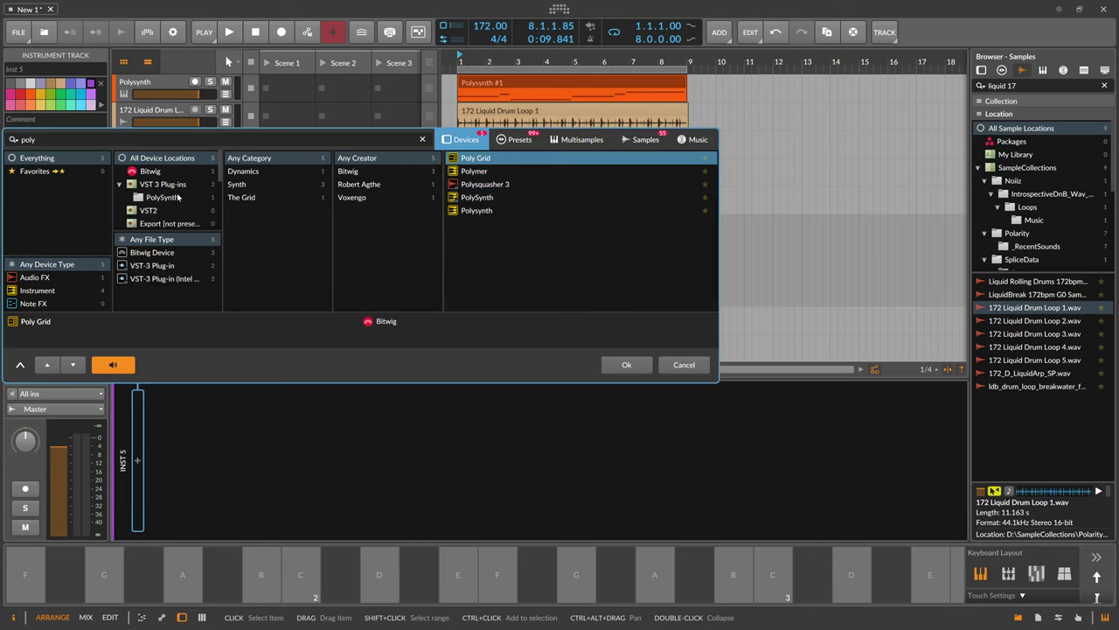
key("Down")
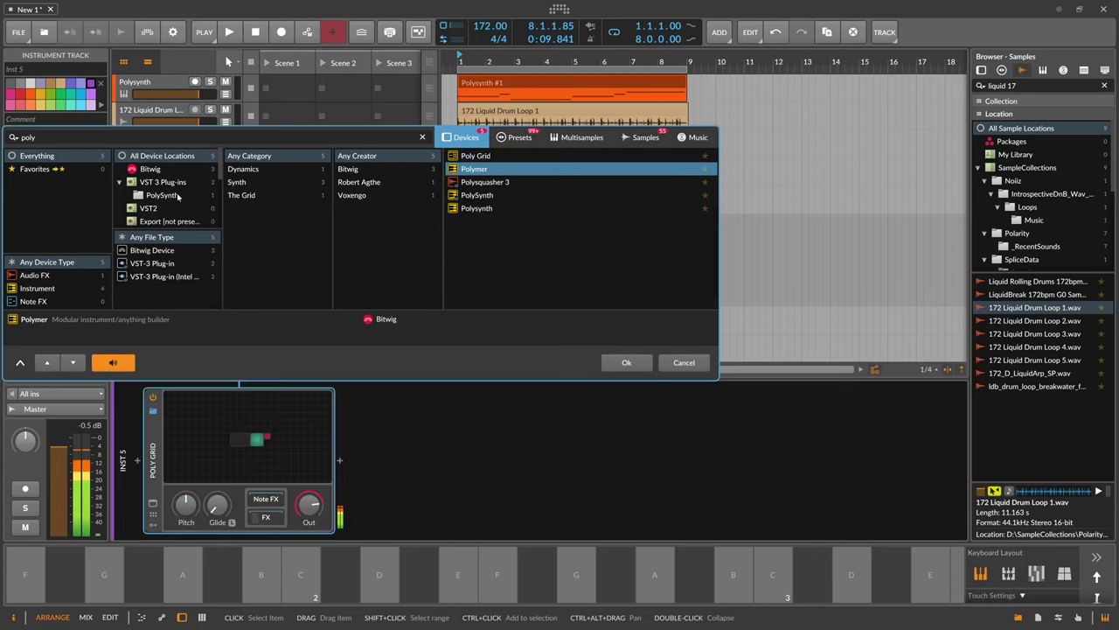
key("Return")
- Insert a Note Receiver before the Polymer and set its source to the Note Wrap device on the first Polysynth track
left_click(140, 461)
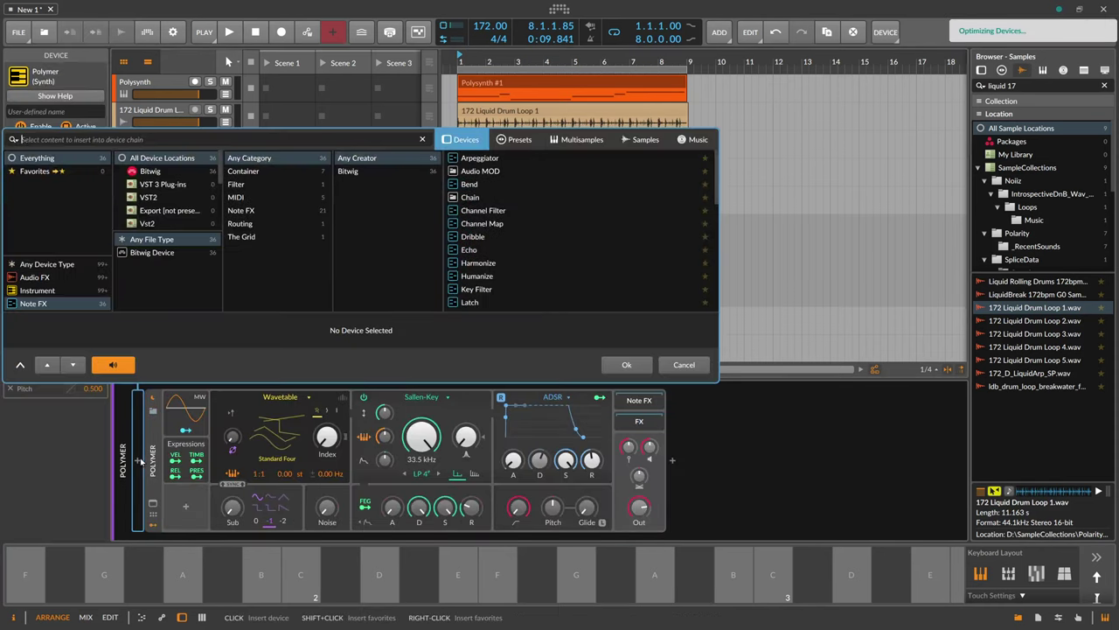
type("rece")
key("Return")
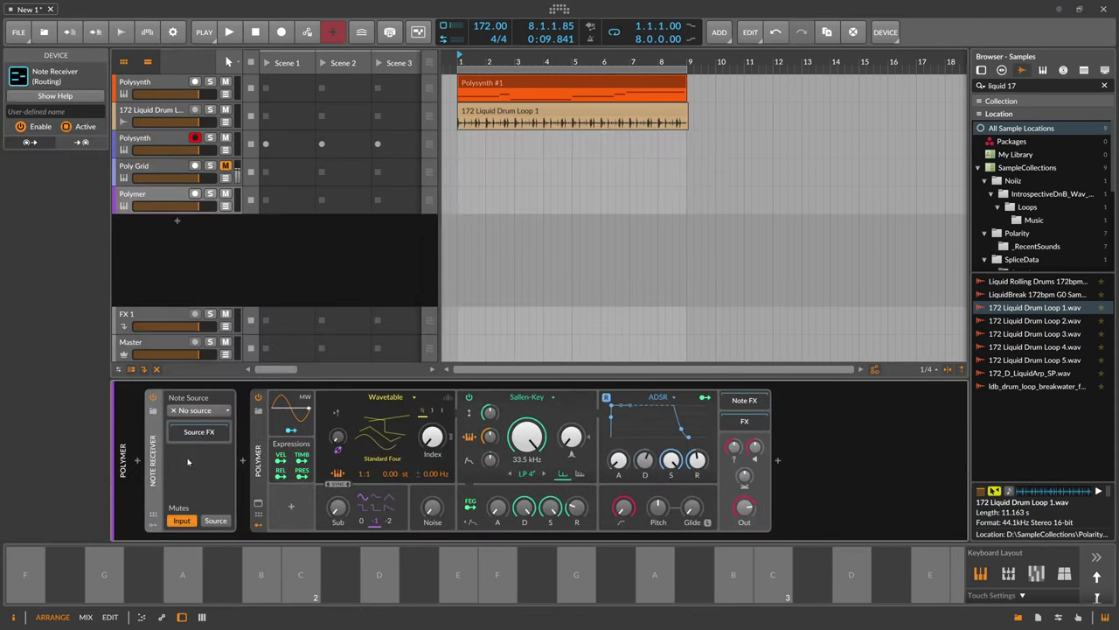
left_click(197, 411)
mouse_move(223, 457)
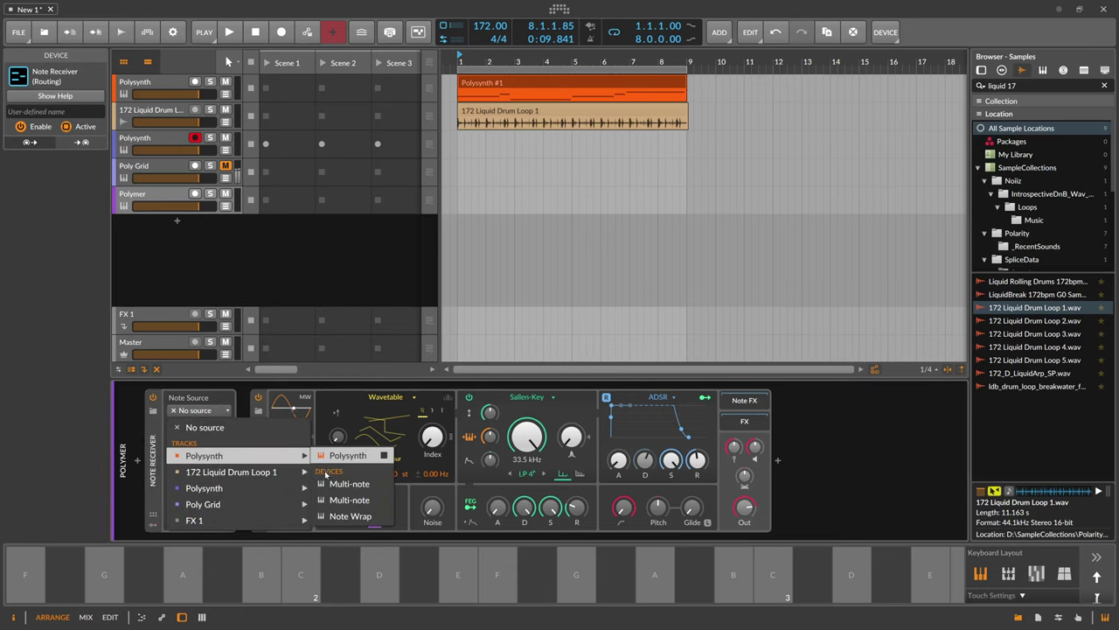
left_click(350, 516)
- Insert a Channel Filter between the Note Receiver and the Polymer, passing only channel 2
left_click(244, 463)
type("cha")
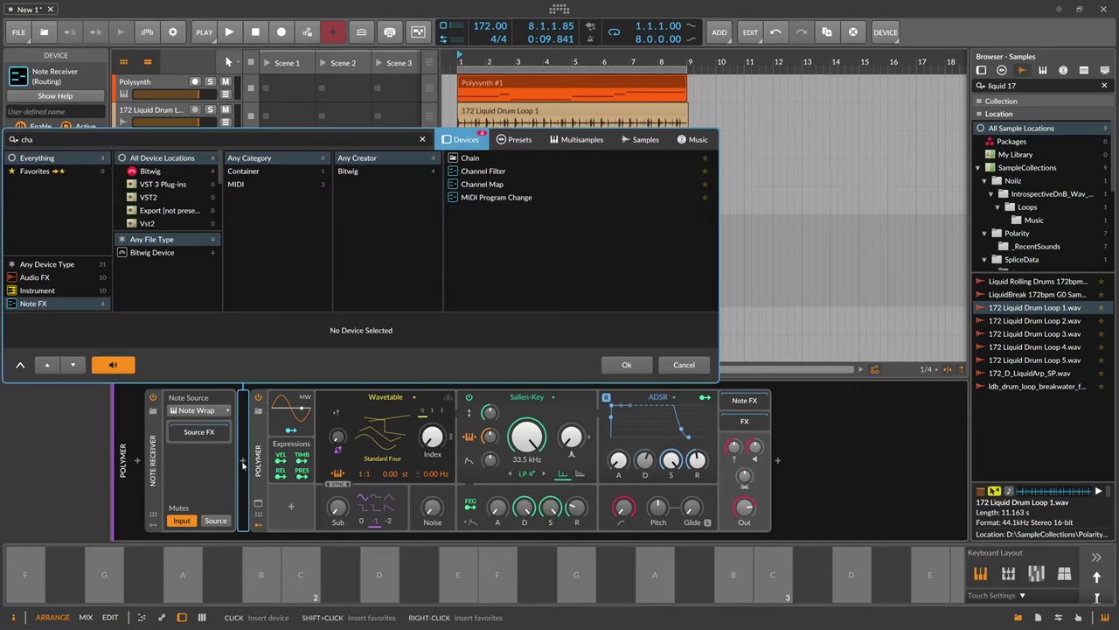
type("n")
key("Down")
key("Return")
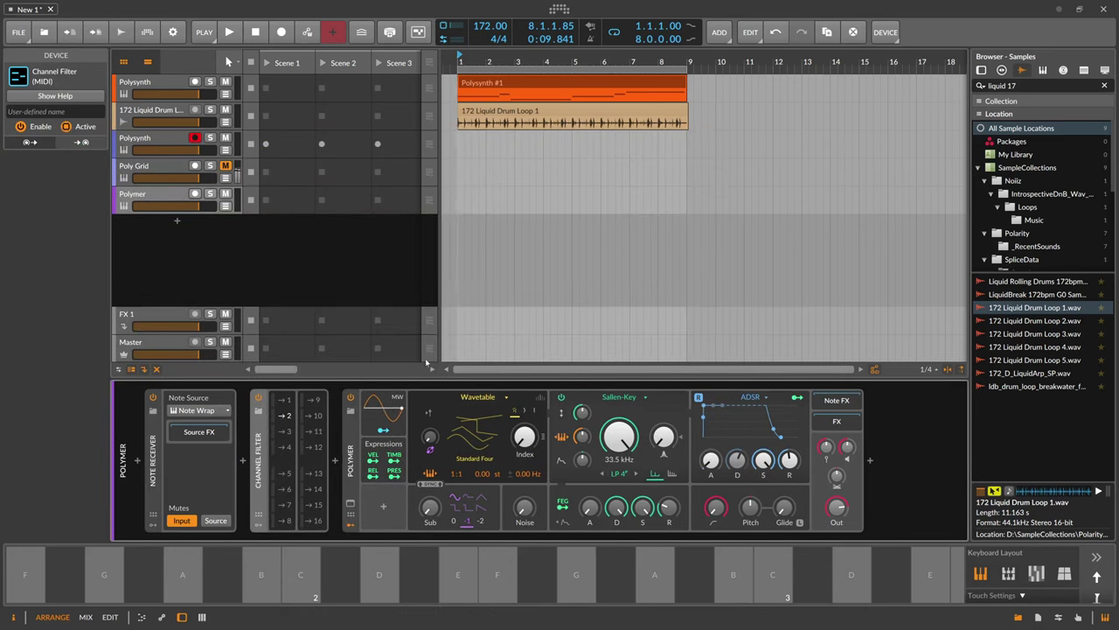
- Solo the Polymer track, play it back, and lower the Polymer's filter cutoff to about 330 Hz
left_click(210, 194)
key("space")
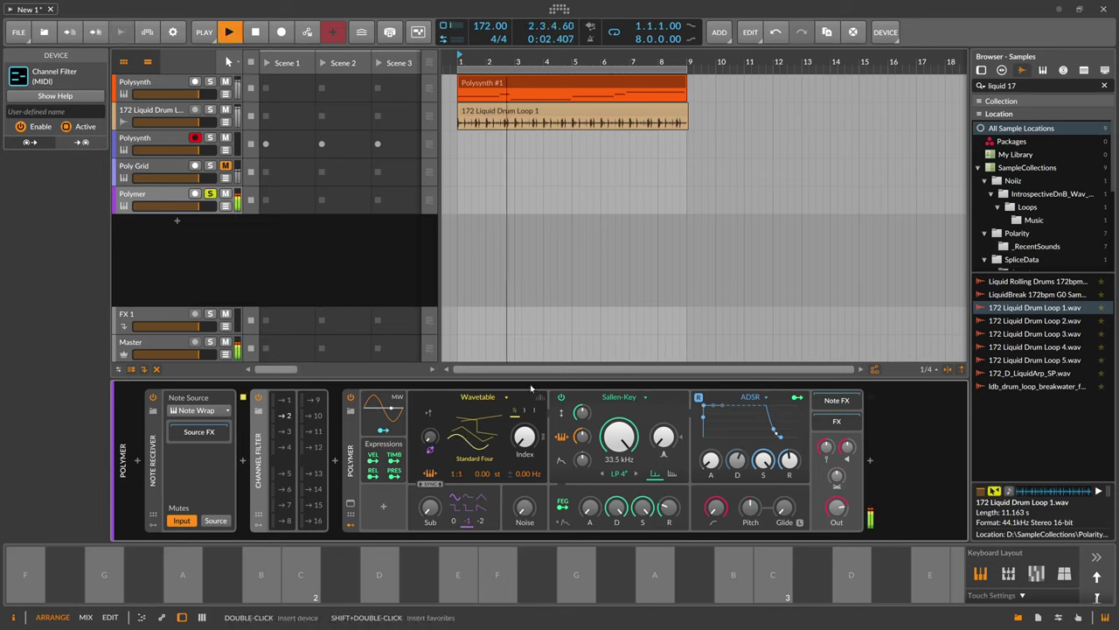
left_click_drag(619, 436, 619, 511)
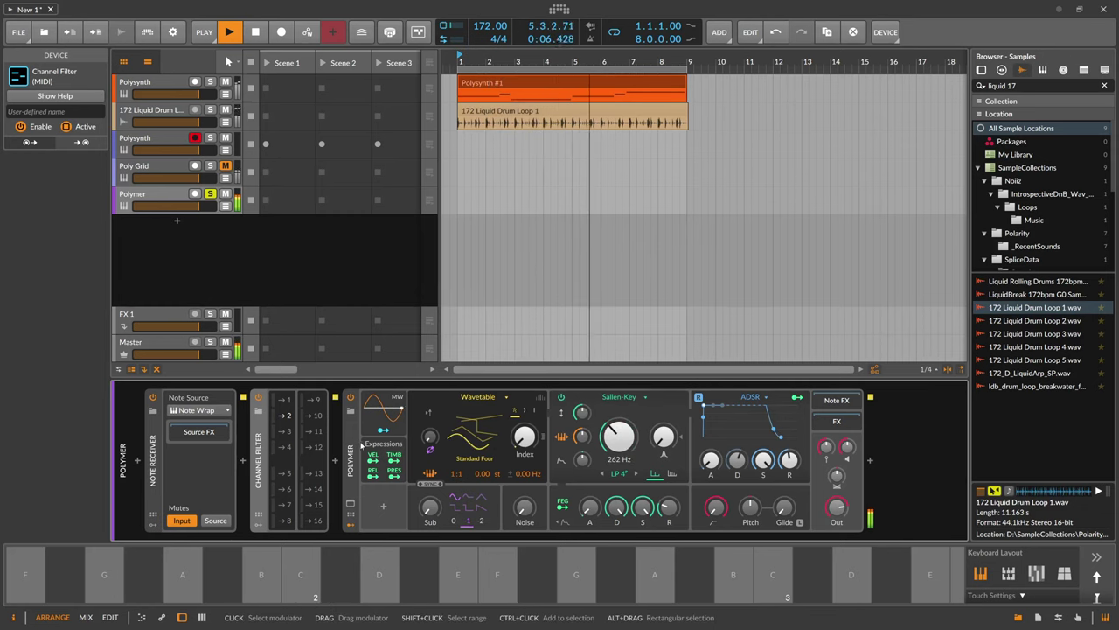
double_click(356, 448)
left_click(354, 449)
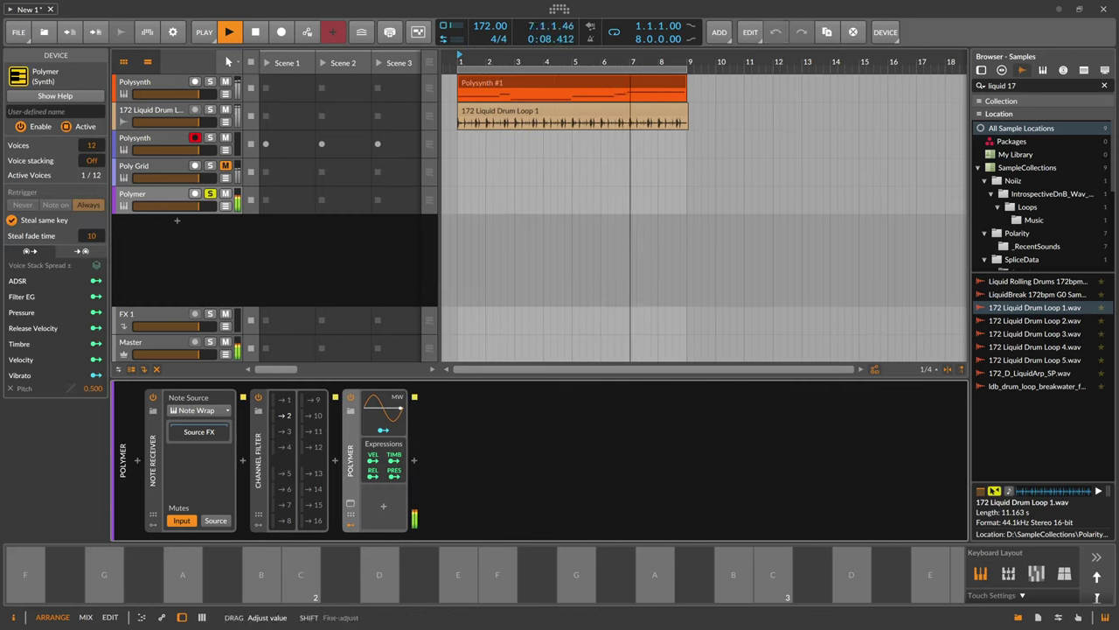
double_click(353, 457)
left_click(362, 284)
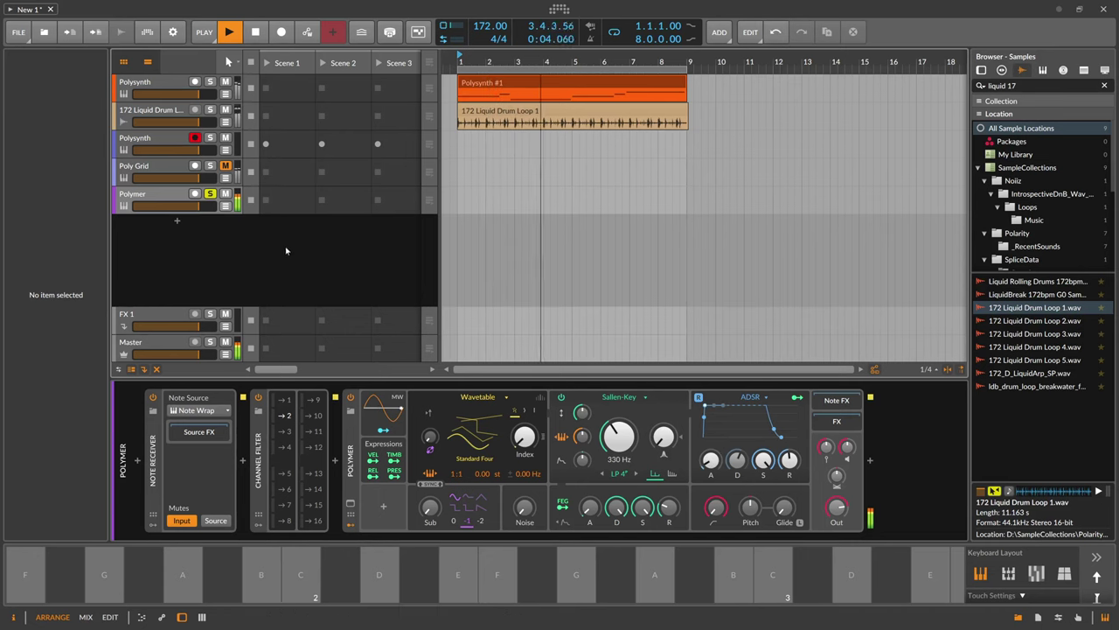
- Solo the drum loop track too, stop playback, and insert a Note Repeats device between the Channel Filter and the Polymer
left_click(210, 109)
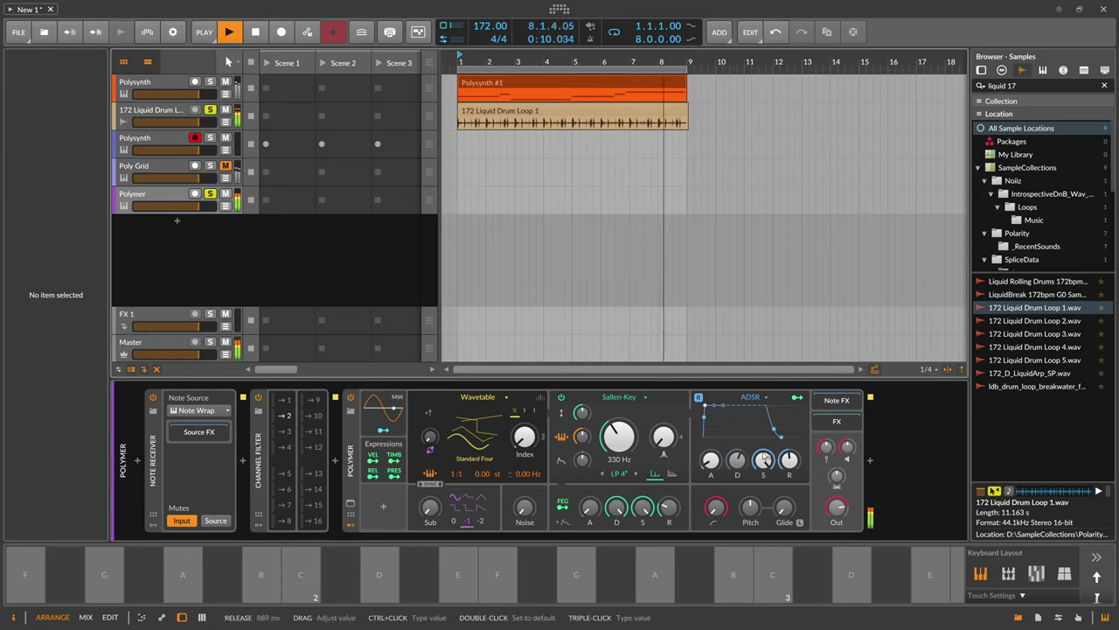
key("space")
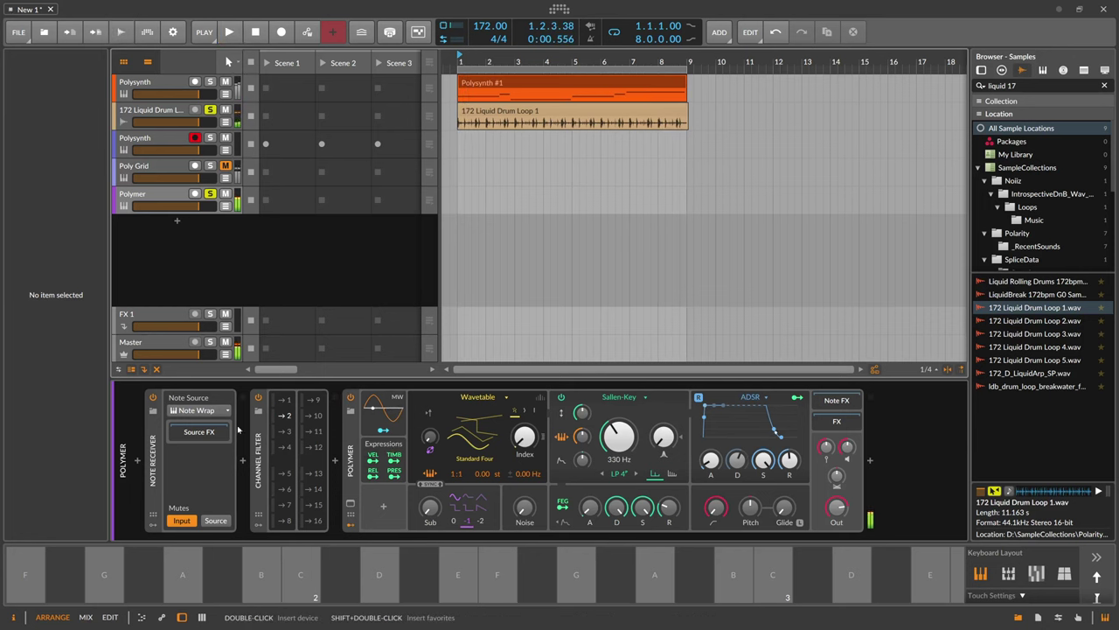
left_click(335, 460)
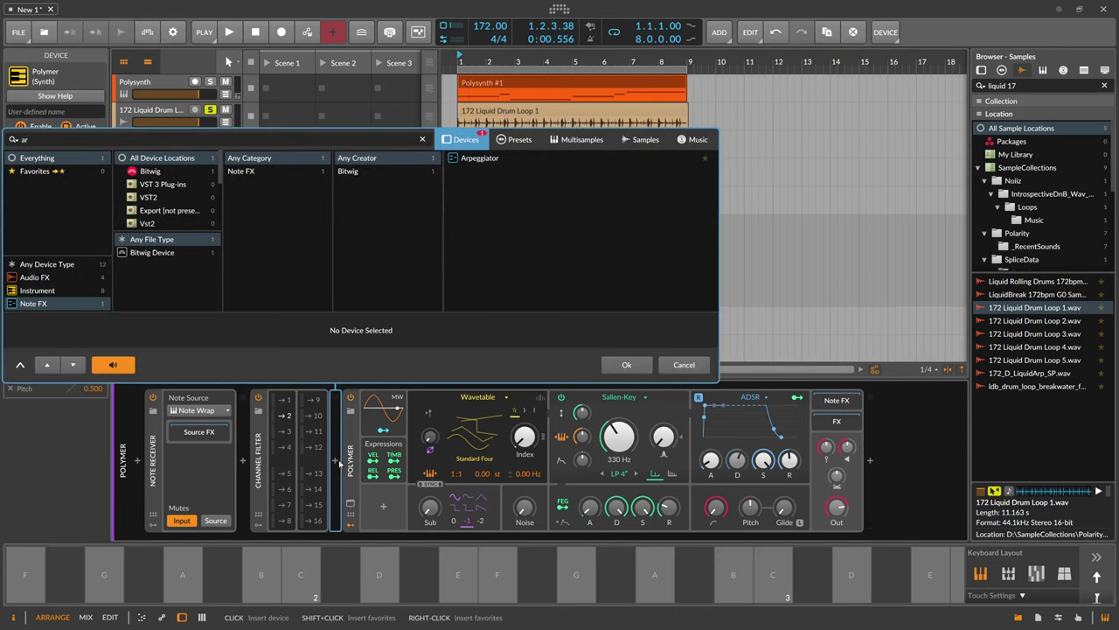
type("rep")
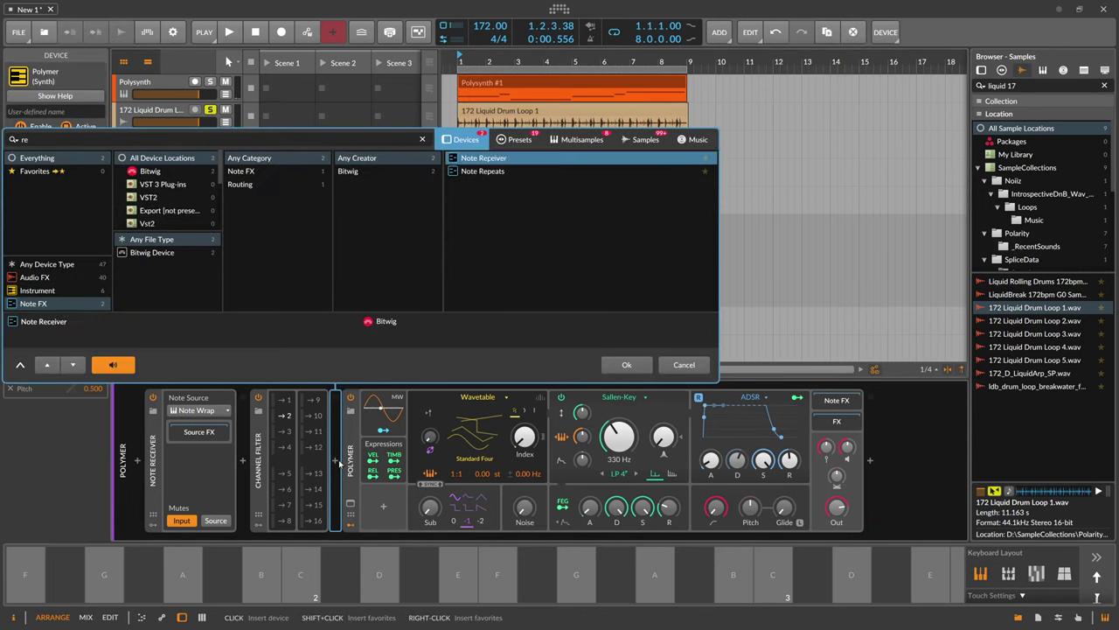
key("Return")
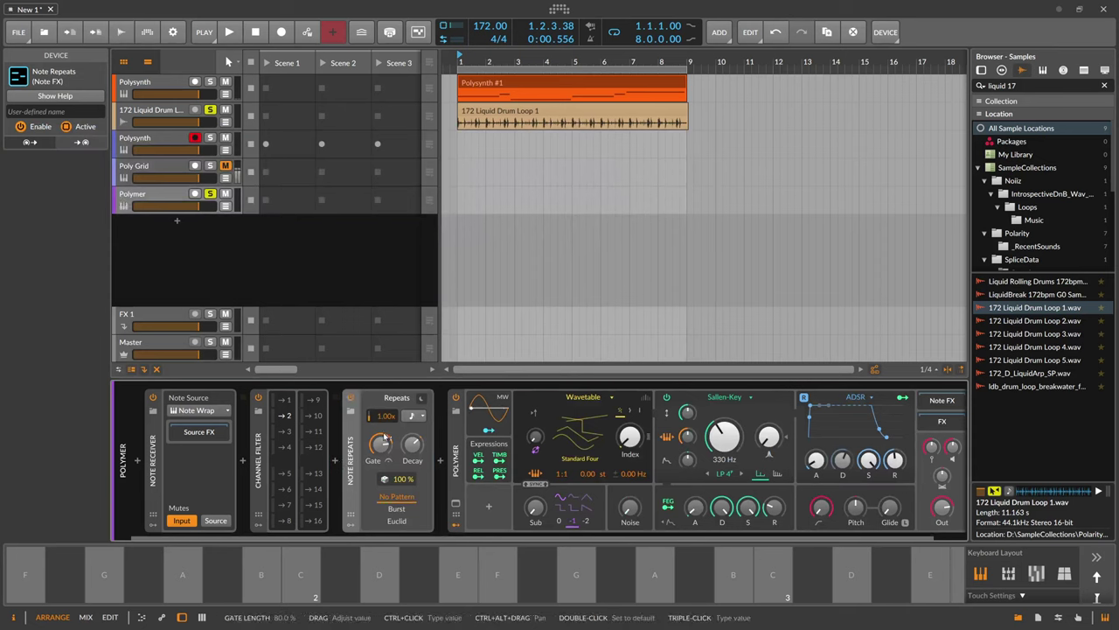
- Map the Polymer's filter envelope to the wavetable Index and adjust the filter's cutoff modulation amount during playback
left_click(229, 32)
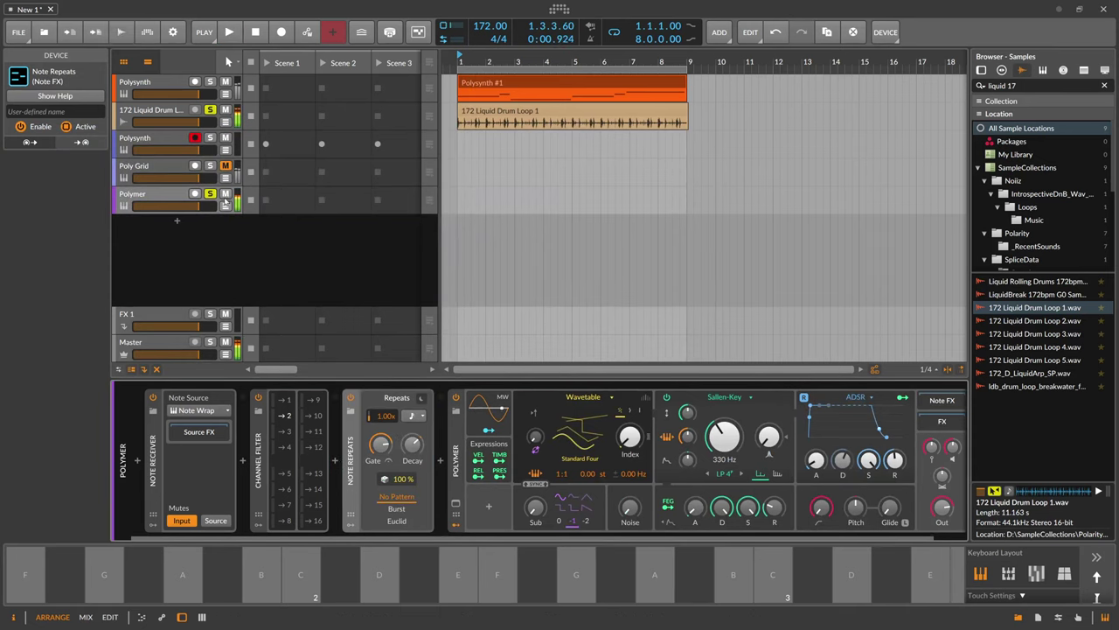
left_click(630, 441)
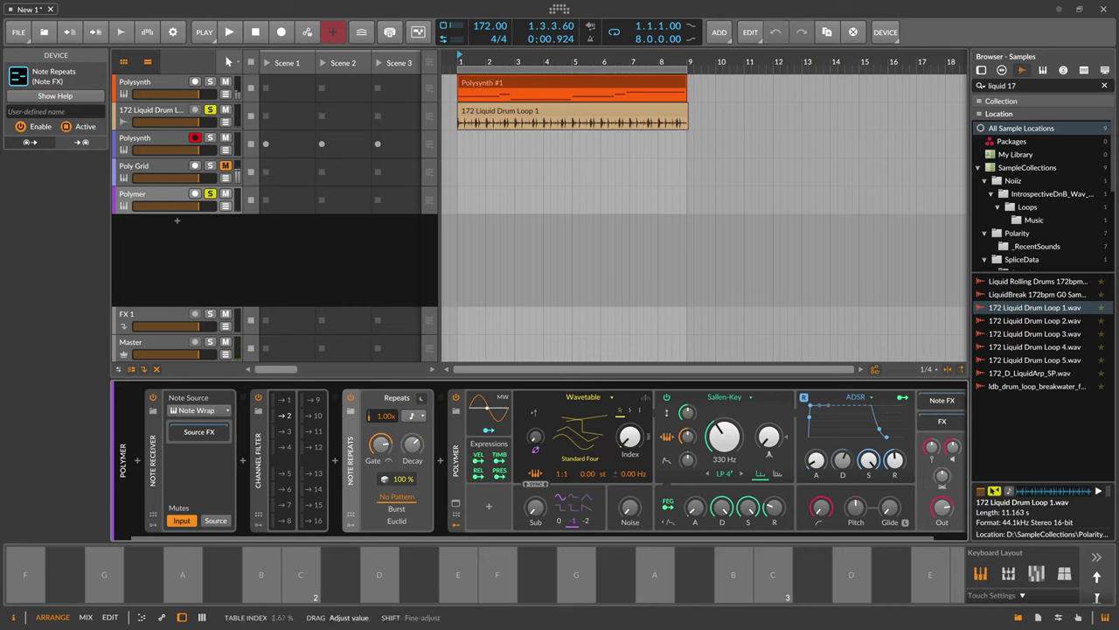
left_click(668, 506)
left_click_drag(630, 438, 630, 416)
left_click(668, 506)
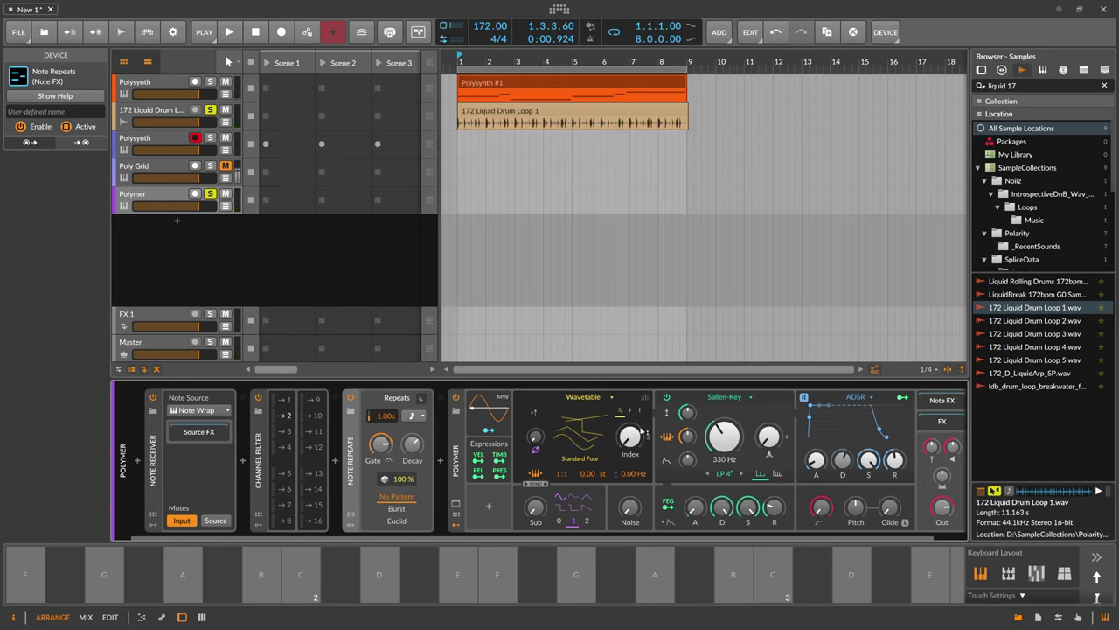
key("space")
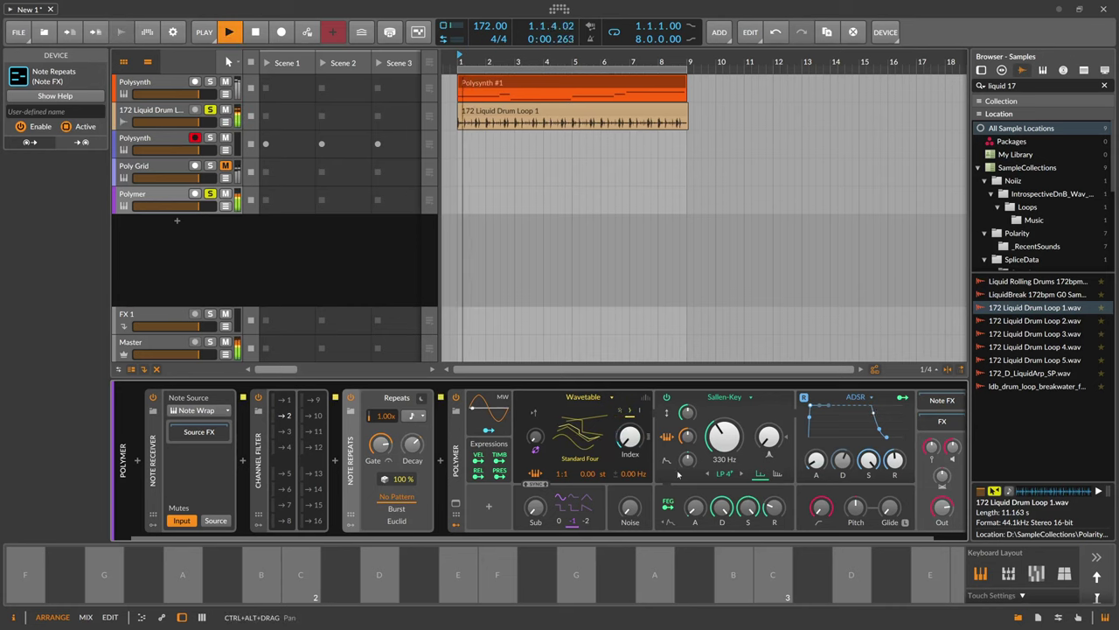
key("space")
key("space")
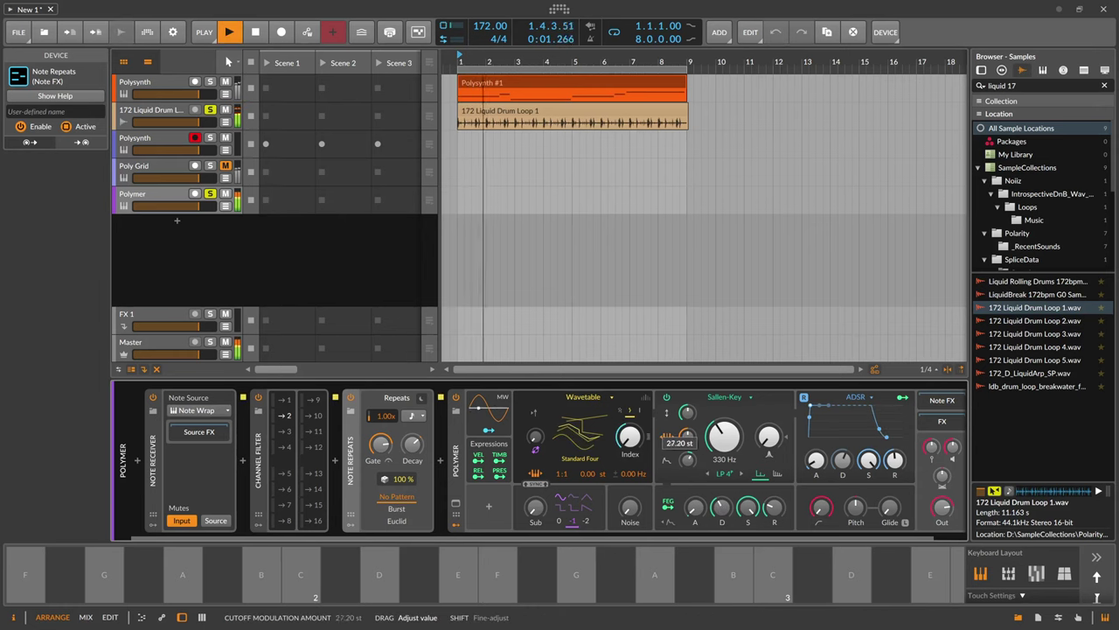
left_click_drag(694, 463, 695, 458)
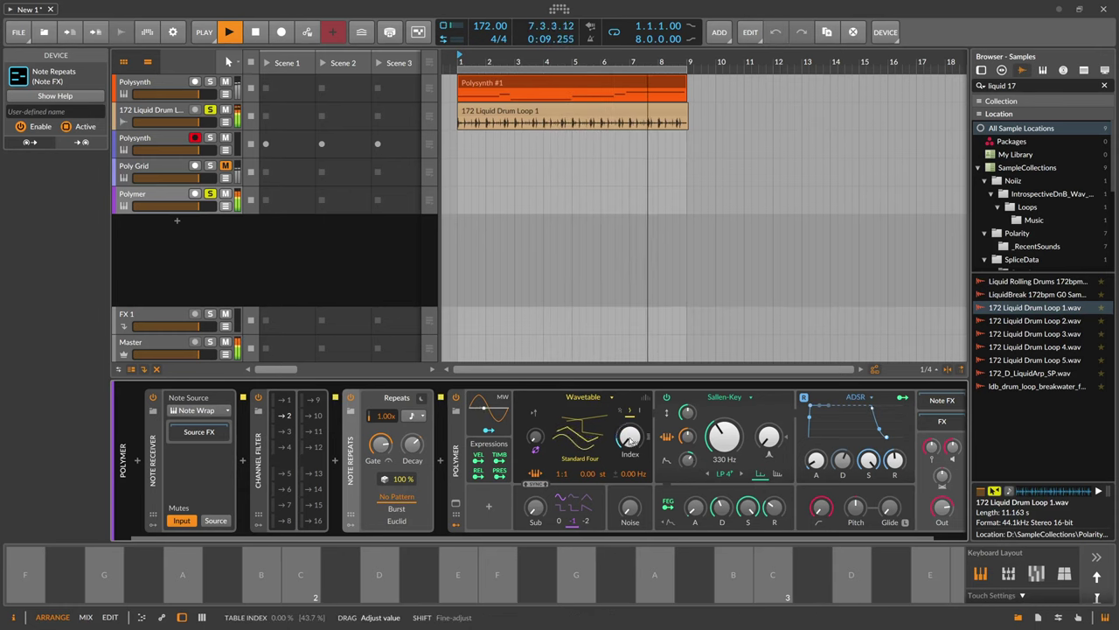
- Switch Note Repeats to the Euclid pattern with 32.3 % density and 11.3 % rotation
left_click(412, 415)
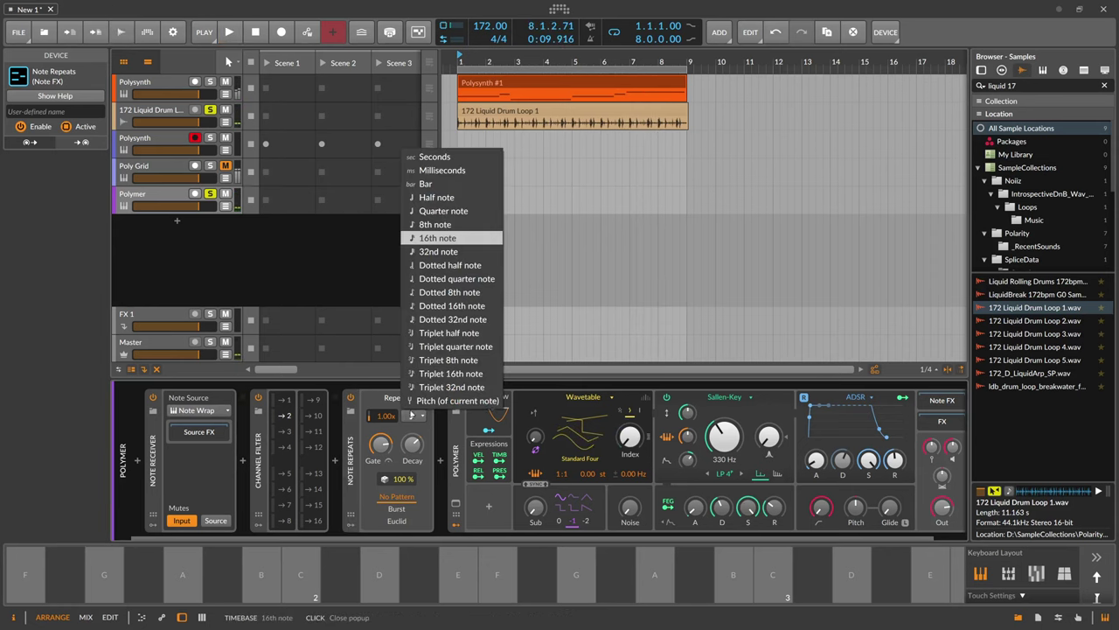
left_click(455, 278)
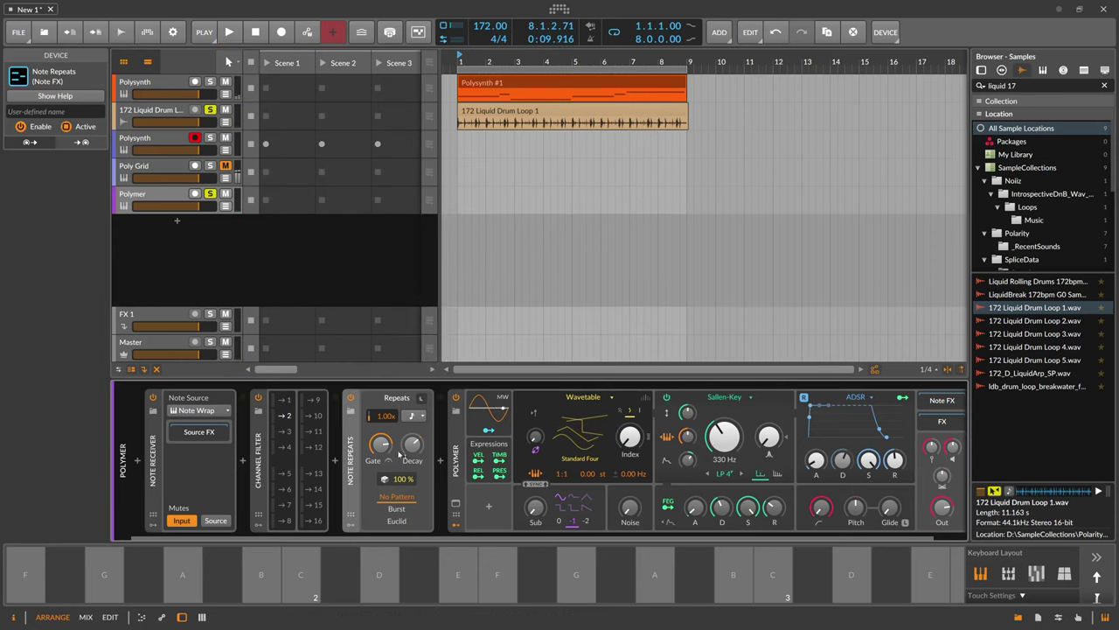
left_click(398, 521)
key("space")
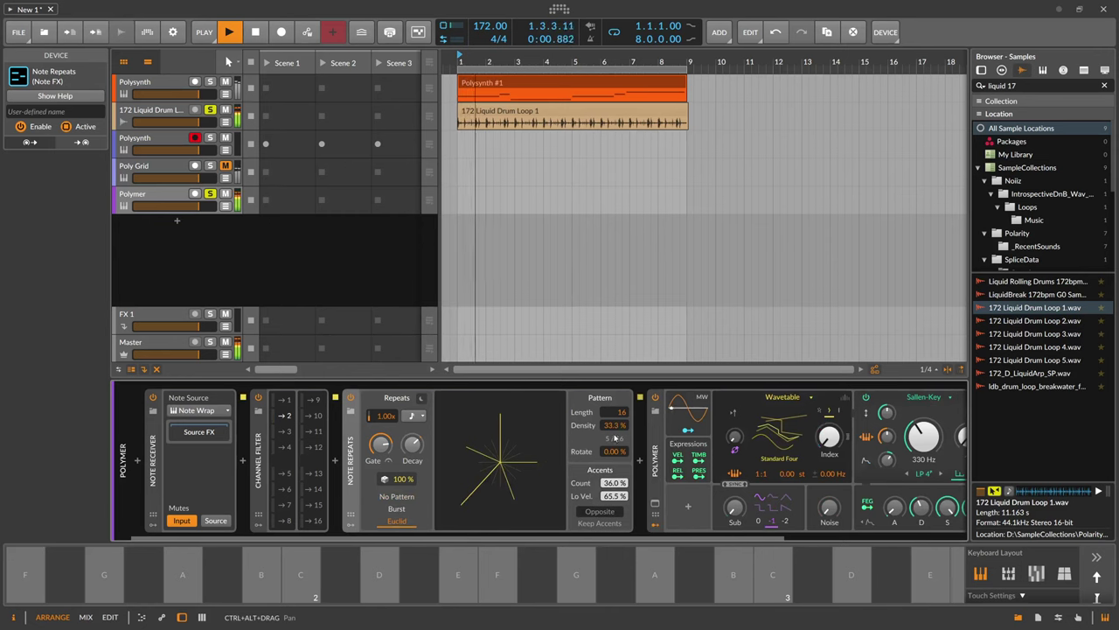
left_click_drag(619, 430, 598, 424)
key("space")
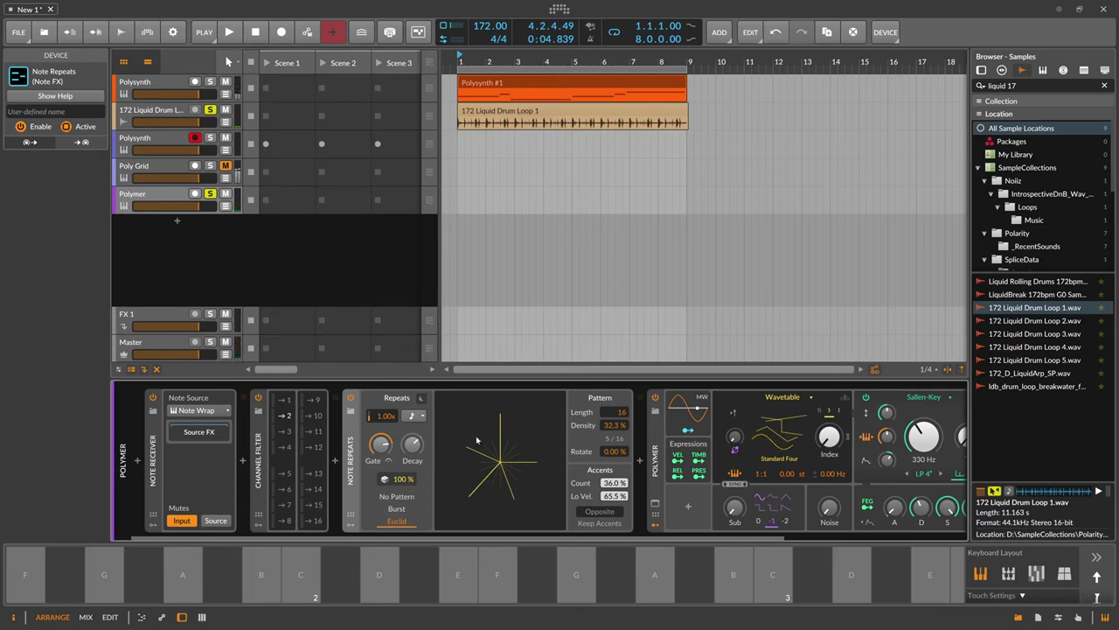
scroll(622, 449, "up", 1)
left_click_drag(579, 452, 579, 446)
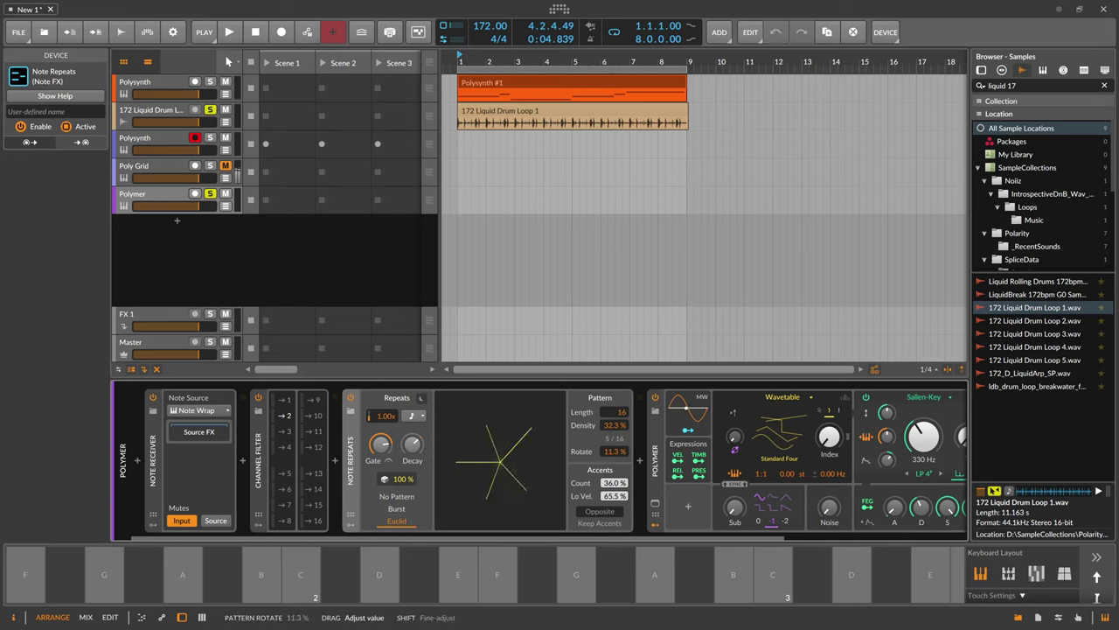
- Turn on hold until next trigger for the Note Repeats gate, audition it, and unsolo the drum loop track
key("space")
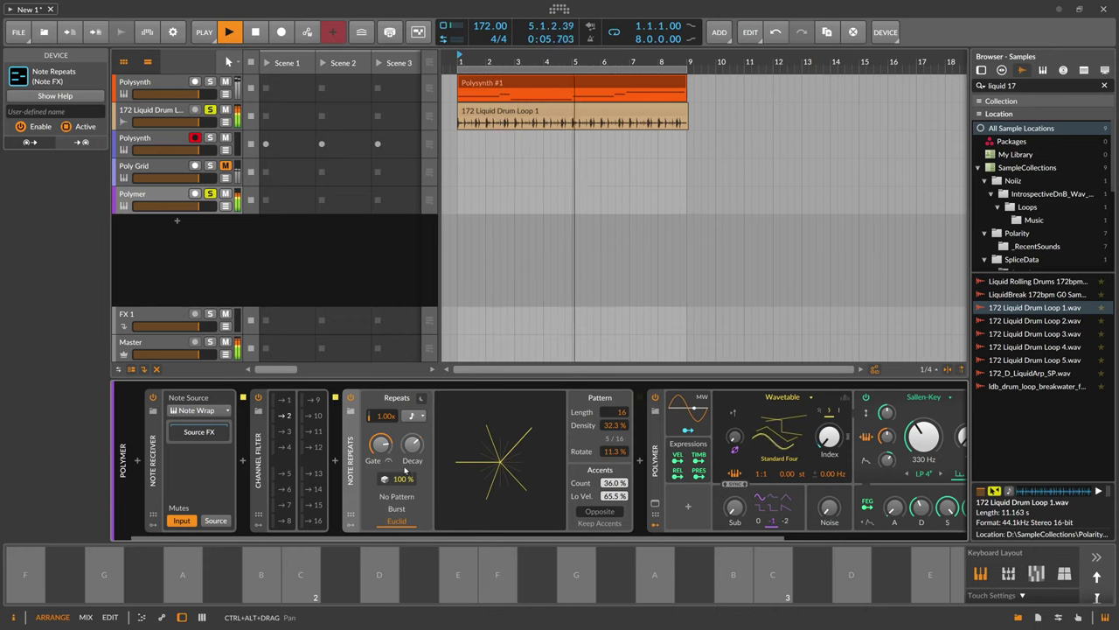
key("space")
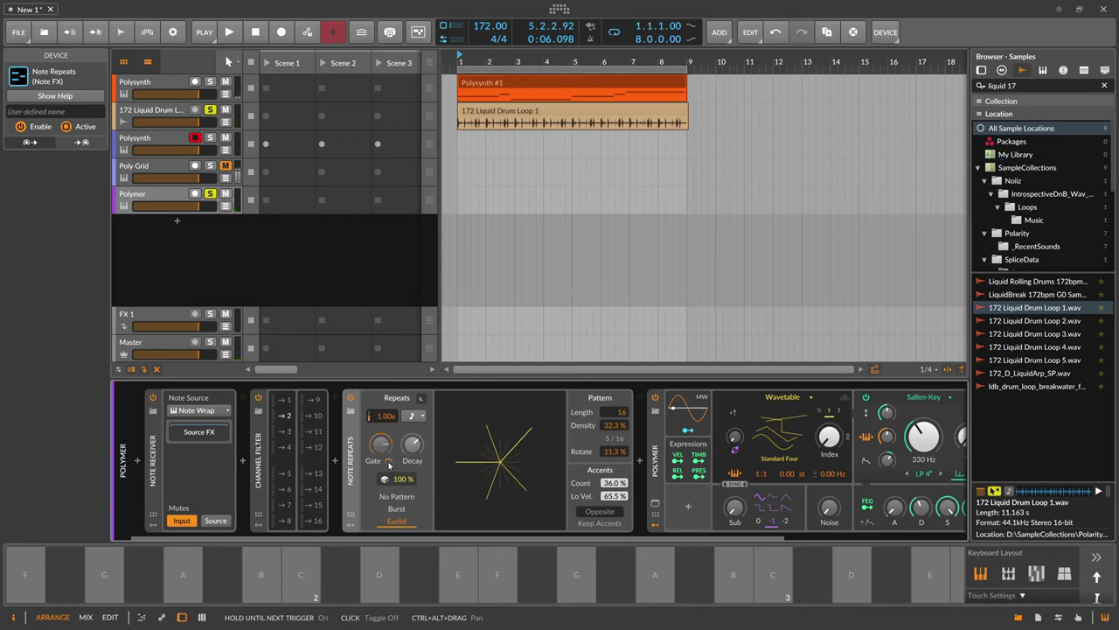
key("space")
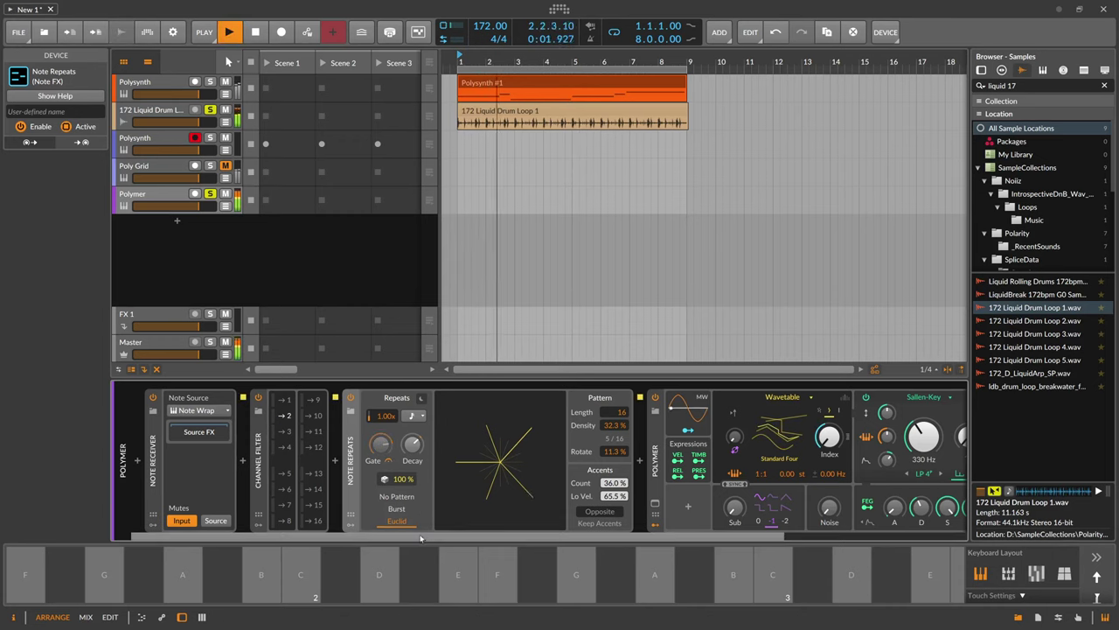
left_click_drag(421, 537, 469, 532)
left_click(211, 111)
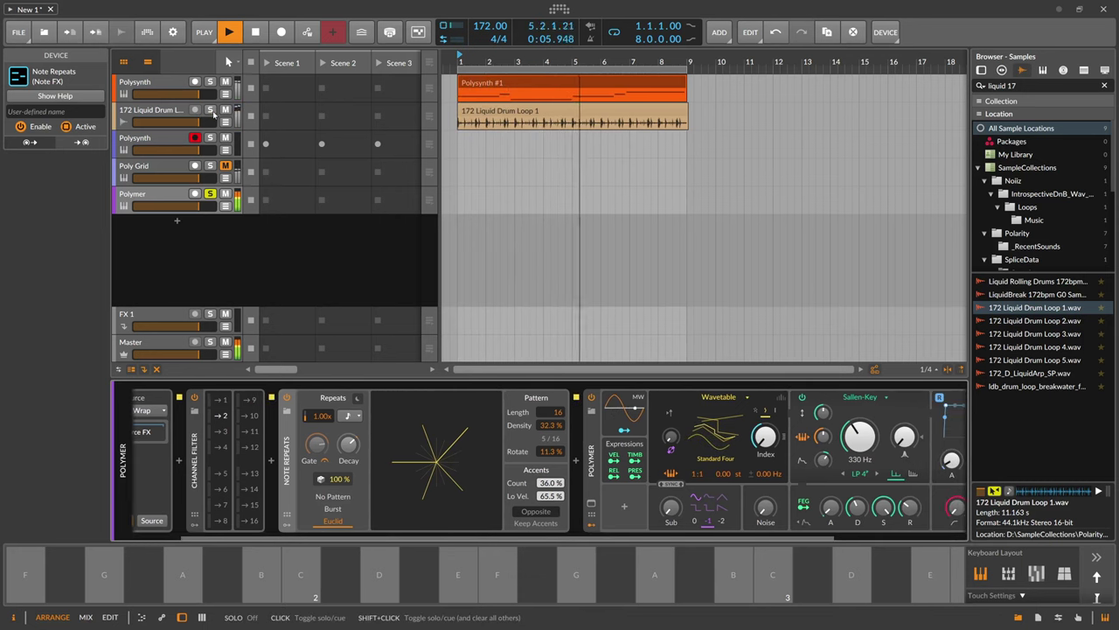
- Reshape the Polymer's filter envelope decay, sustain and release, and adjust its modulation of the cutoff and wavetable Index
left_click_drag(489, 538, 588, 538)
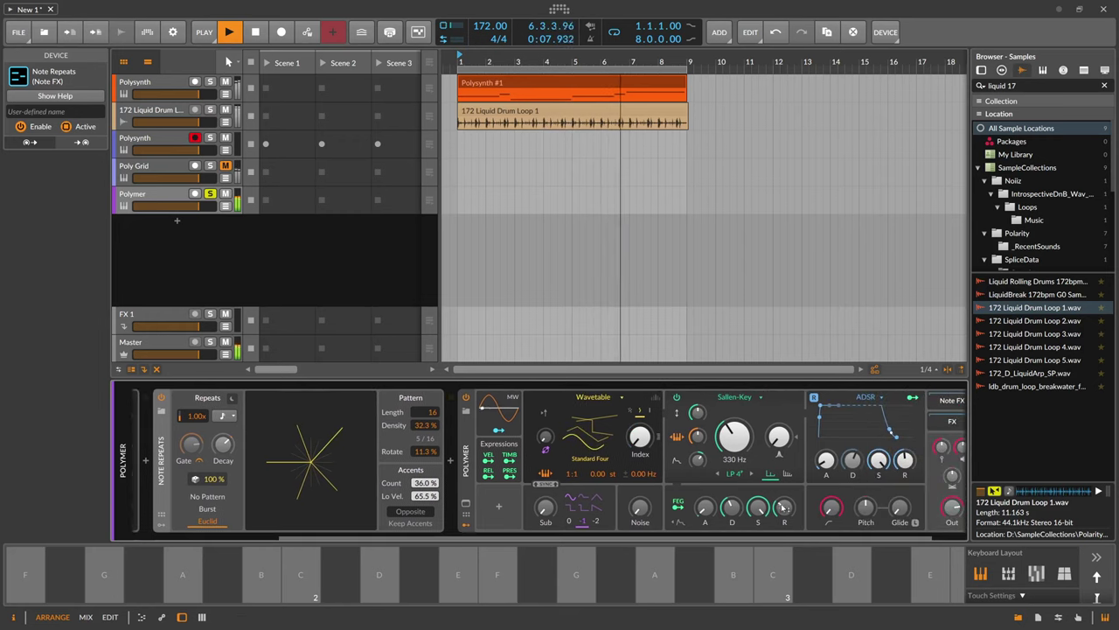
left_click_drag(785, 507, 784, 503)
left_click_drag(698, 460, 698, 450)
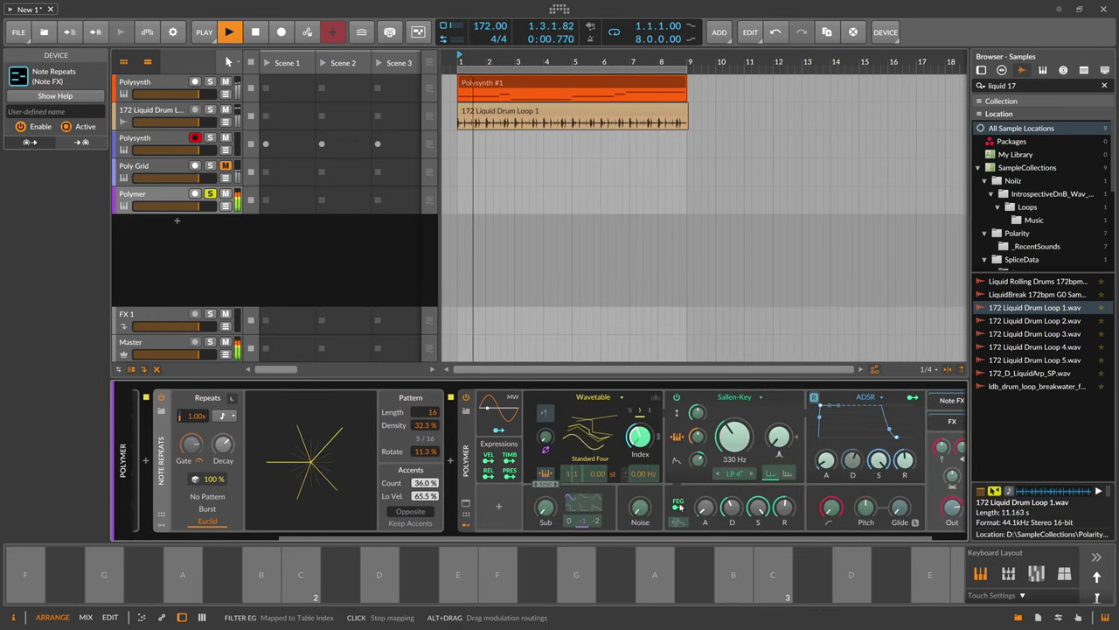
left_click_drag(729, 514, 784, 505)
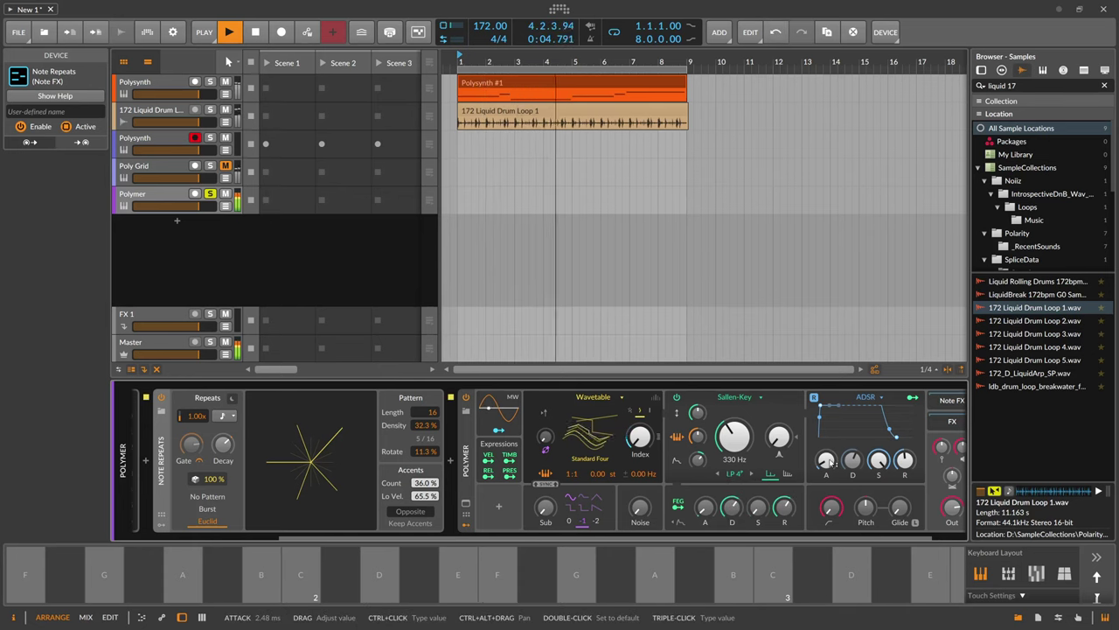
left_click_drag(699, 461, 699, 459)
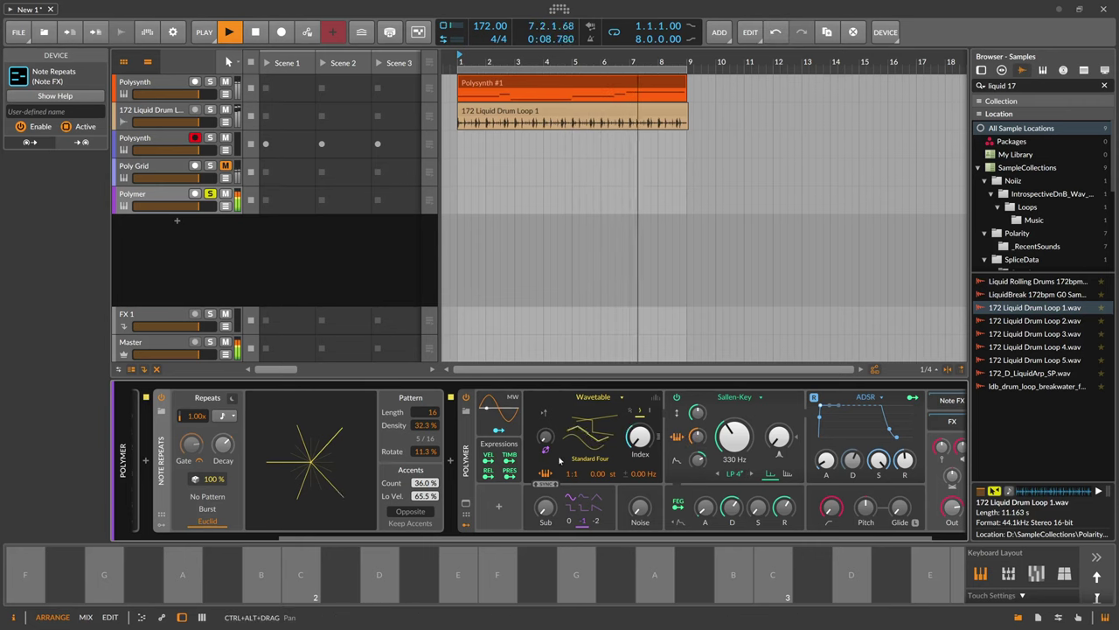
- Adjust the wavetable Index, set the filter to LP 8 with a 257 Hz cutoff, and stop playback
left_click_drag(640, 435, 639, 434)
left_click_drag(735, 436, 735, 442)
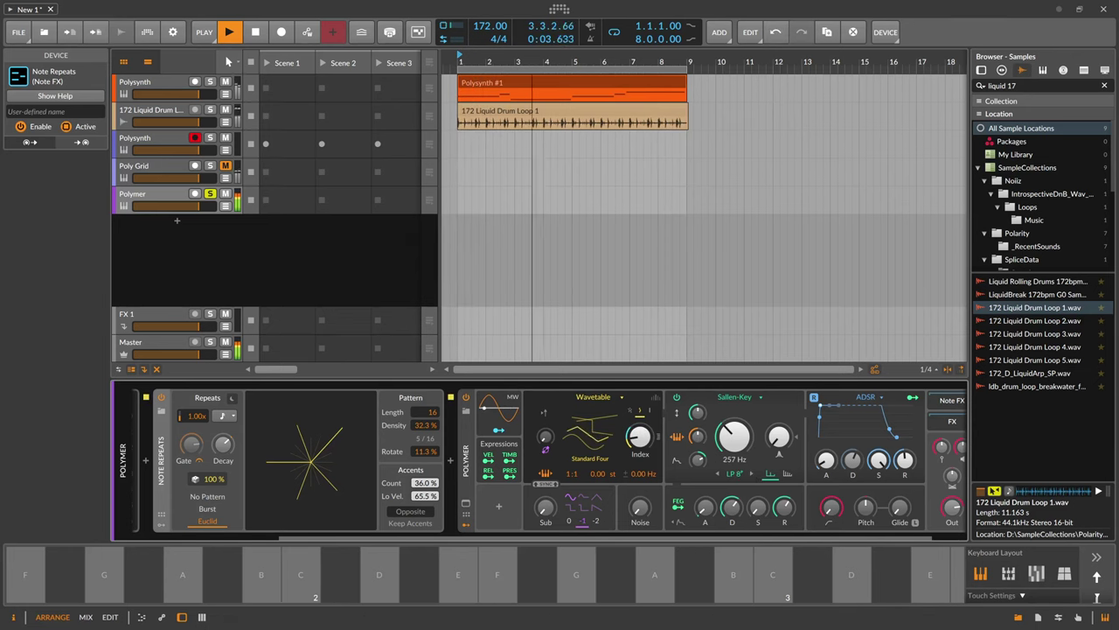
key("space")
left_click_drag(576, 539, 483, 540)
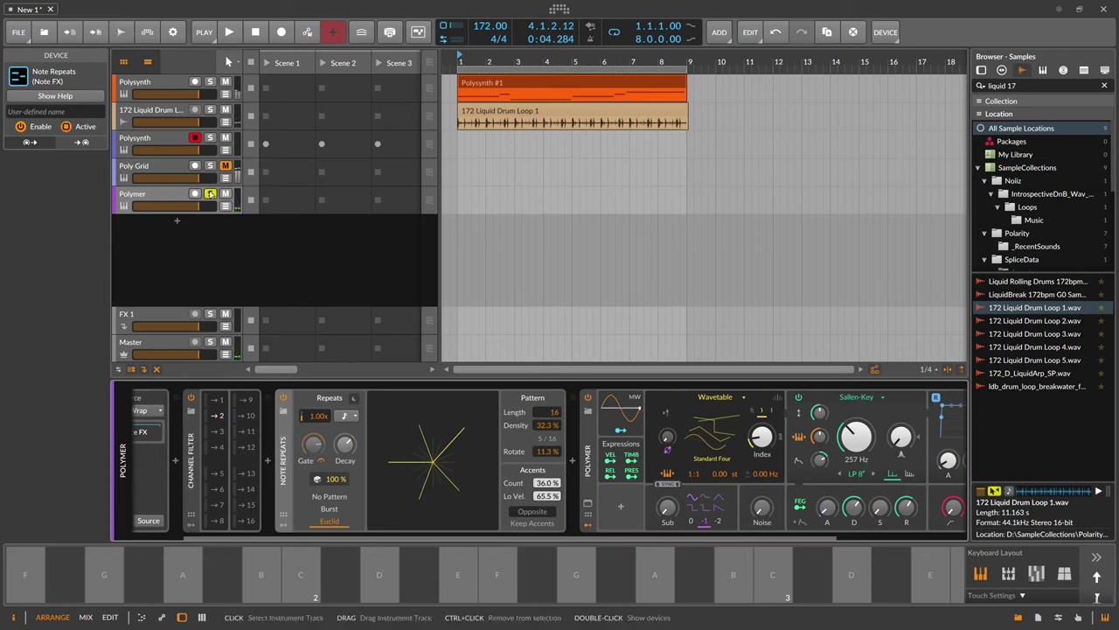
- Play all tracks with the Polymer unsoloed, set its Euclid pattern to 31.3 % density and 12.7 % rotation, and adjust the small wavetable knob
key("space")
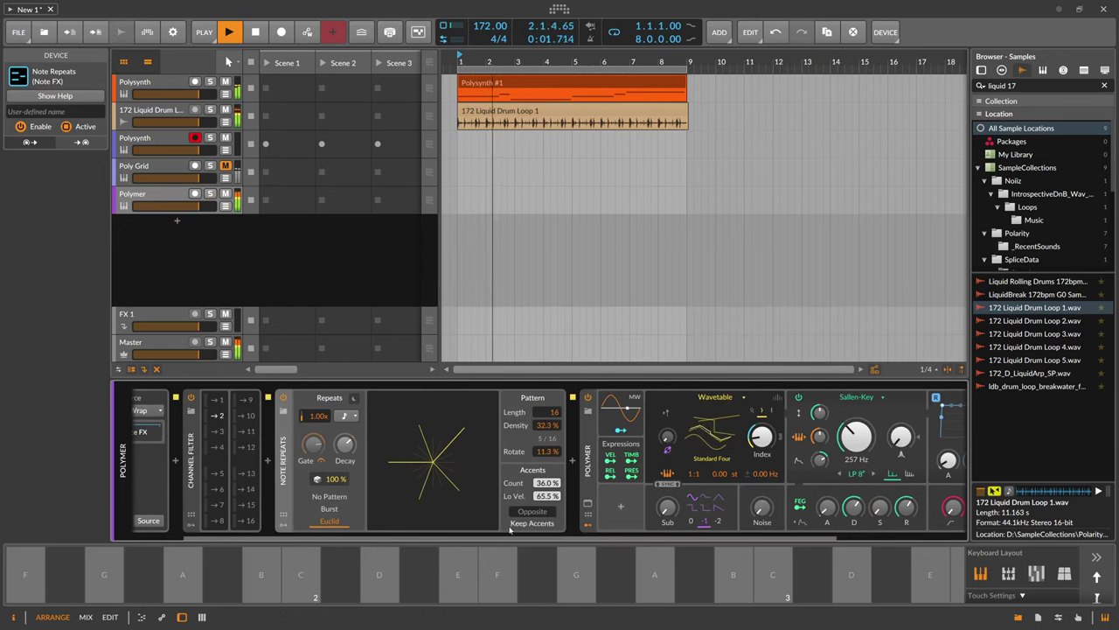
left_click_drag(507, 537, 673, 537)
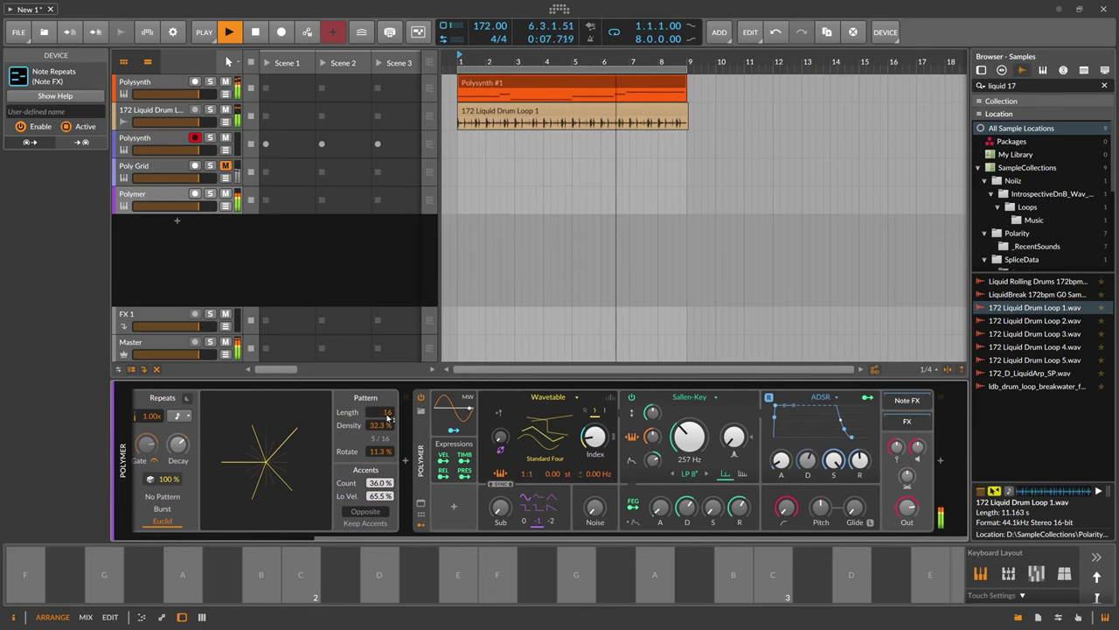
mouse_move(378, 425)
left_mouse_down()
mouse_move(378, 446)
mouse_move(380, 412)
left_mouse_up()
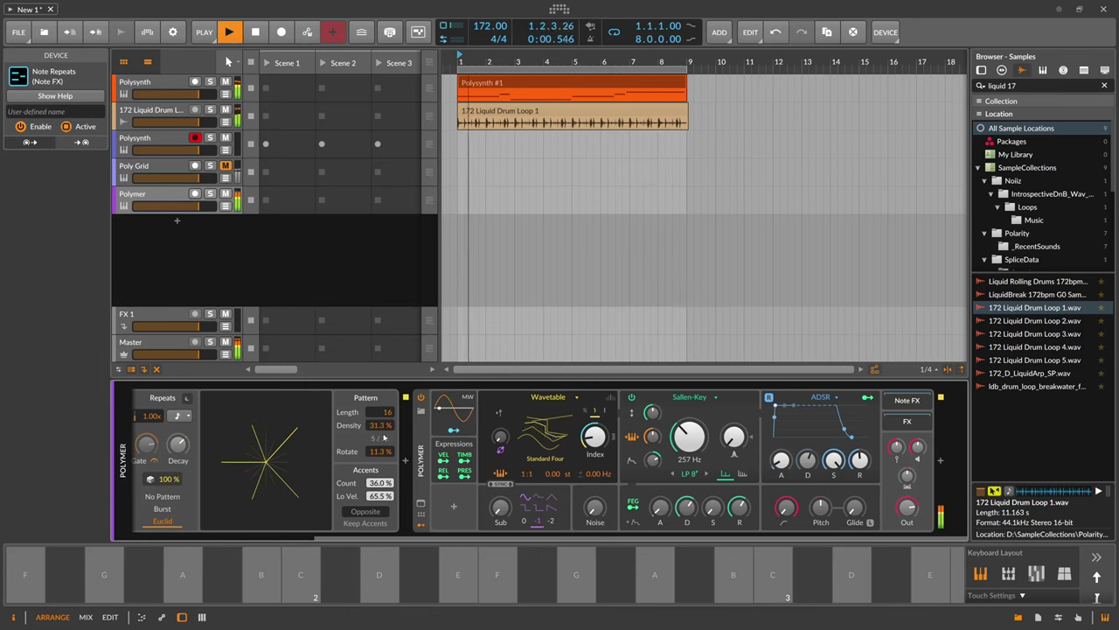
left_click_drag(379, 451, 381, 415)
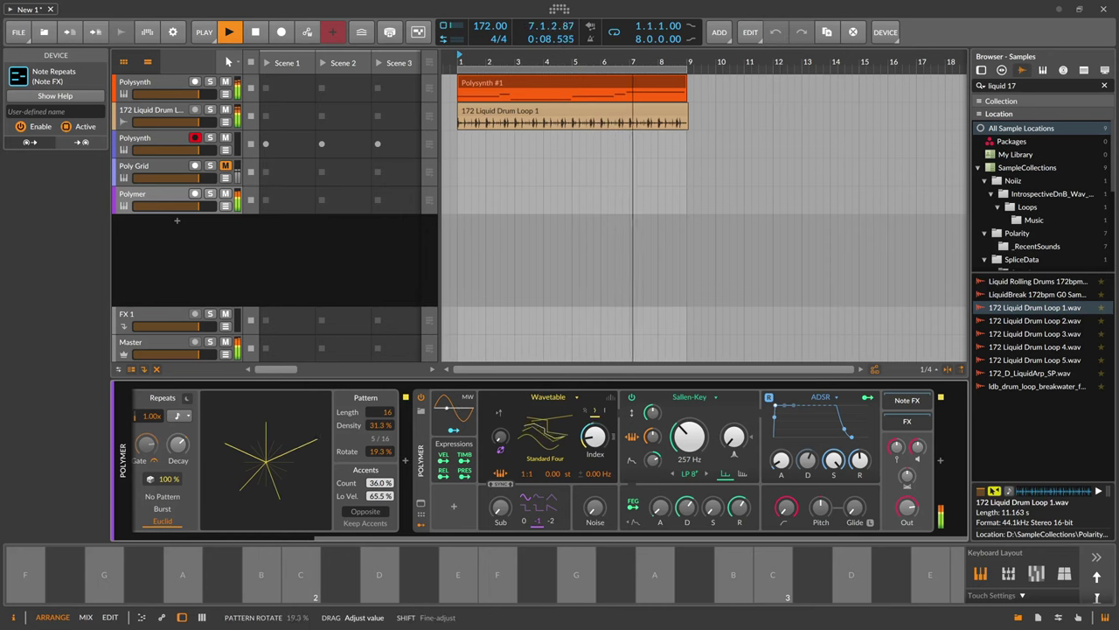
left_click_drag(380, 451, 381, 466)
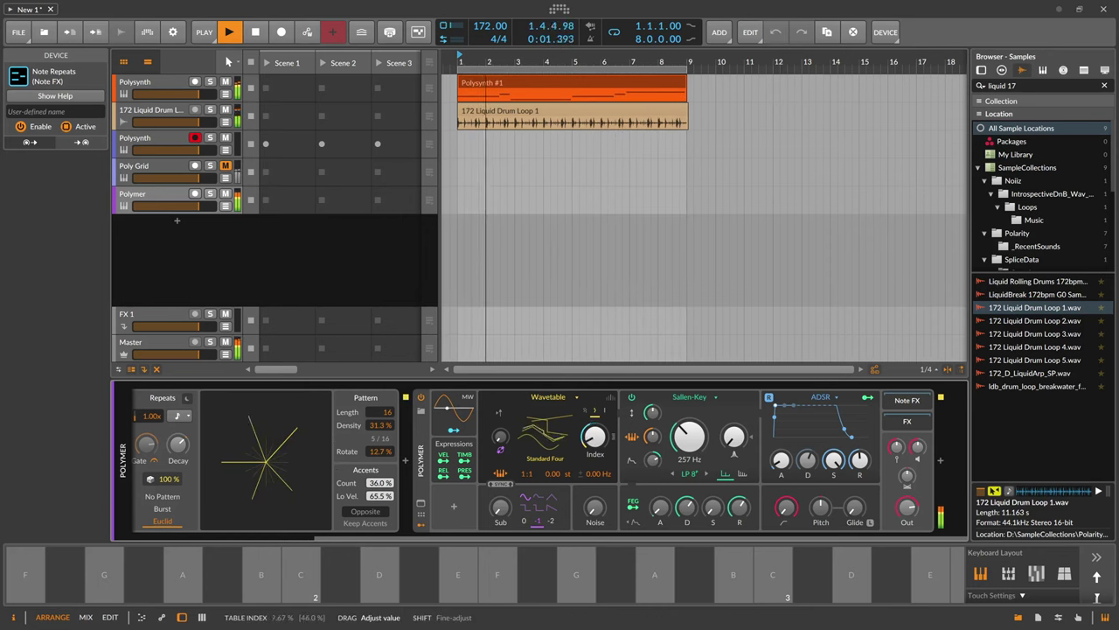
mouse_move(501, 434)
left_click_drag(499, 436, 499, 420)
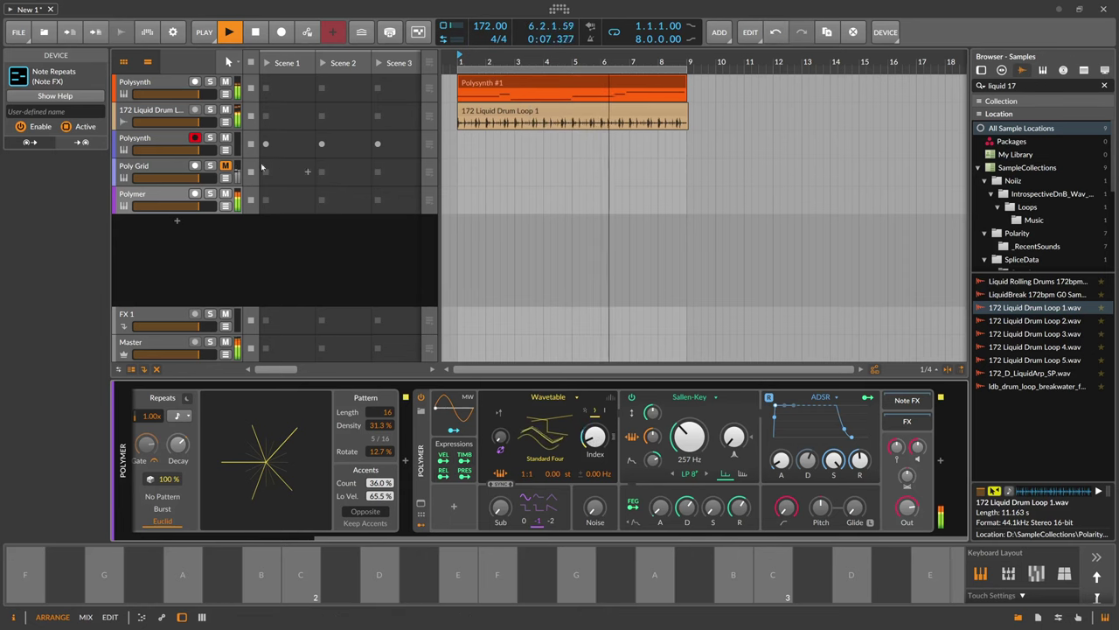
- Unmute the Poly Grid track, lower its device output level during playback, then stop and mute the track again
left_click(226, 166)
left_click(168, 167)
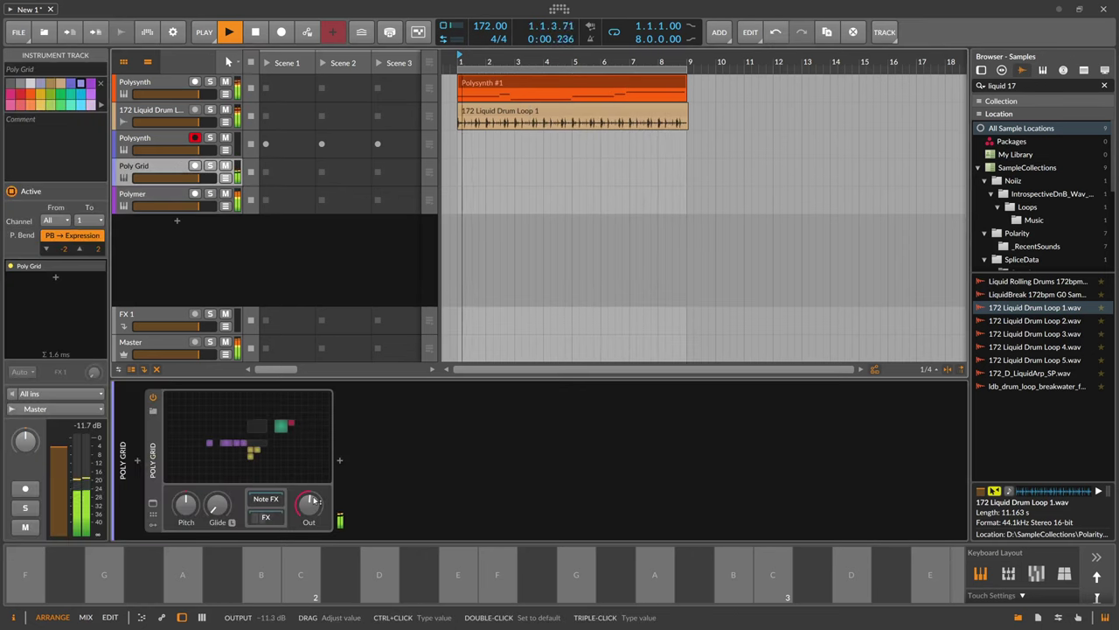
left_click_drag(311, 501, 311, 519)
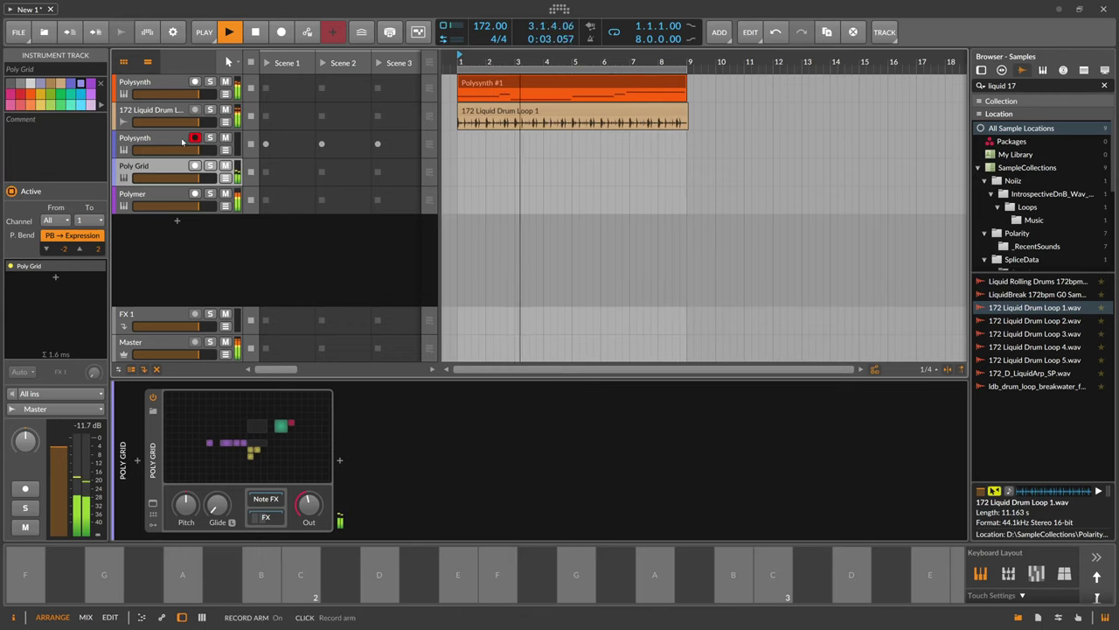
key("space")
left_click(226, 166)
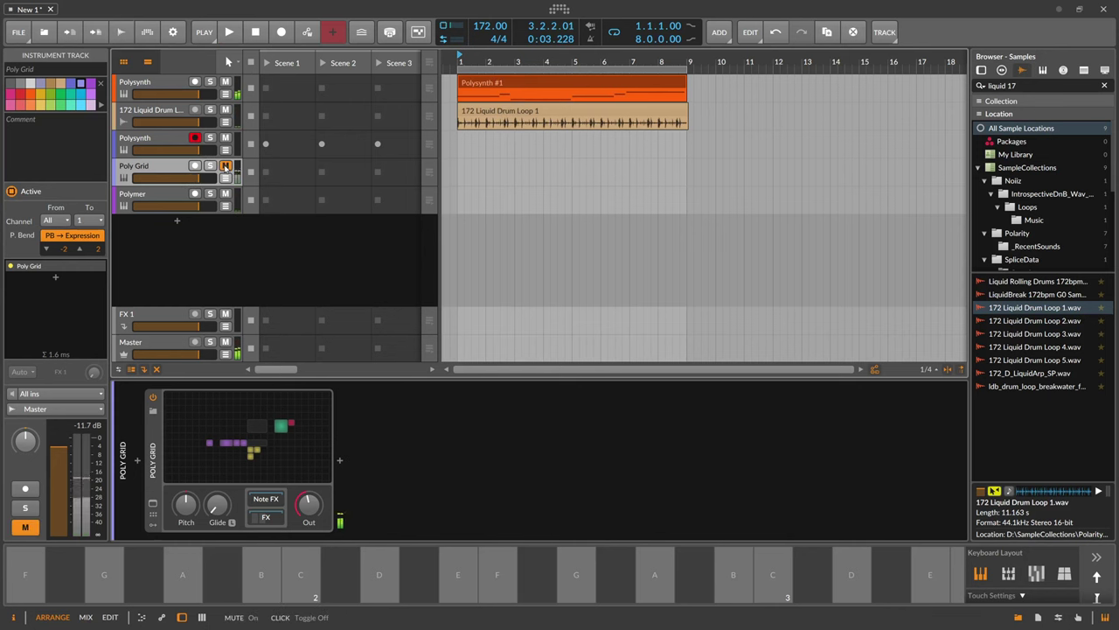
- Review the second Multi-note and the Note Wrap device in the first Polysynth track's chain
left_click(159, 84)
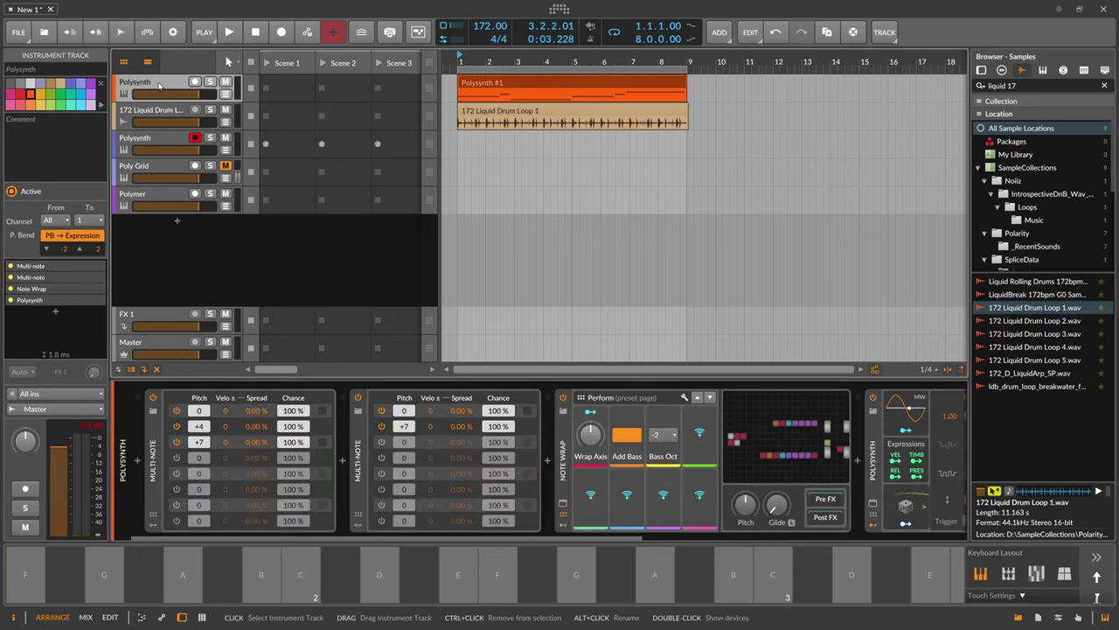
left_click(356, 472)
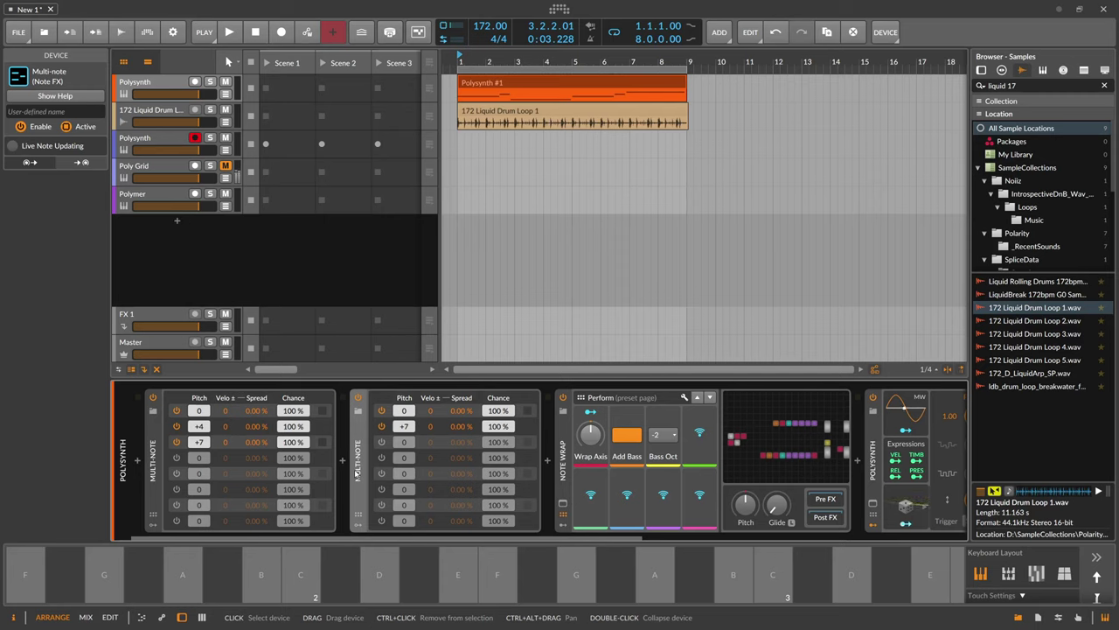
left_click(565, 476)
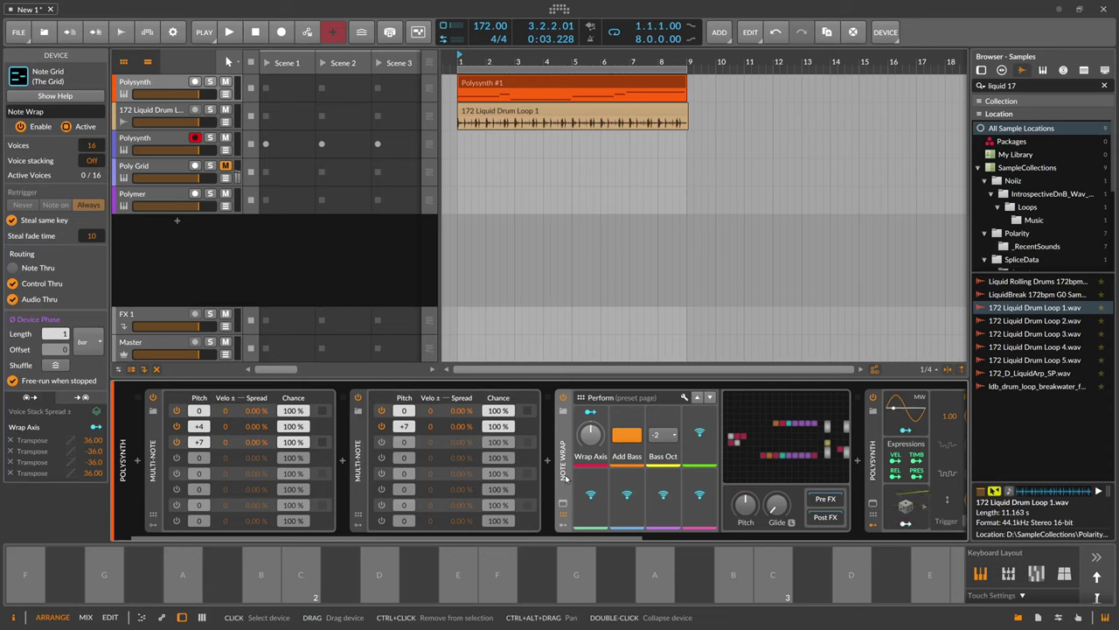
- Inspect the Pitch Quantize module's note input settings in the second Polysynth track's Note Grid, and close the grid editor
left_click(201, 136)
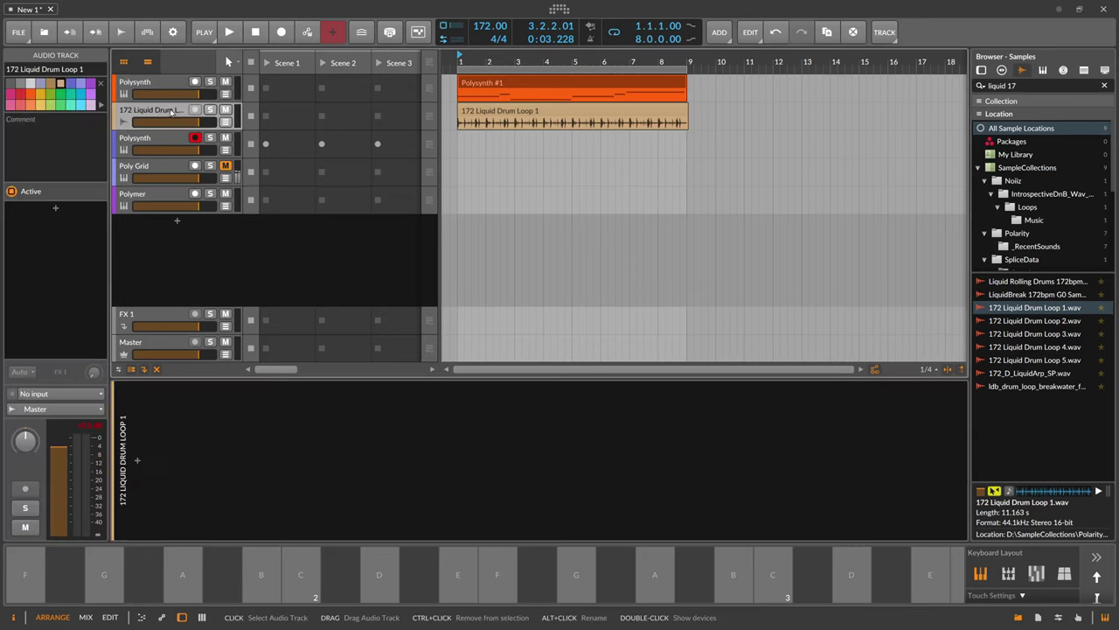
left_click(262, 406)
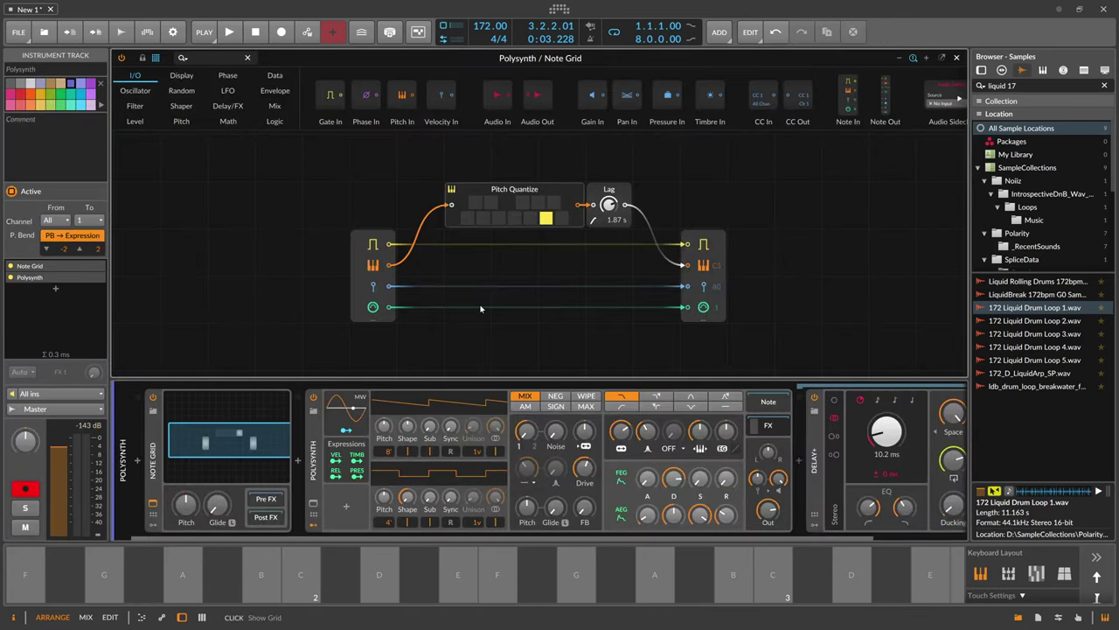
left_click(504, 189)
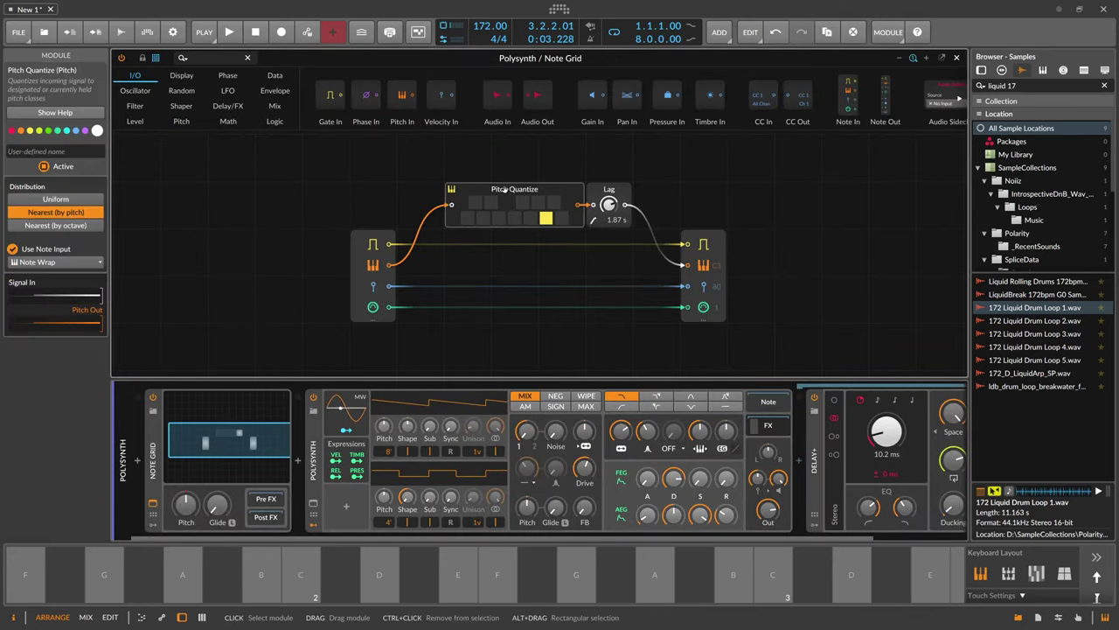
left_click(956, 58)
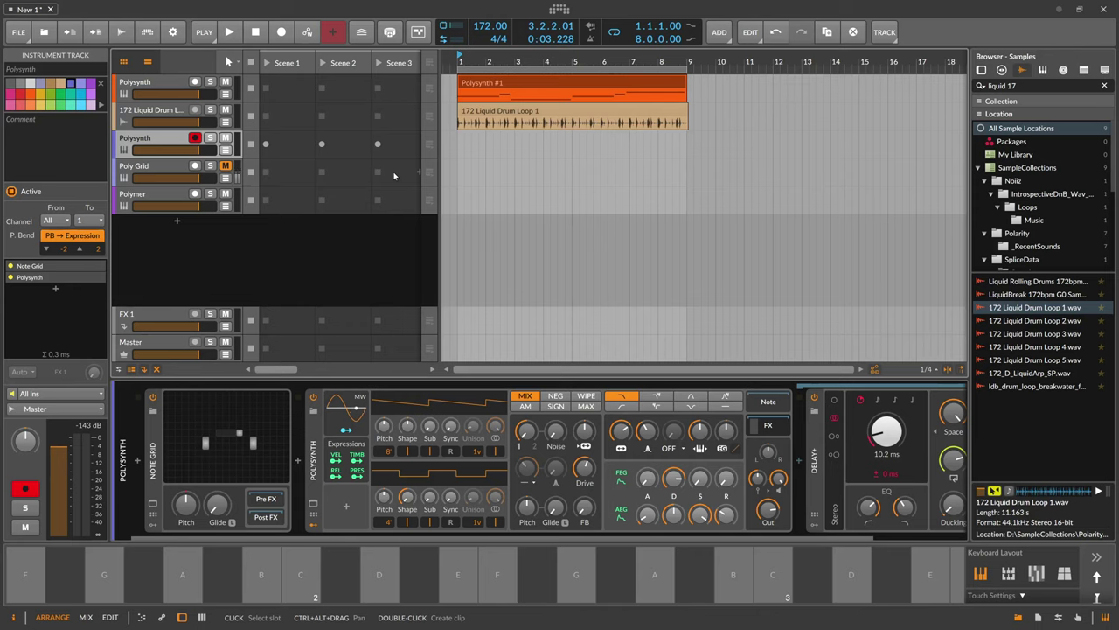
- Compare the Poly Grid and Polymer device chains with the first Polysynth's Note Wrap, which serves as the Polymer's note source
left_click(170, 166)
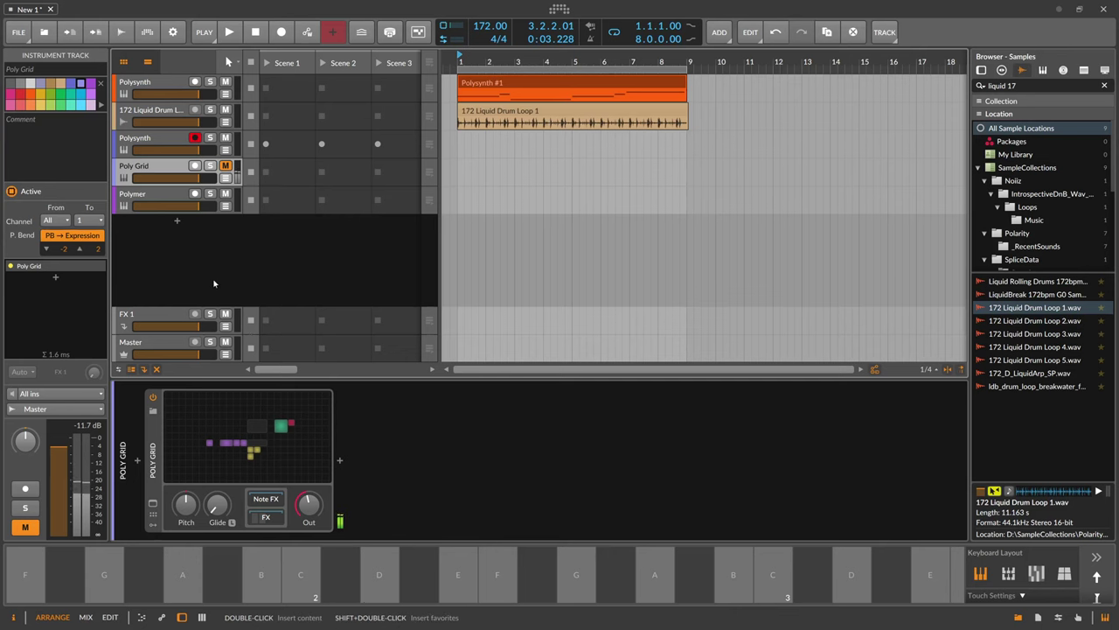
left_click(162, 199)
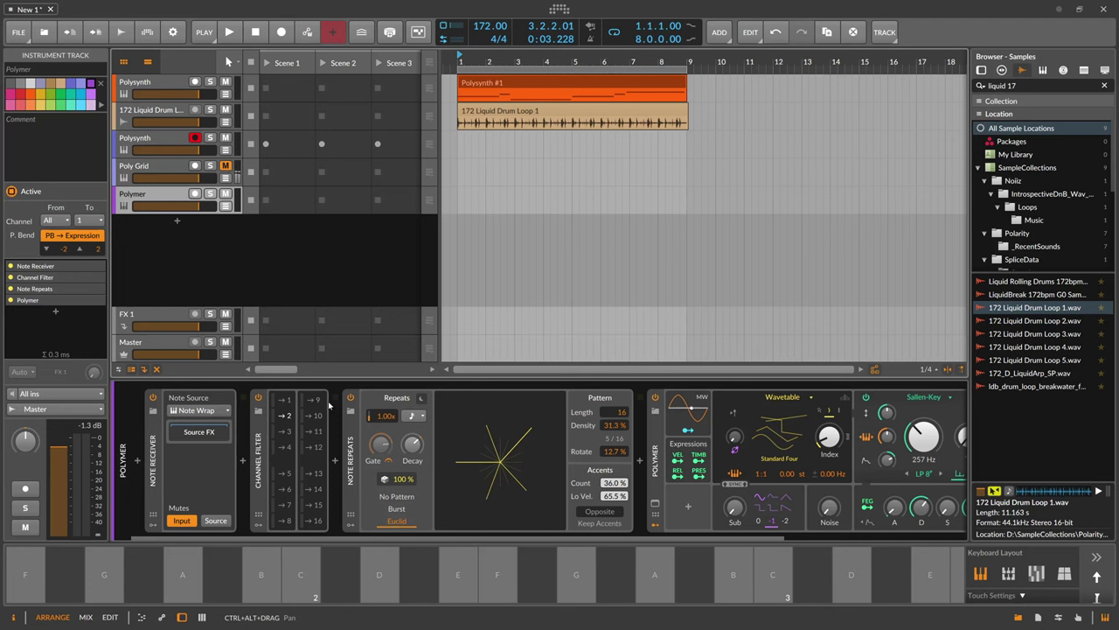
left_click(171, 87)
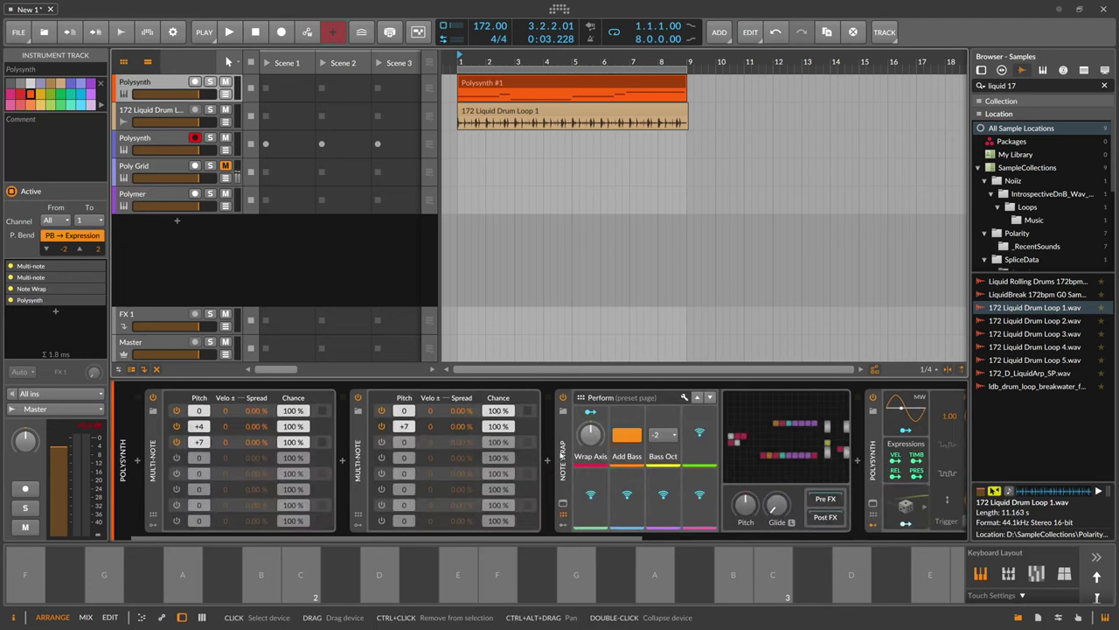
left_click(563, 453)
left_click(163, 199)
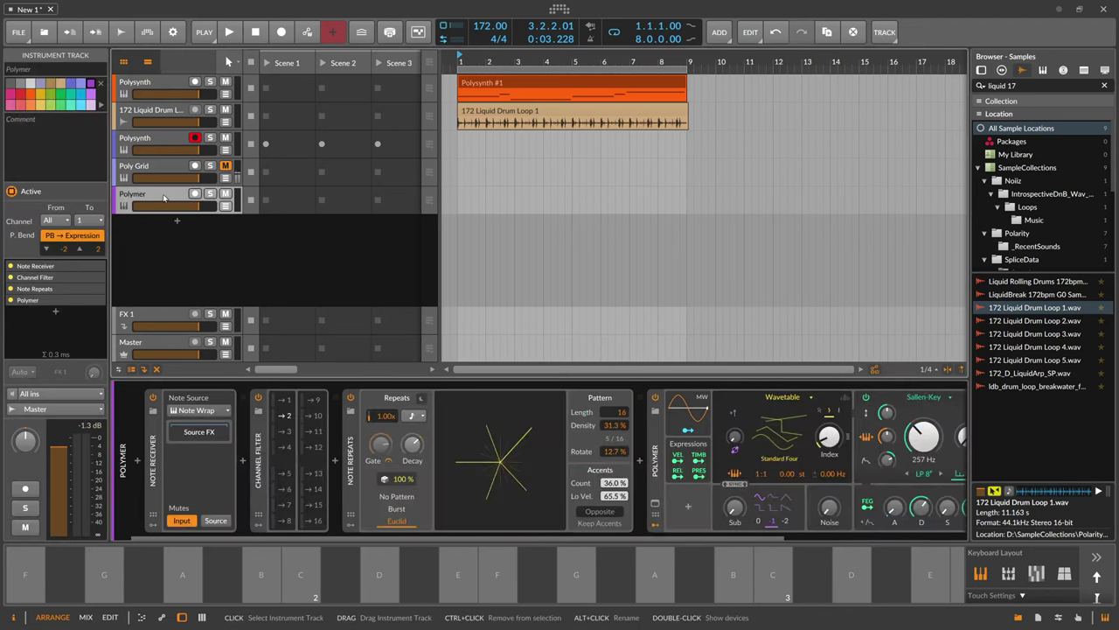